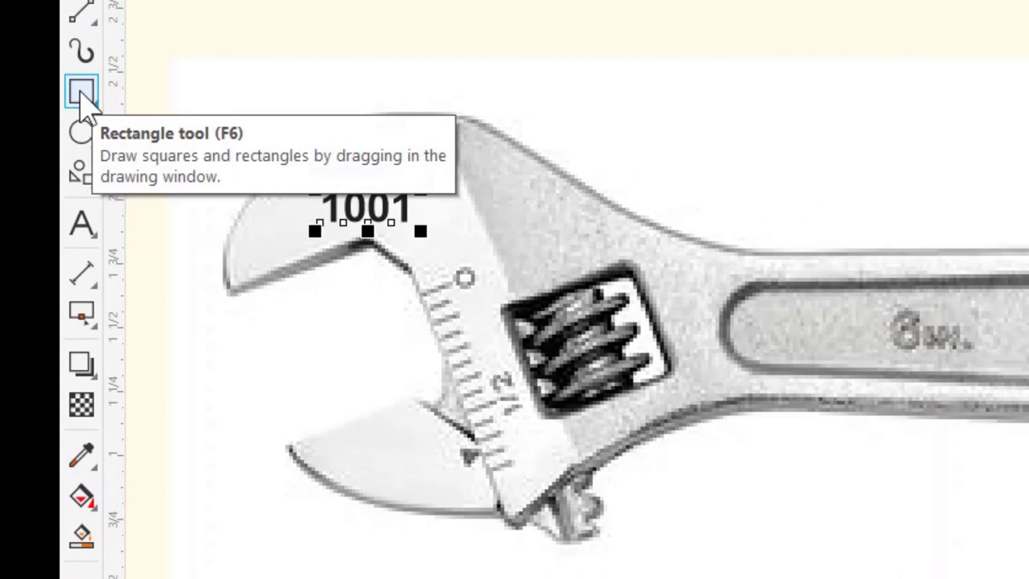
- Draw a red hairline rectangle about 0.35 × 0.26 inches around the BOX 1001 text on the wrench
click(81, 94)
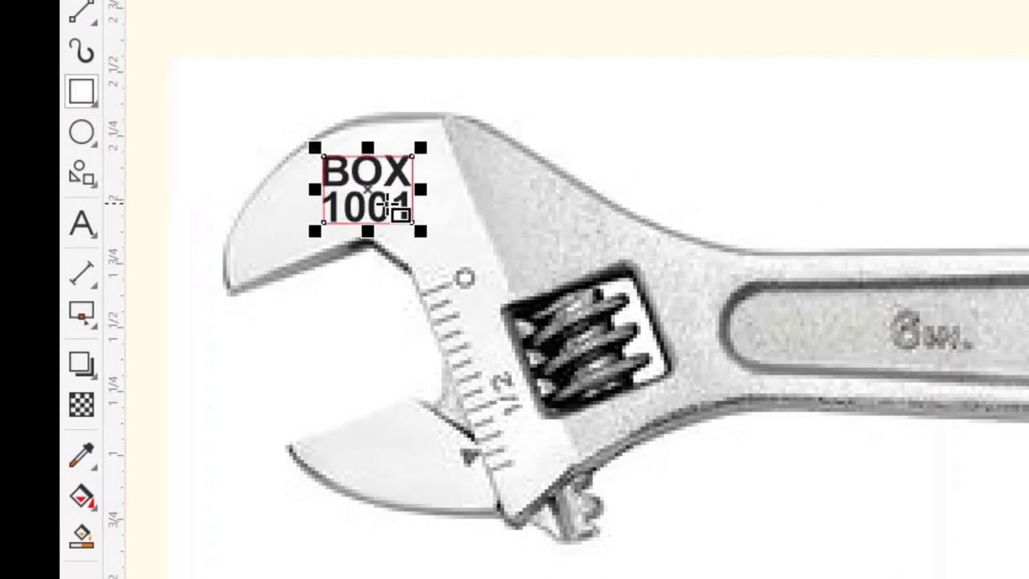
scroll(390, 207, up, 3)
scroll(386, 206, down, 3)
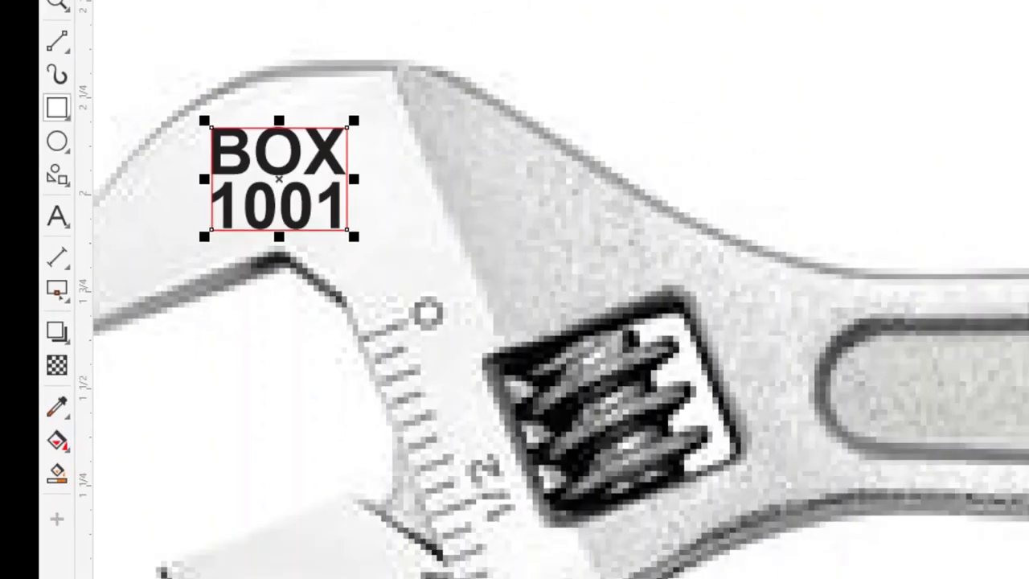
- Print the wrench trial run on the Helix 60 Watt with its job type set to Raster
key(ctrl+p)
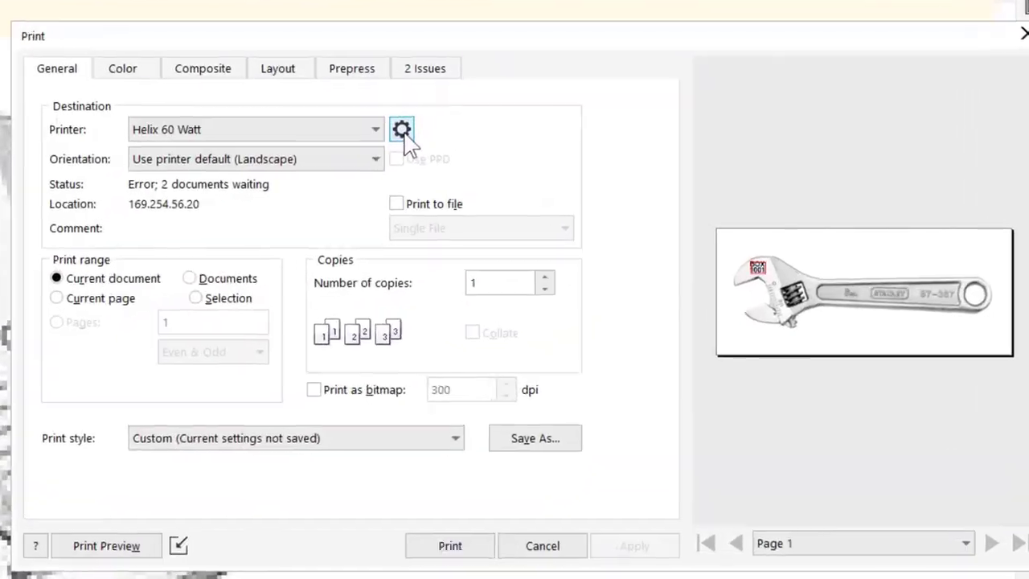
click(490, 123)
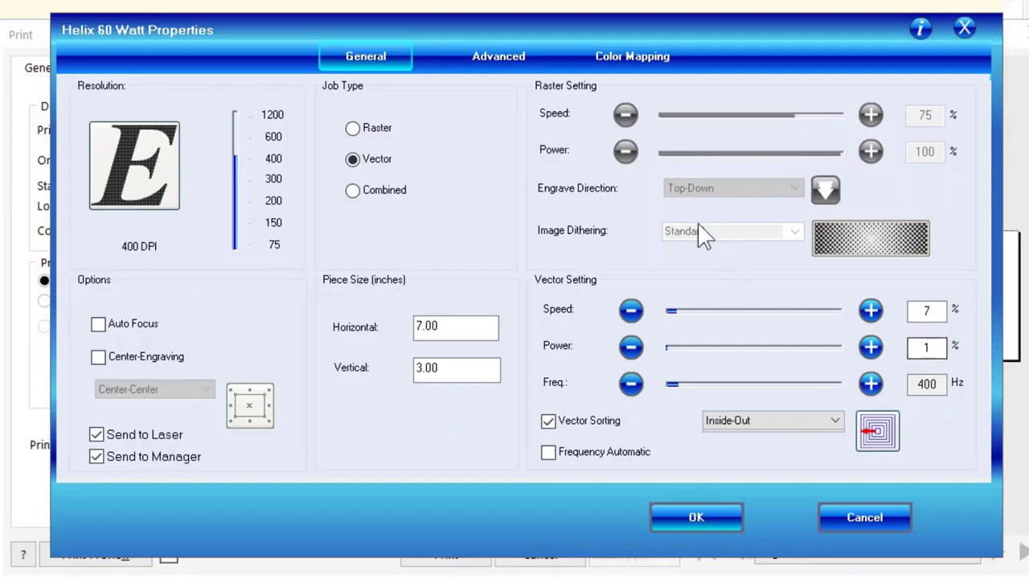
click(353, 129)
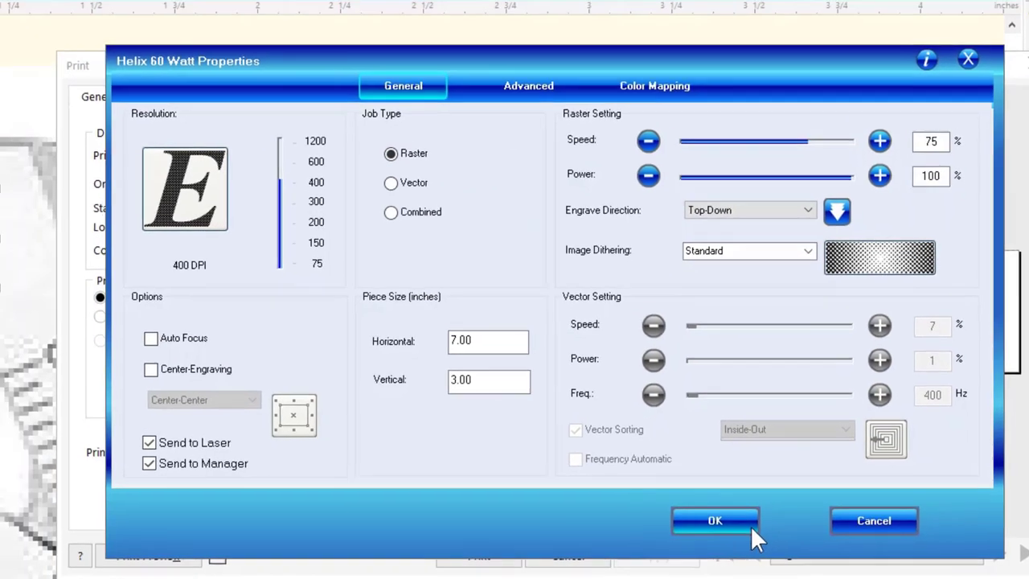
click(714, 520)
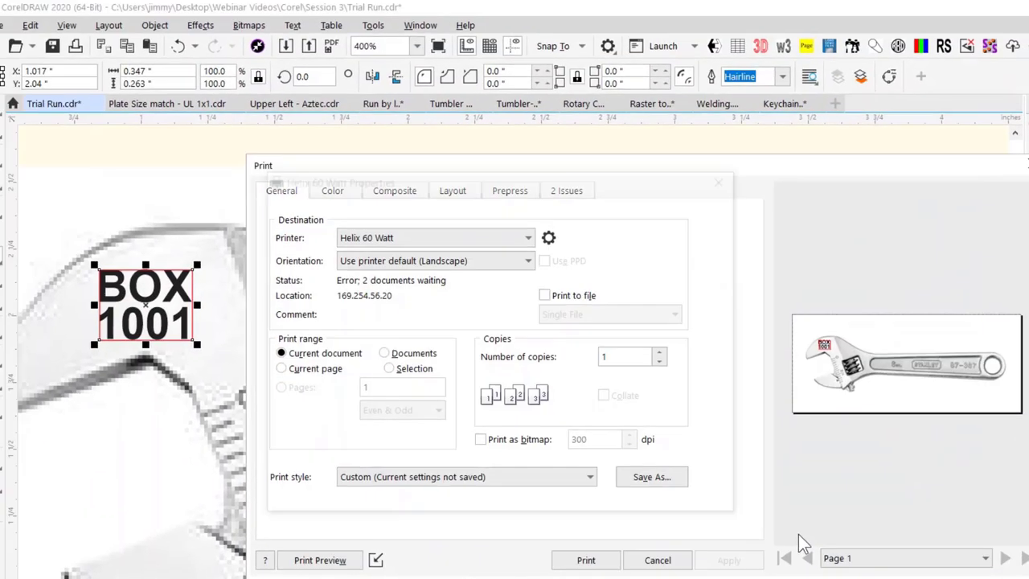
click(568, 554)
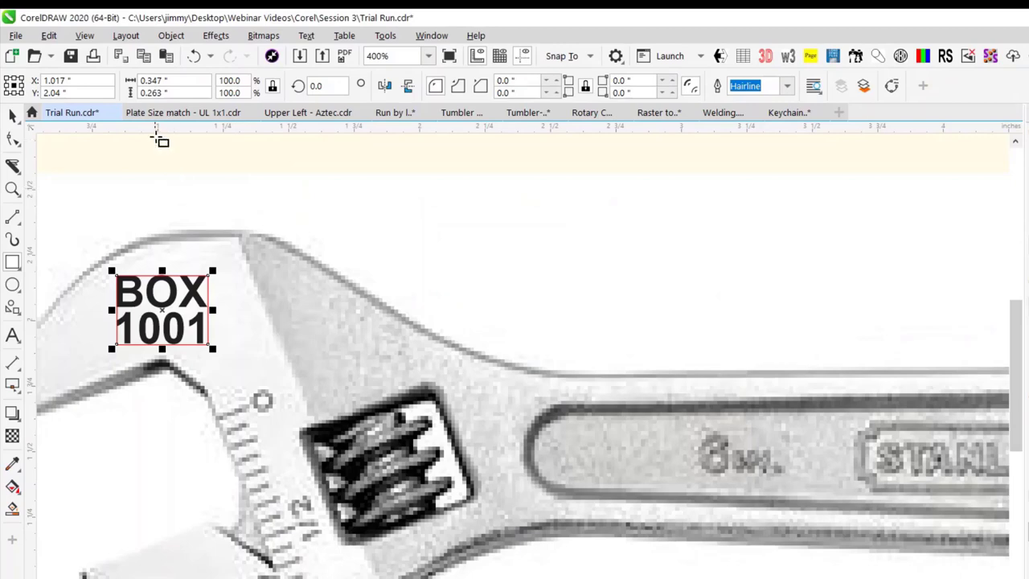
- For the Plate Size match - UL 1x1 document, set the Helix 60 Watt piece size to 5.02 inches horizontal and 10.02 inches vertical
click(173, 113)
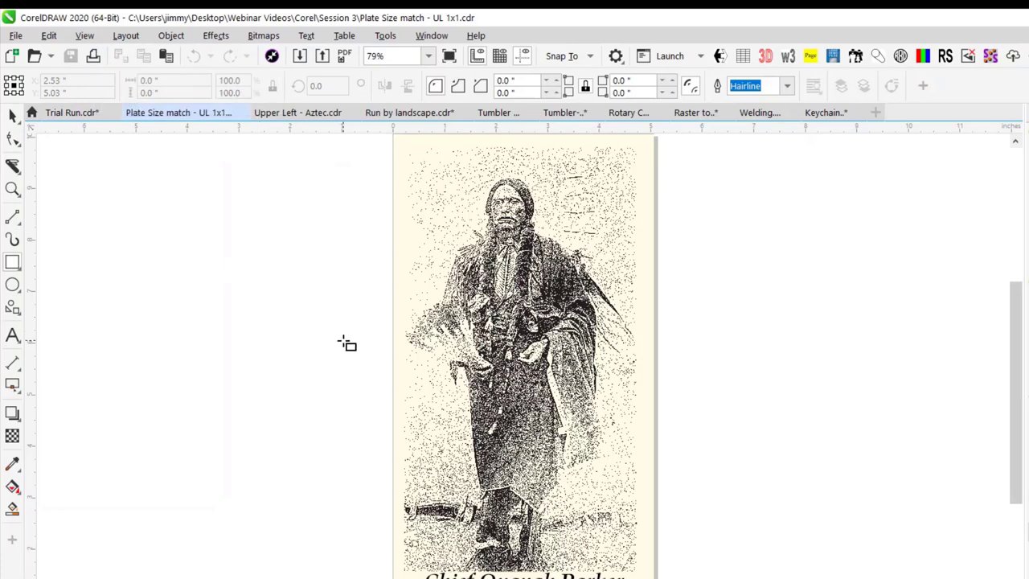
click(94, 57)
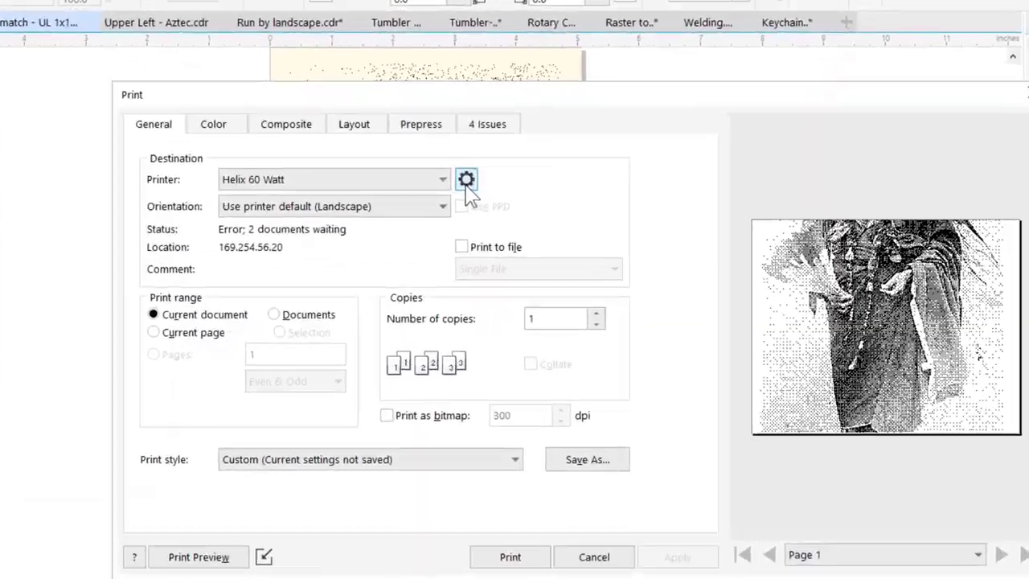
click(466, 180)
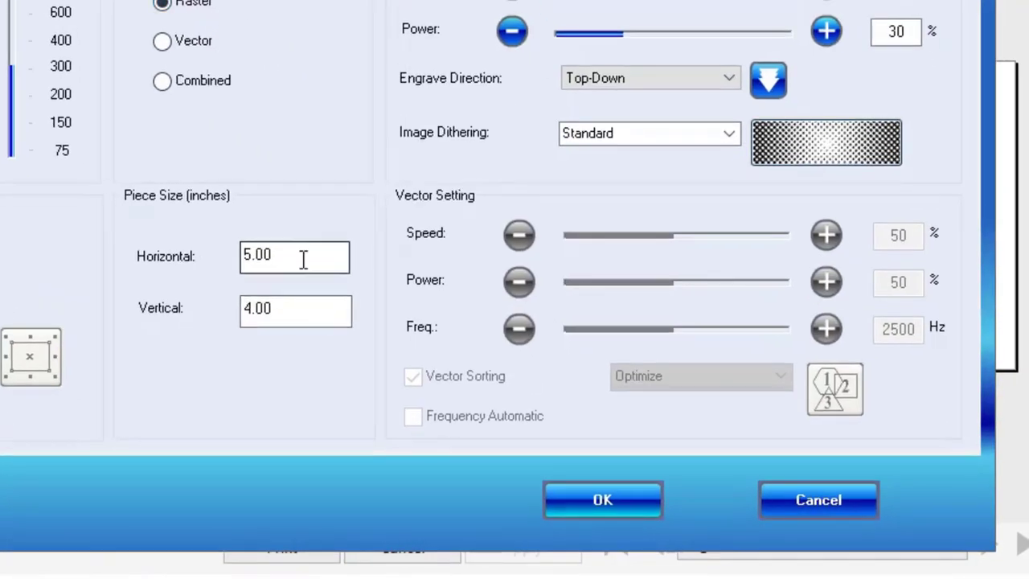
click(303, 258)
drag(293, 255, 157, 261)
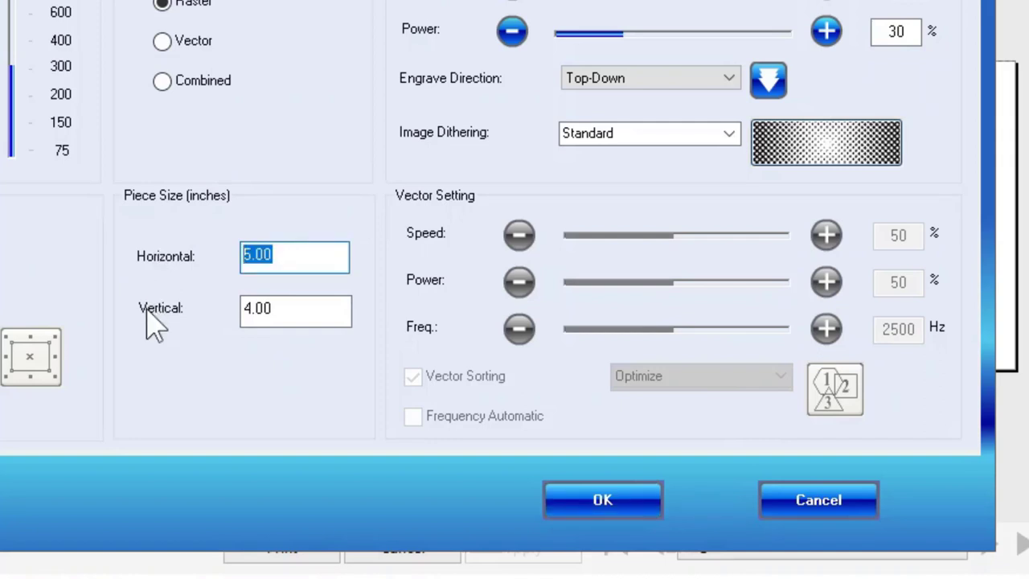
text(5.02)
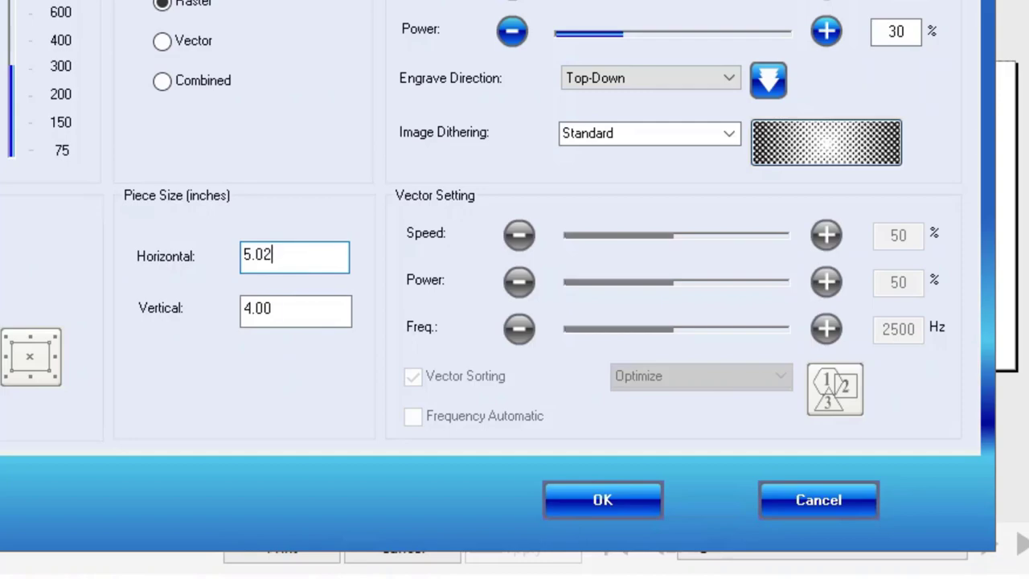
key(Tab)
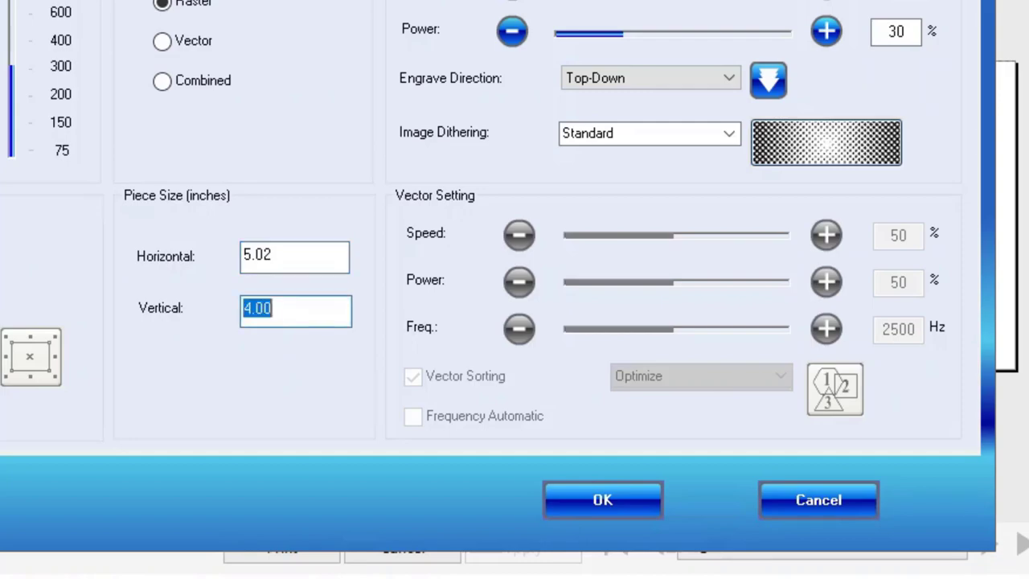
text(10.02)
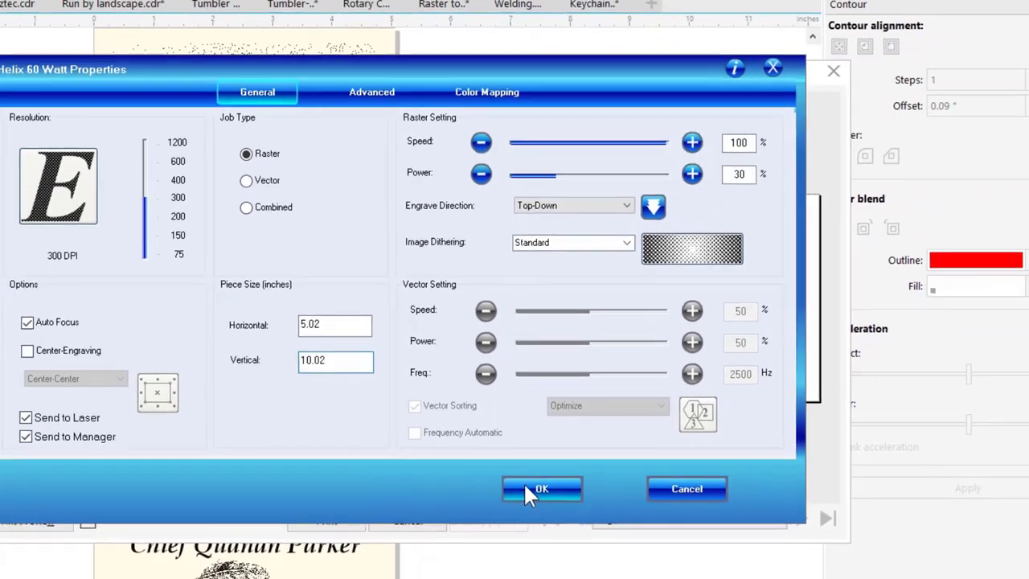
click(591, 497)
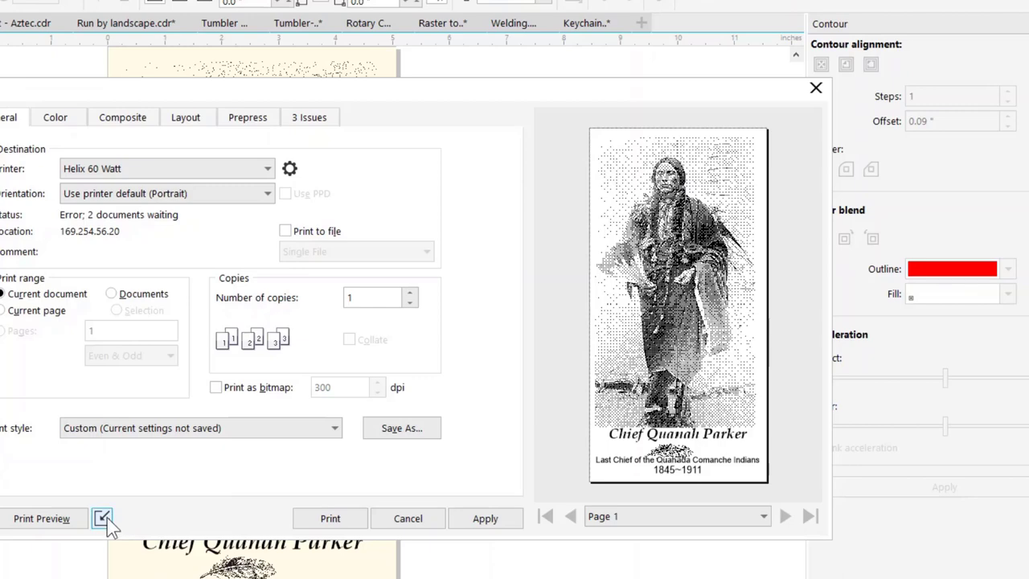
- Collapse and expand the print dialog's built-in preview, and leave the dialog without printing
click(103, 518)
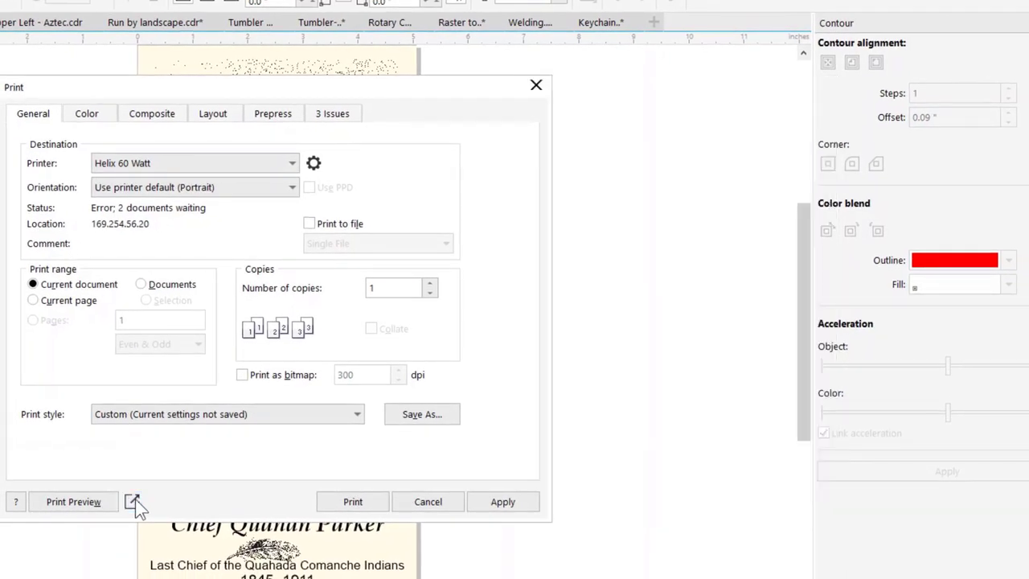
click(132, 502)
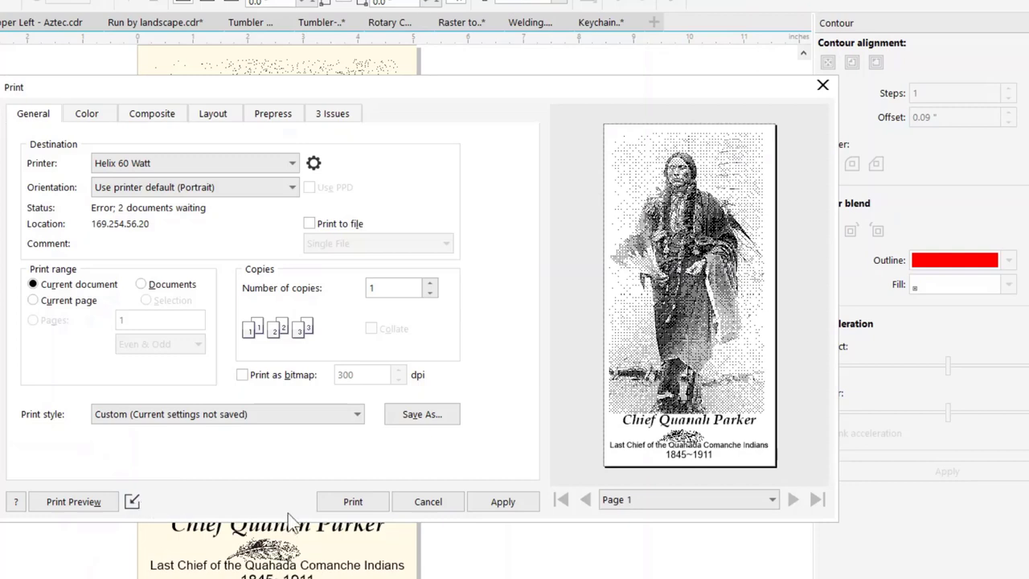
click(439, 500)
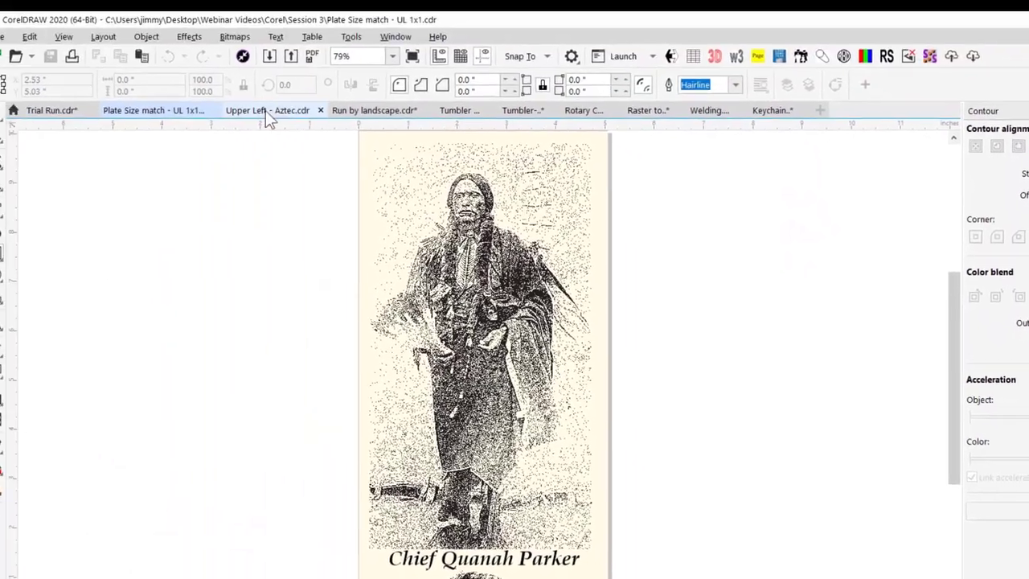
- Switch to the Upper Left - Aztec document and open its full print preview
click(265, 110)
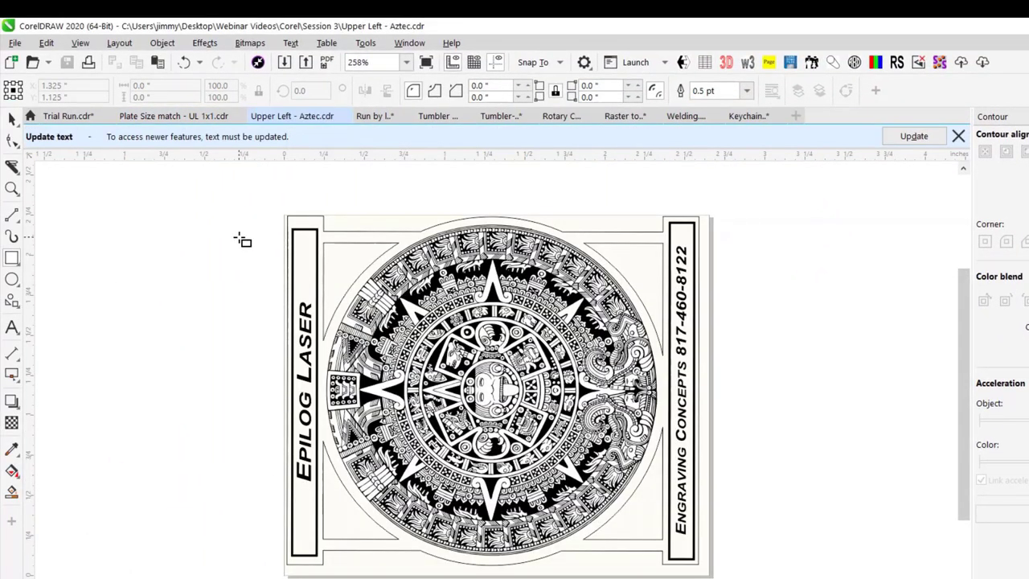
key(space)
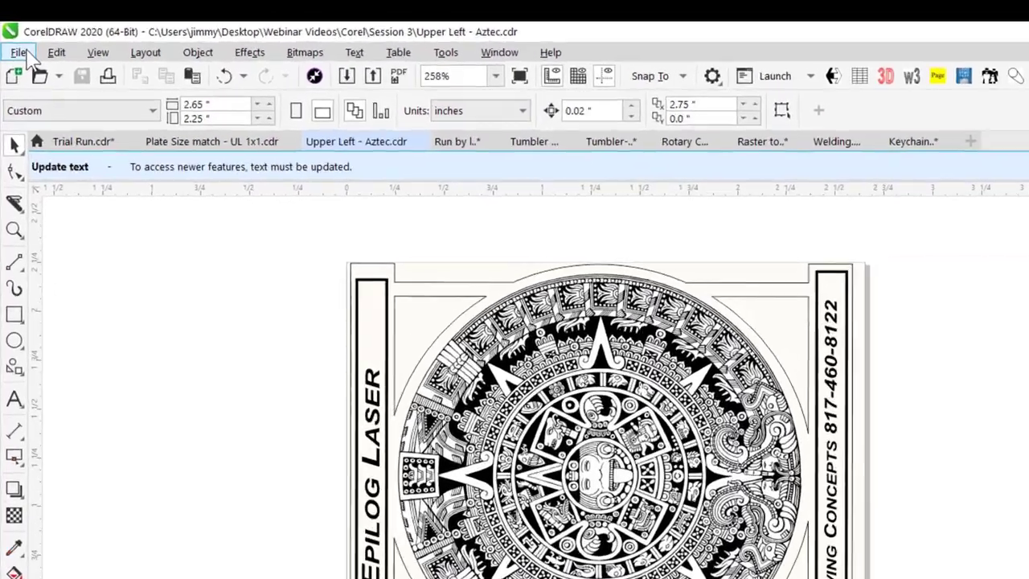
click(16, 43)
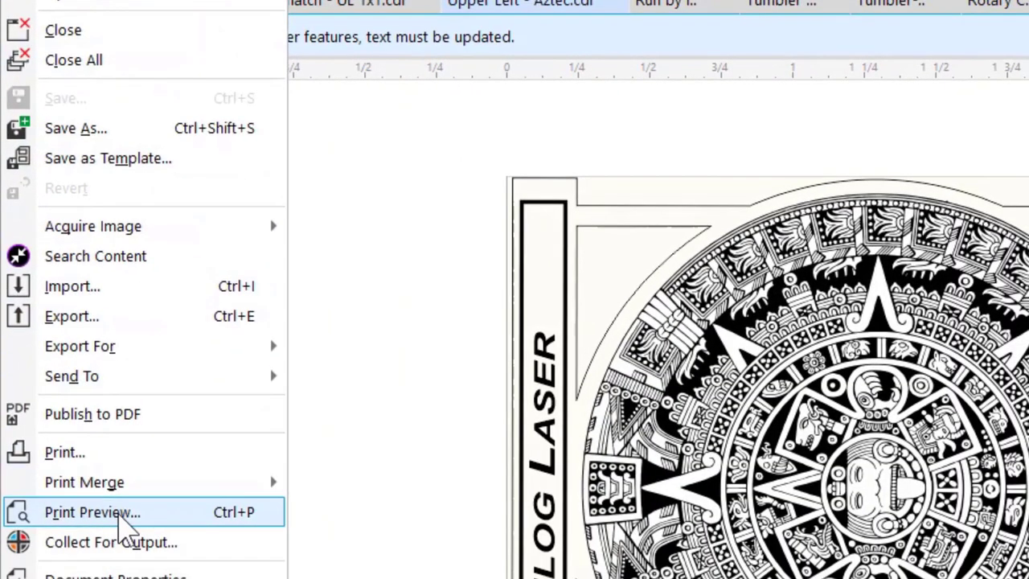
click(120, 520)
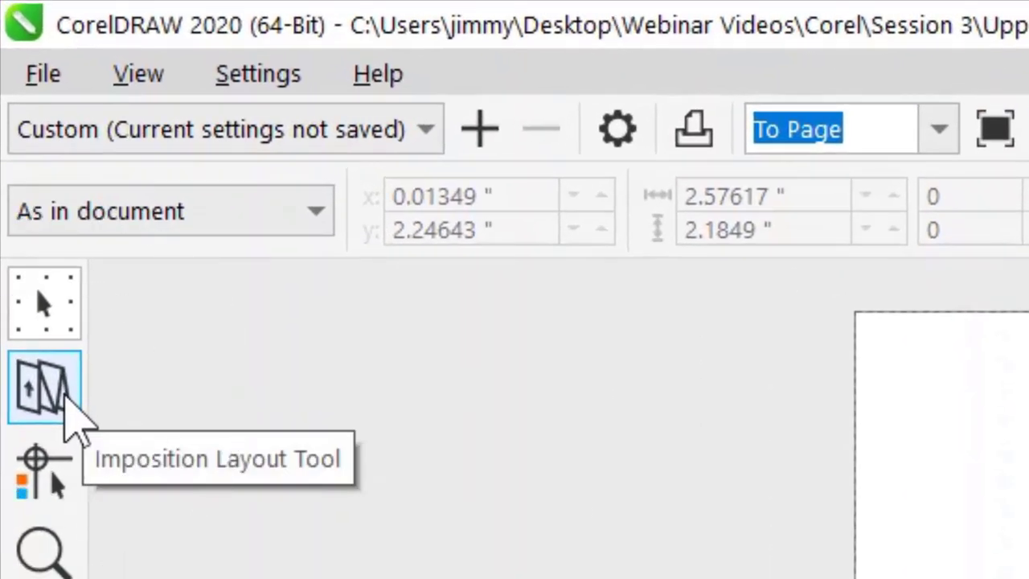
- With the Imposition Layout tool, turn off Auto Margins so the artwork page sits in the sheet's upper-left corner
click(66, 405)
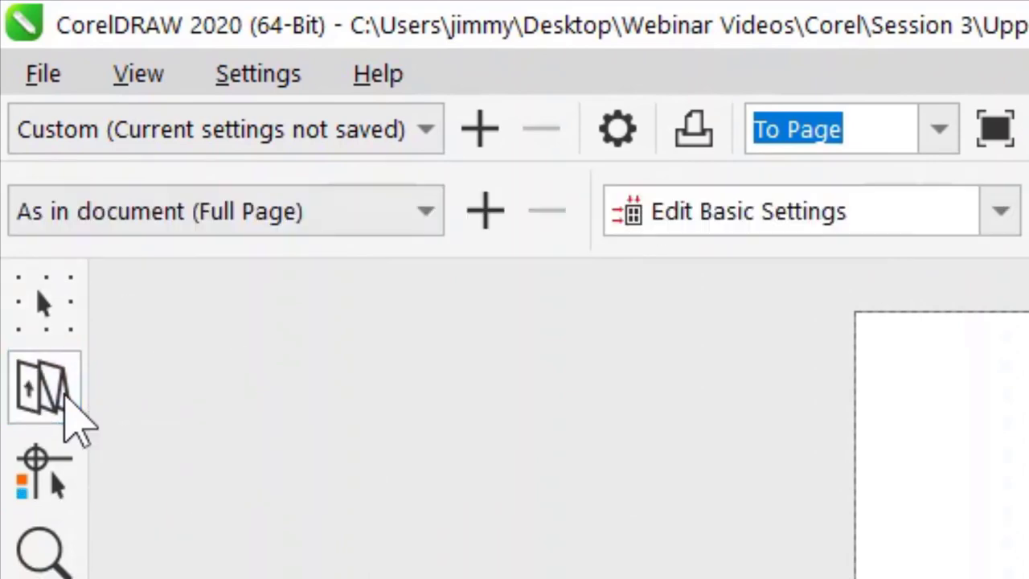
click(1001, 212)
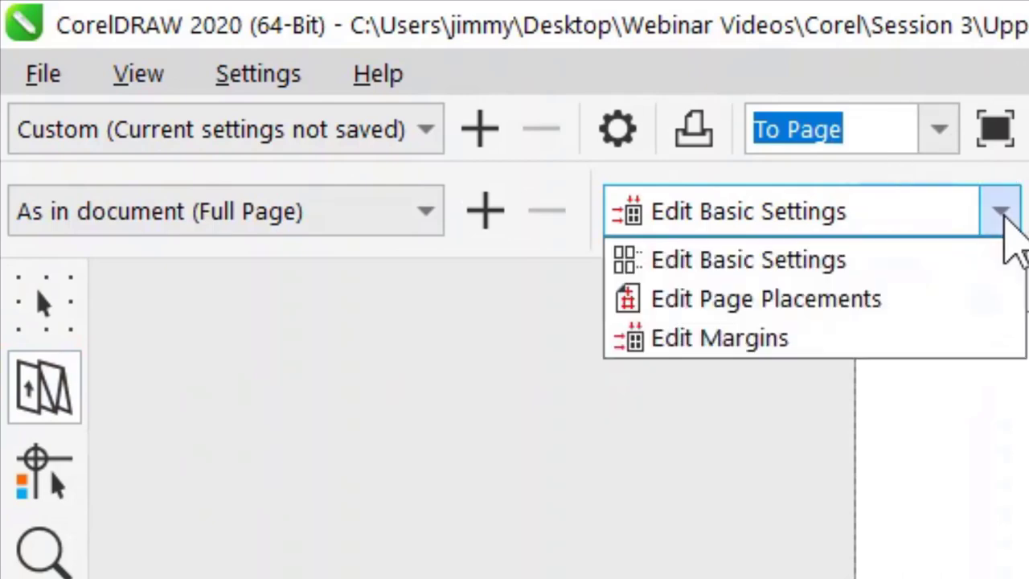
click(841, 337)
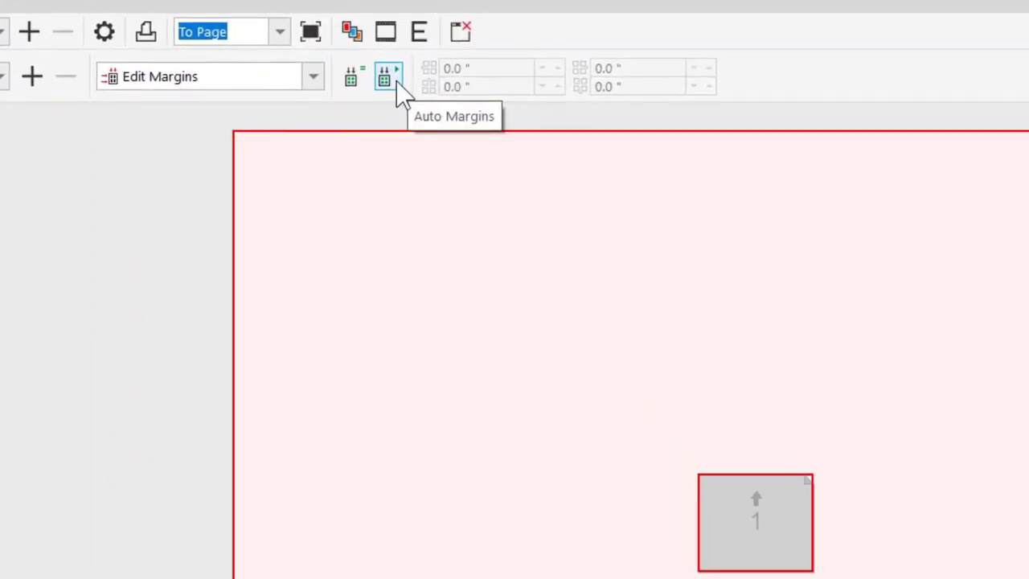
click(394, 80)
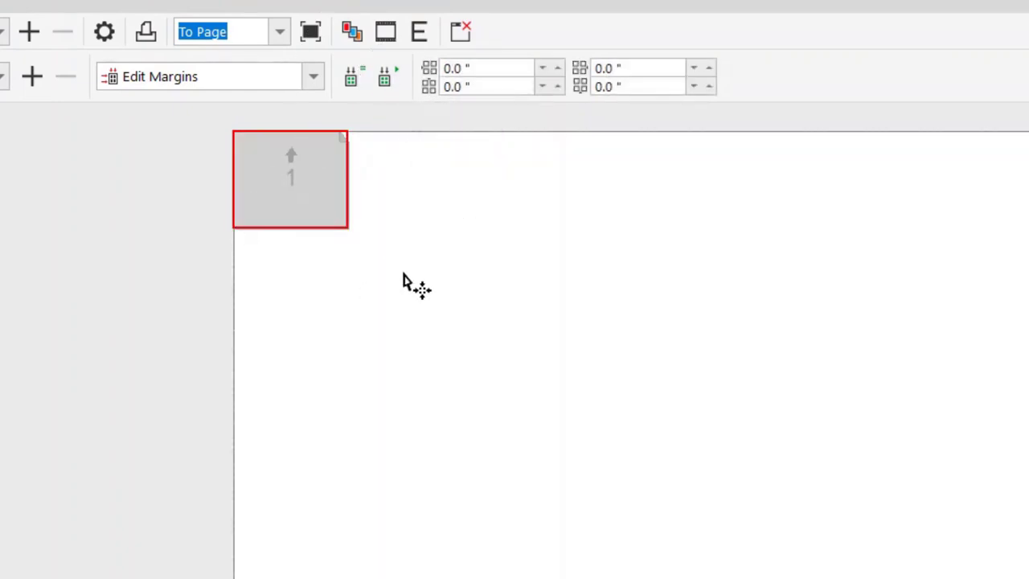
- Return the imposition layout to Edit Basic Settings and show the actual artwork instead of the numbered page template
click(313, 80)
click(256, 104)
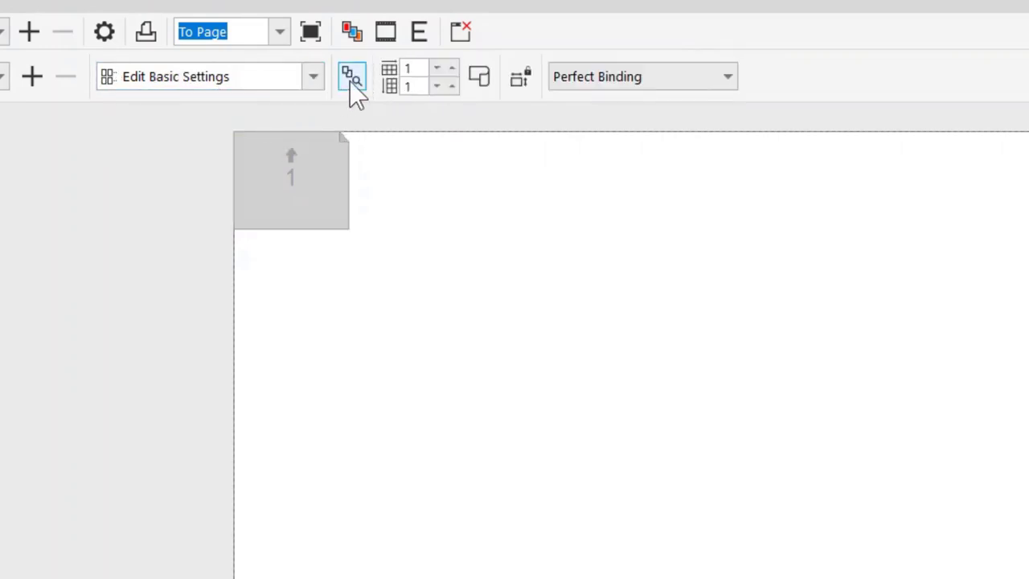
click(354, 78)
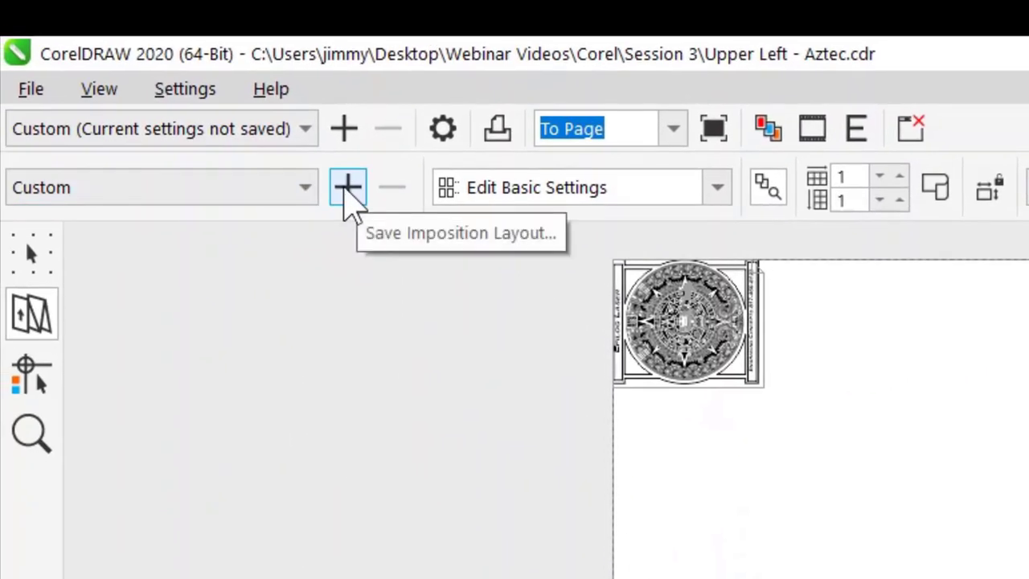
- Save the imposition layout as "~Upper Left 1x1"
click(345, 185)
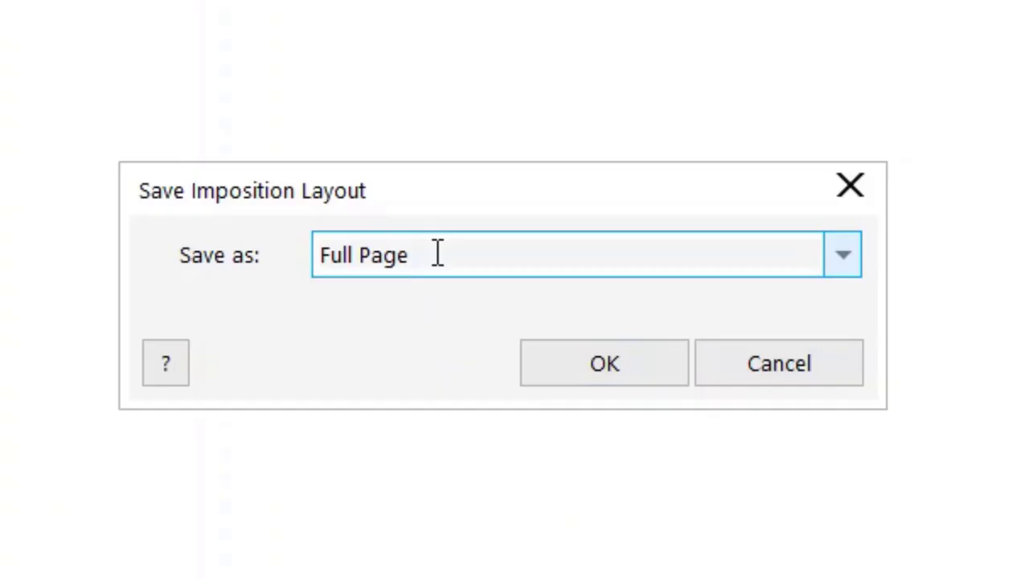
text(~)
key(BackSpace)
key(BackSpace)
key(BackSpace)
key(BackSpace)
key(BackSpace)
key(BackSpace)
key(BackSpace)
key(BackSpace)
key(BackSpace)
key(BackSpace)
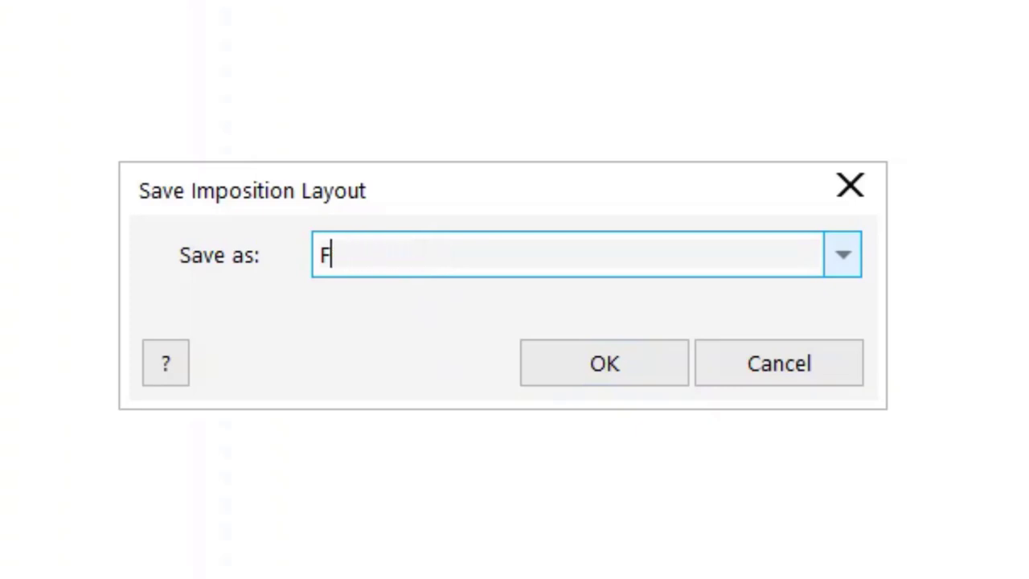
text(~Upper Le)
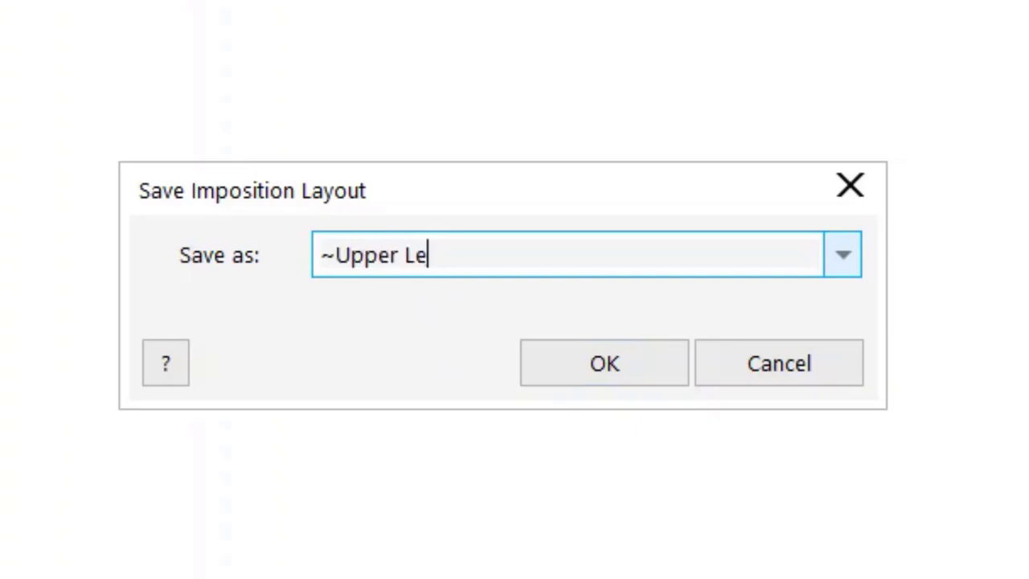
text(ft 1x1)
click(608, 364)
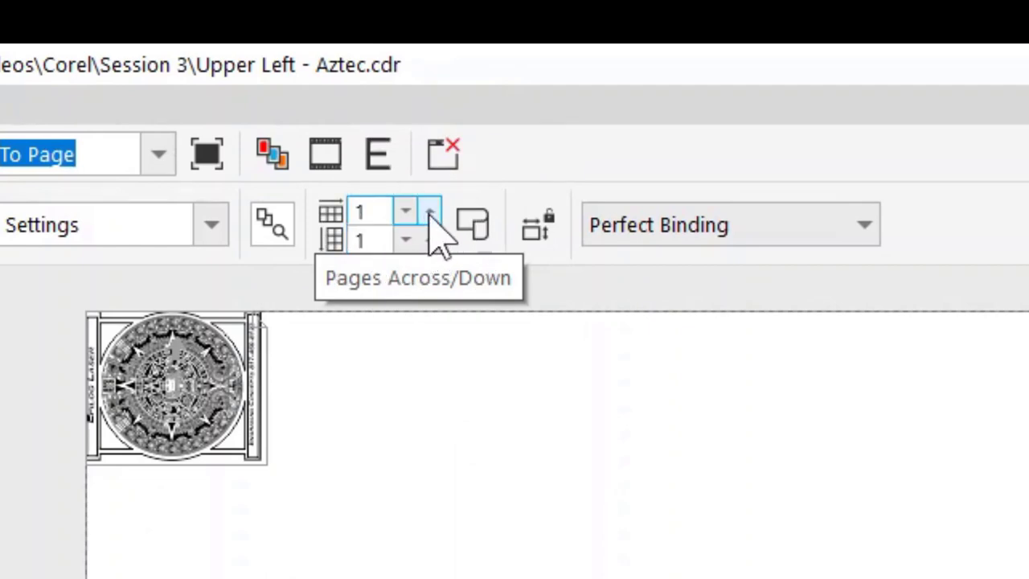
- Increase the number of pages across in the imposition layout to 8
click(430, 211)
click(430, 211)
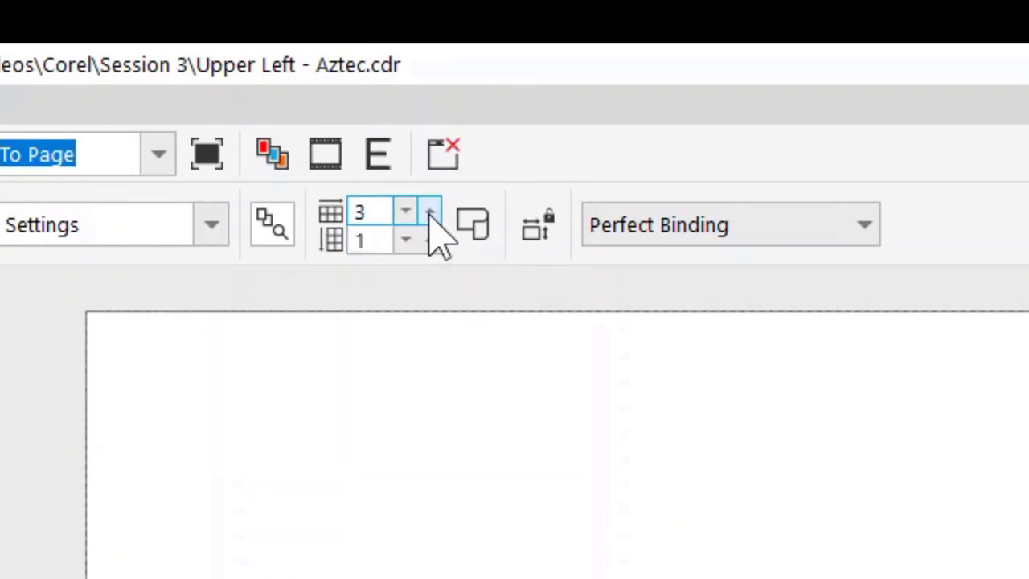
click(429, 212)
click(430, 212)
click(430, 211)
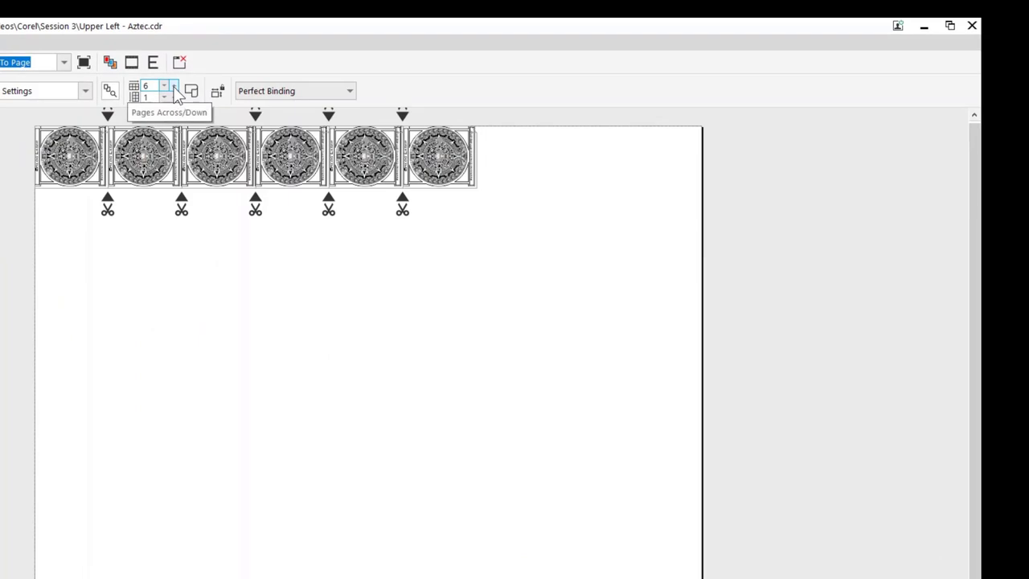
click(430, 211)
click(173, 86)
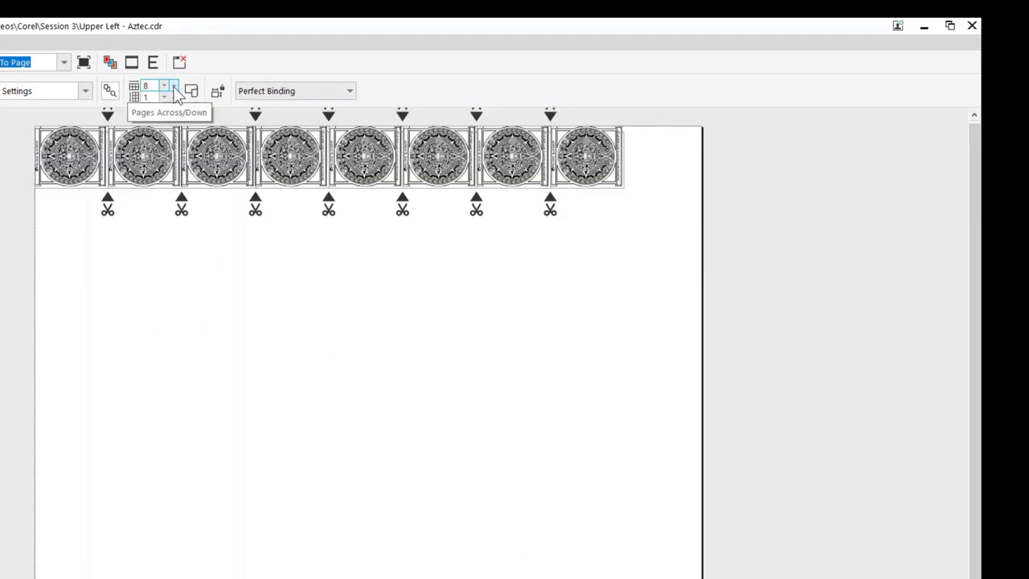
- Set the imposition layout to 7 pages down and show the actual artwork instead of the numbered page template
click(110, 91)
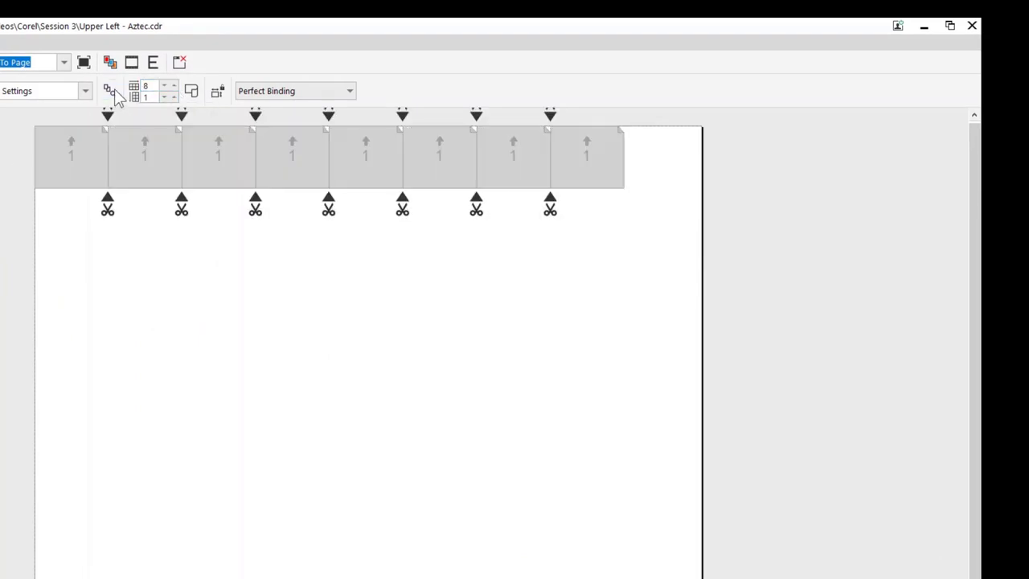
click(173, 97)
click(174, 96)
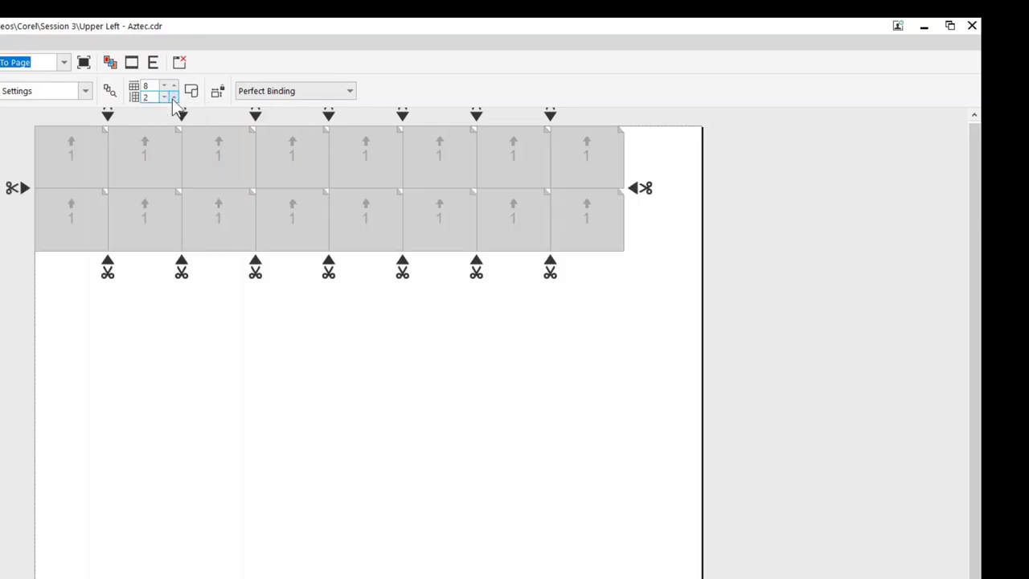
click(173, 96)
click(174, 96)
click(173, 96)
click(174, 97)
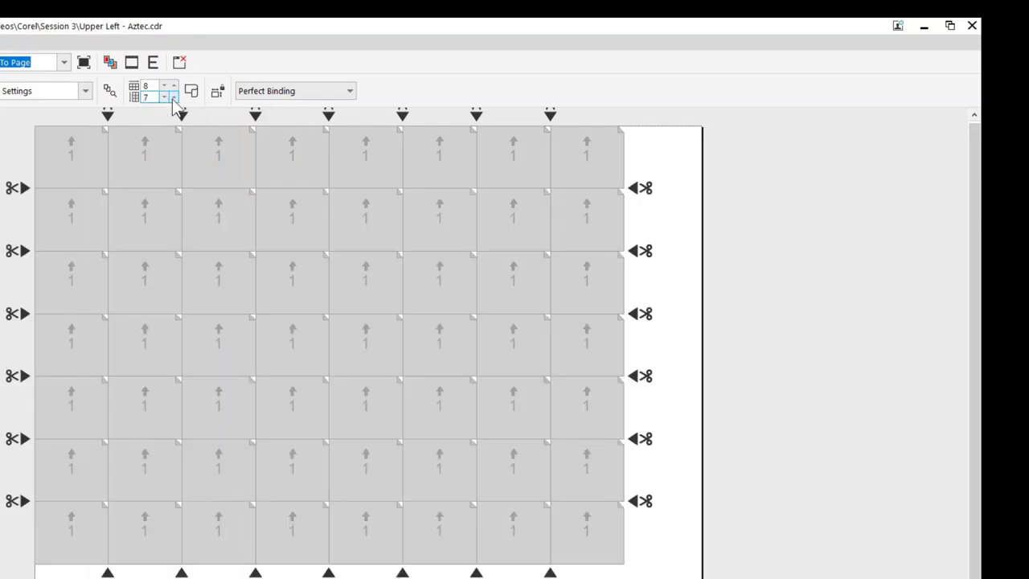
click(110, 91)
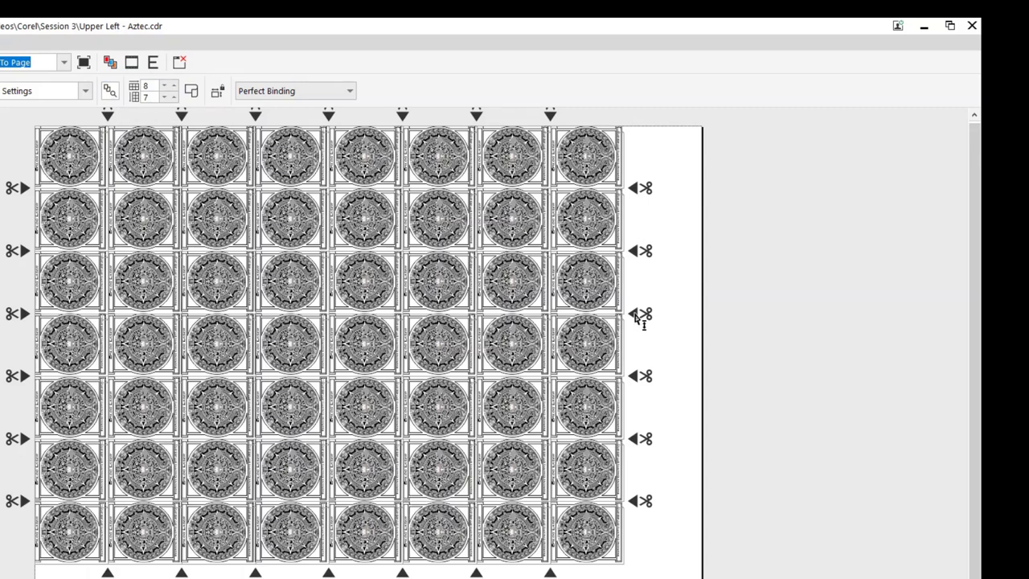
- Close the print preview and choose the saved "~Upper Left 1x1" imposition layout in the Aztec document's print settings
click(972, 26)
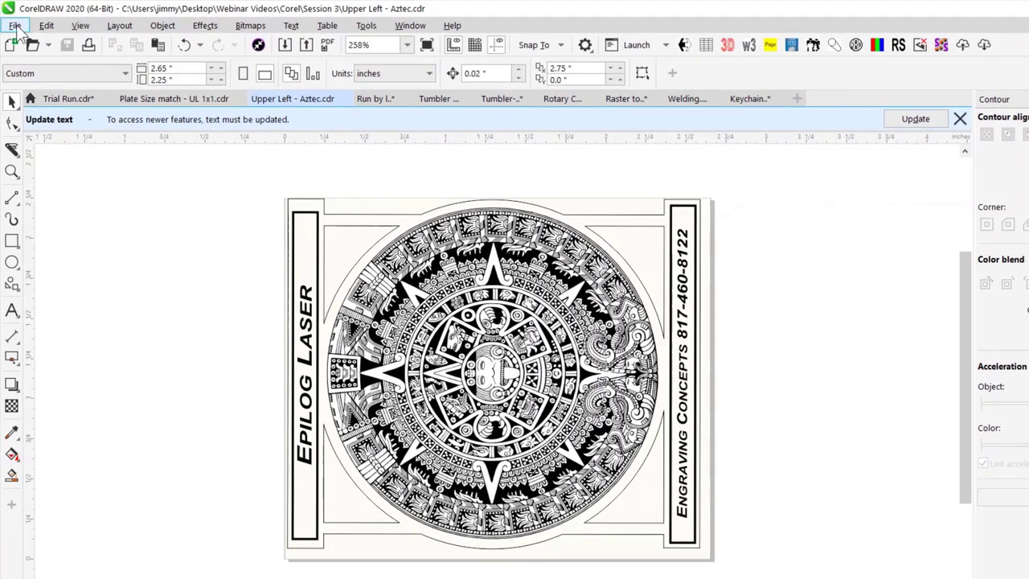
click(14, 25)
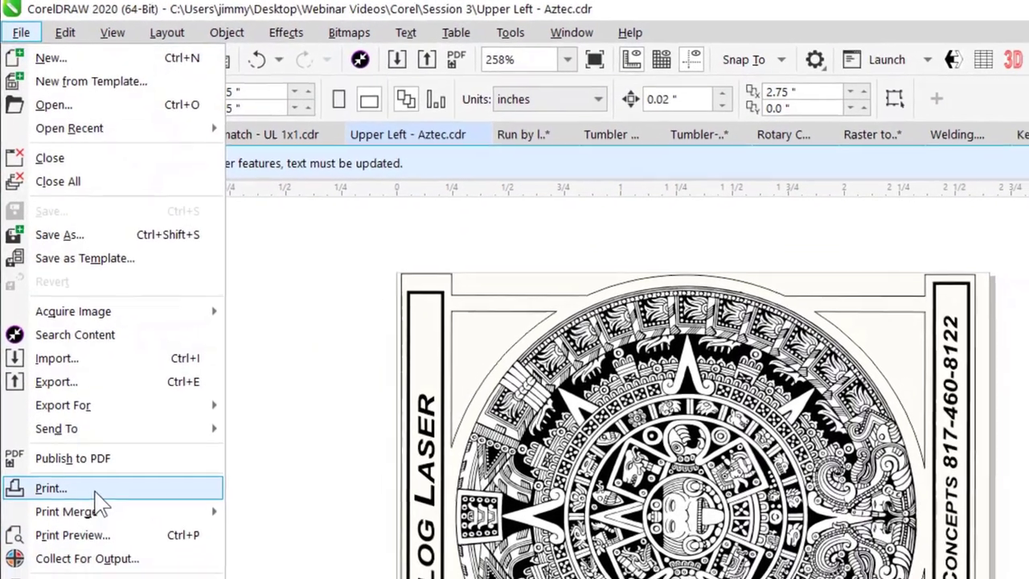
click(94, 499)
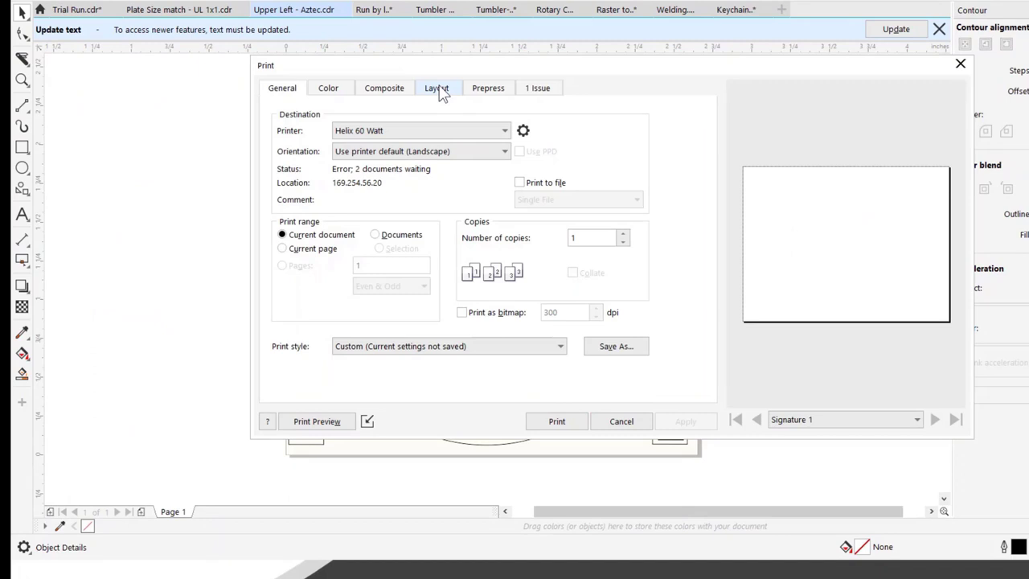
click(560, 347)
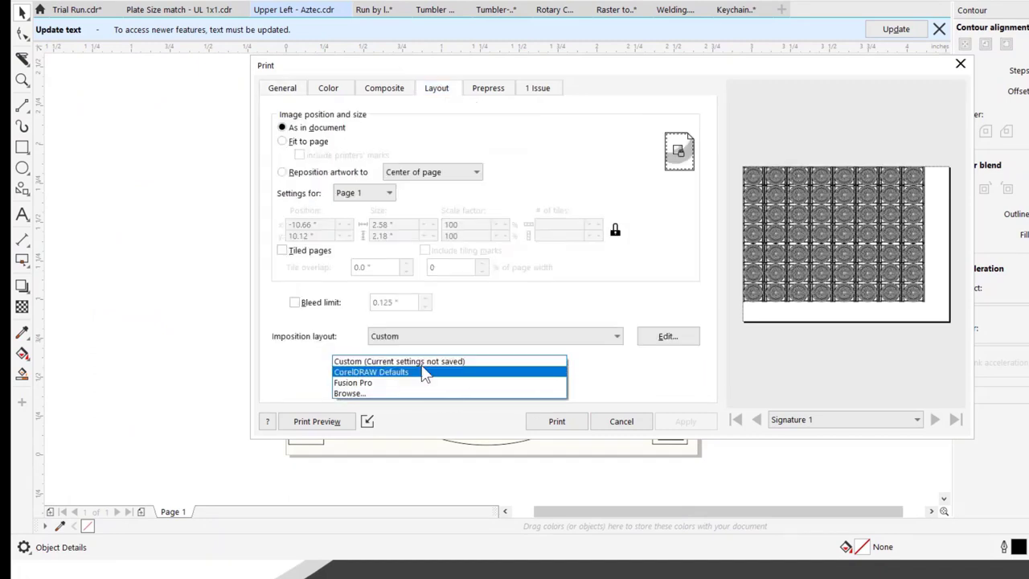
click(355, 330)
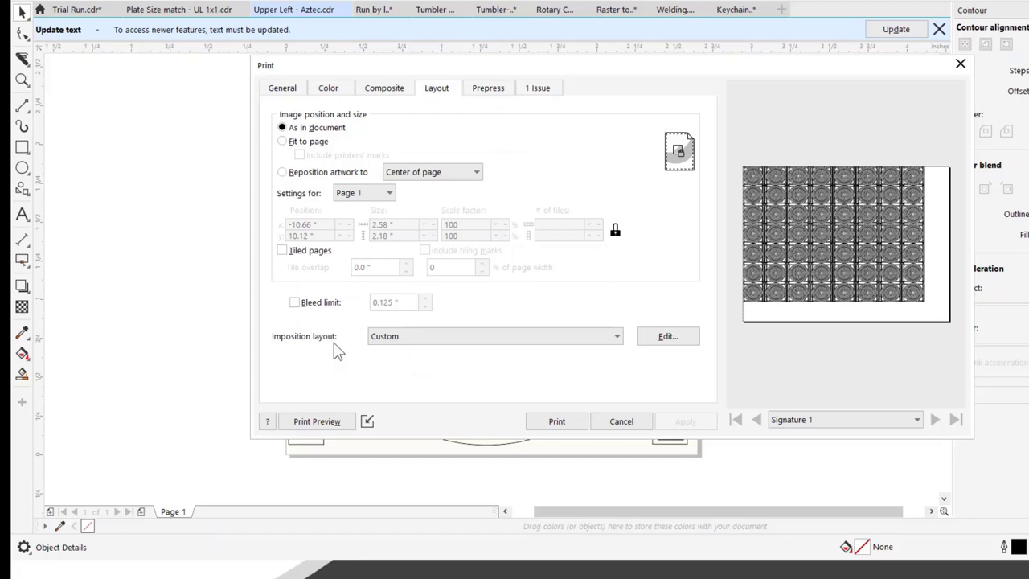
click(616, 336)
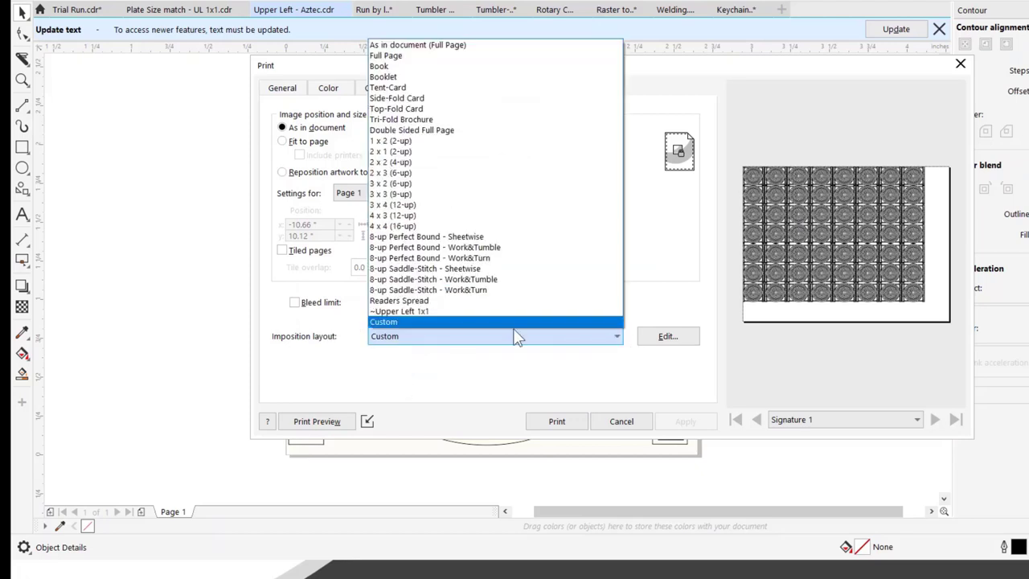
click(432, 314)
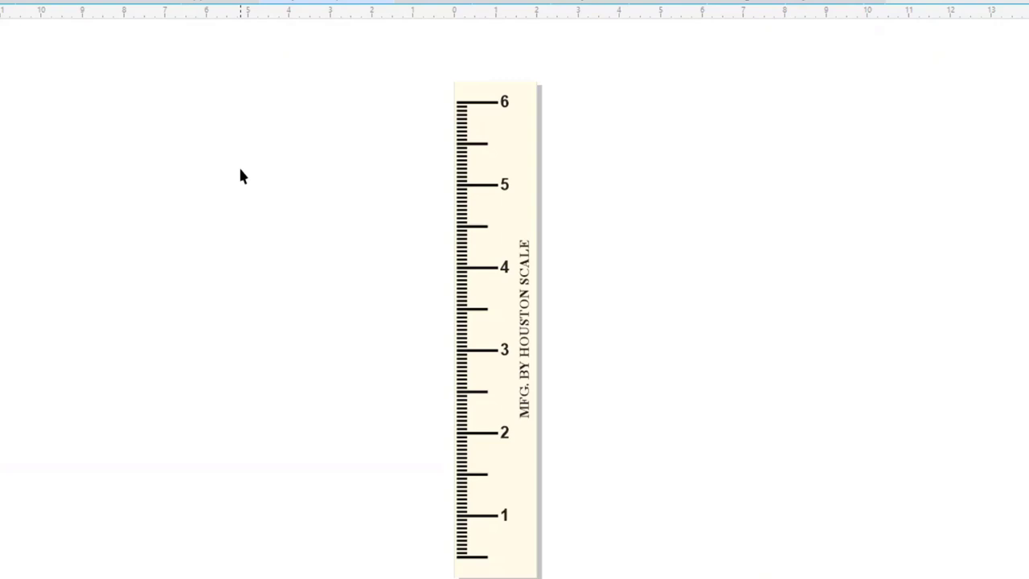
- Switch the 2 by 12 inch ruler page to landscape orientation
click(472, 125)
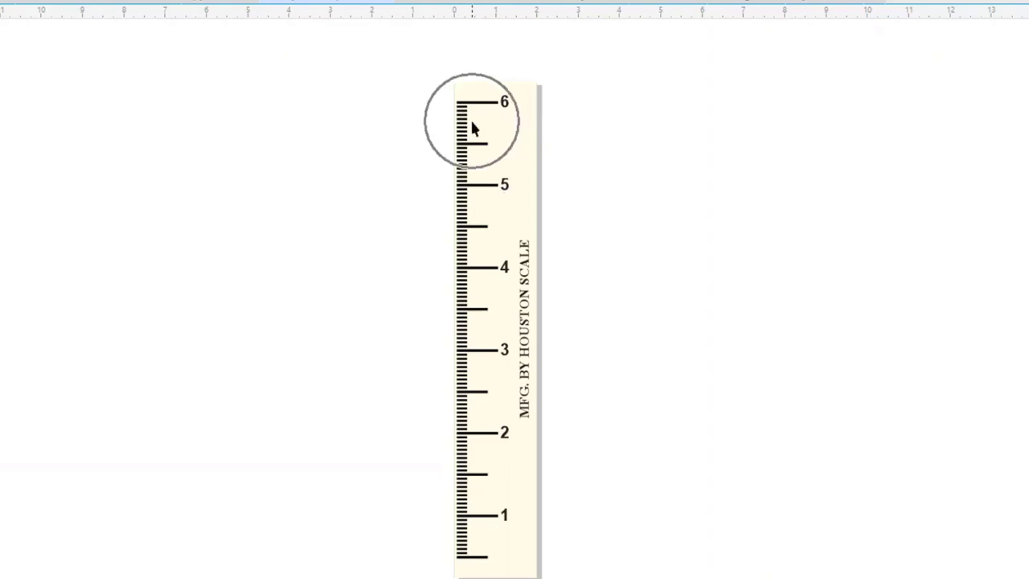
click(588, 136)
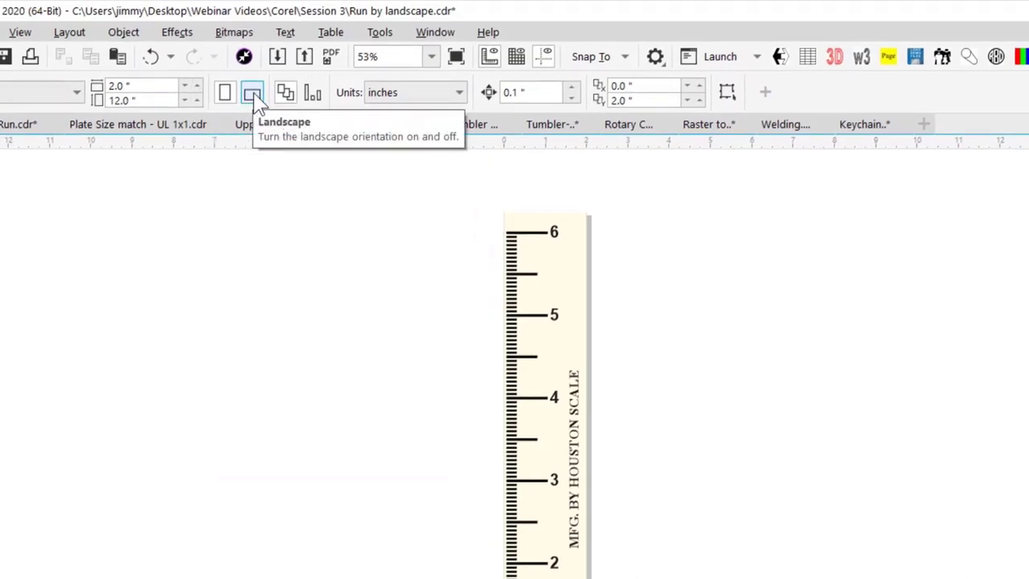
click(253, 95)
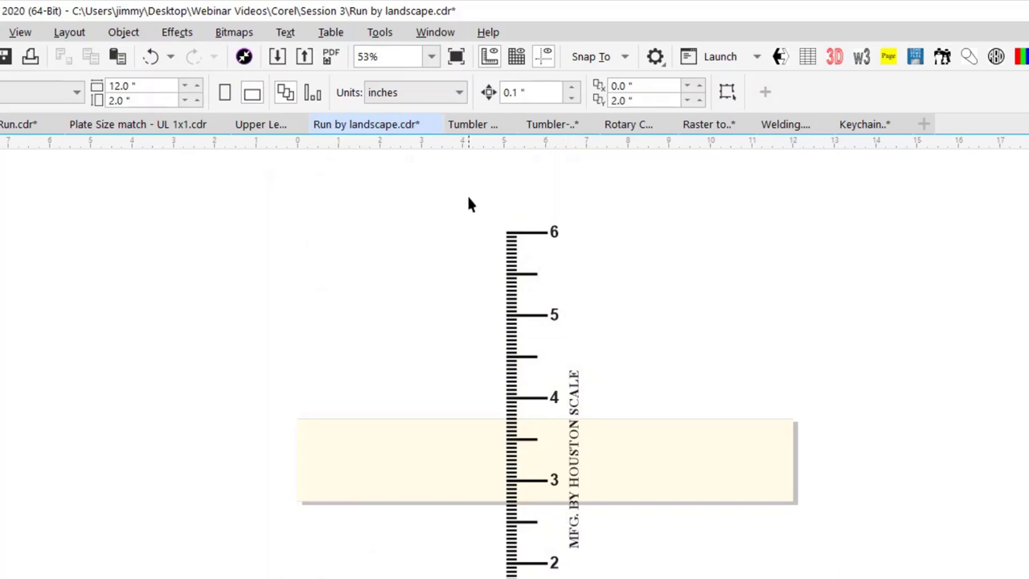
- Select all of the ruler's tick marks, numbers and lettering and group them
drag(471, 202, 667, 575)
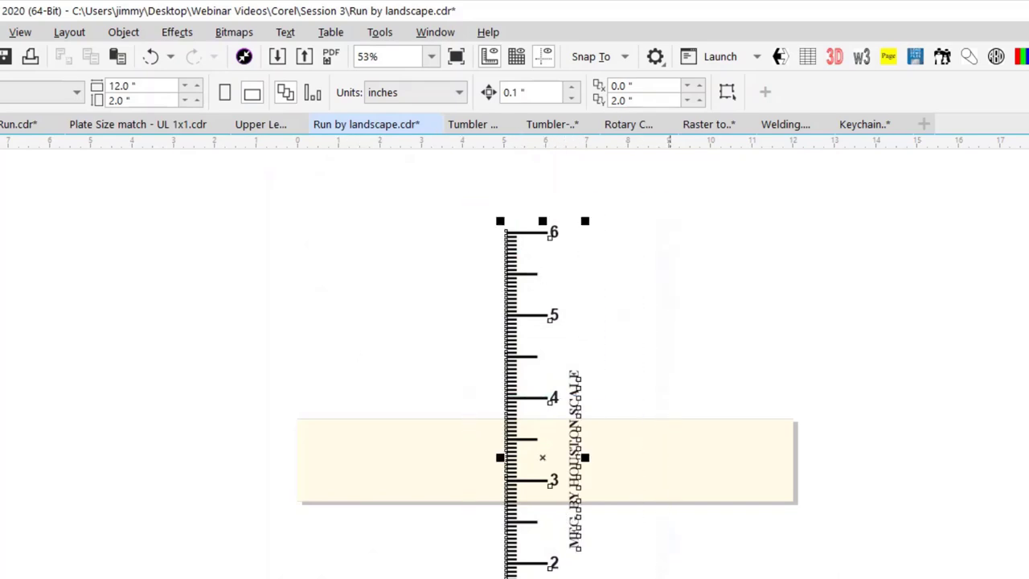
click(129, 34)
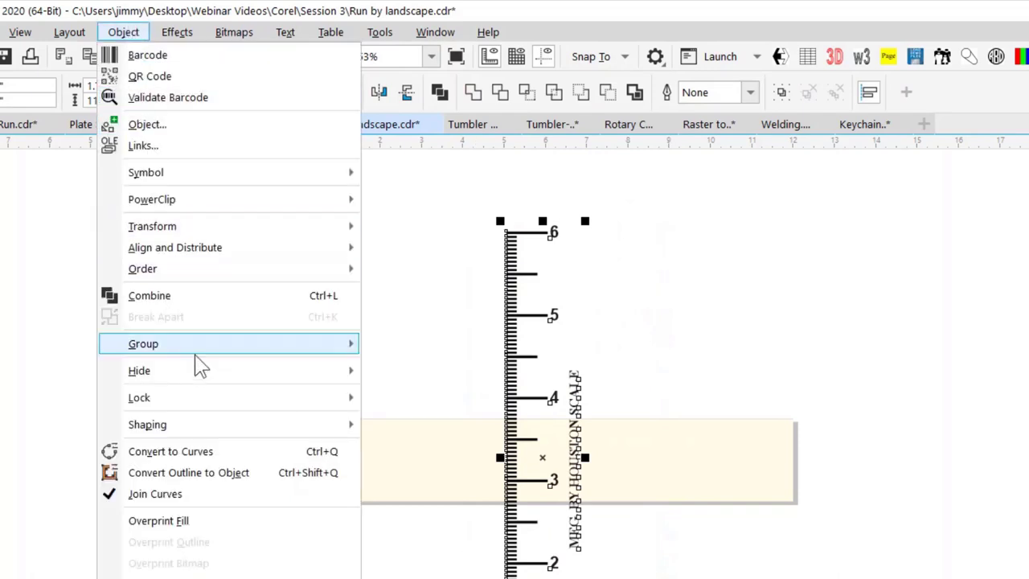
mouse_move(208, 353)
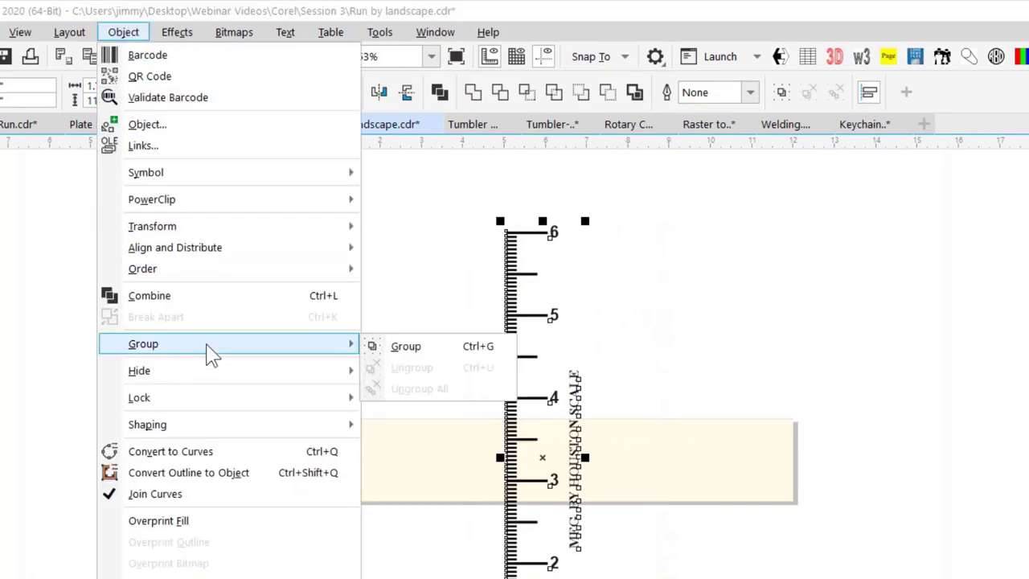
click(406, 346)
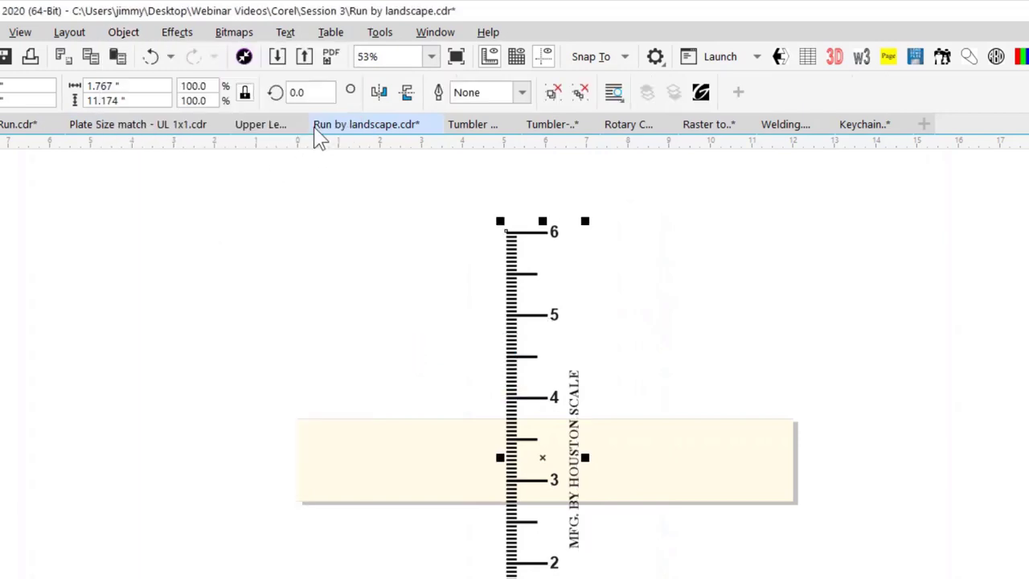
- Set the grouped ruler artwork's rotation to 90 degrees
drag(312, 91, 259, 90)
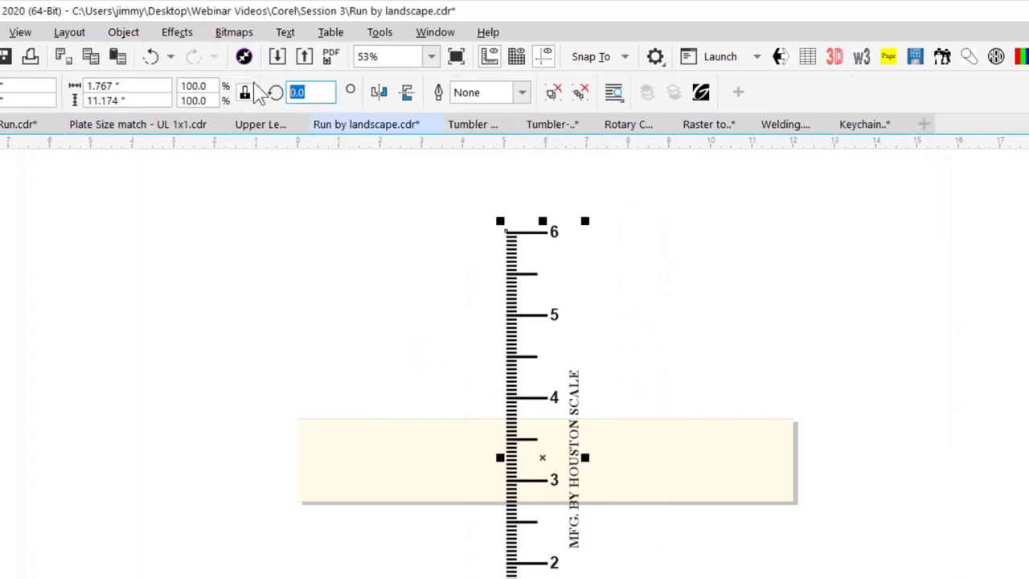
text(90)
key(Return)
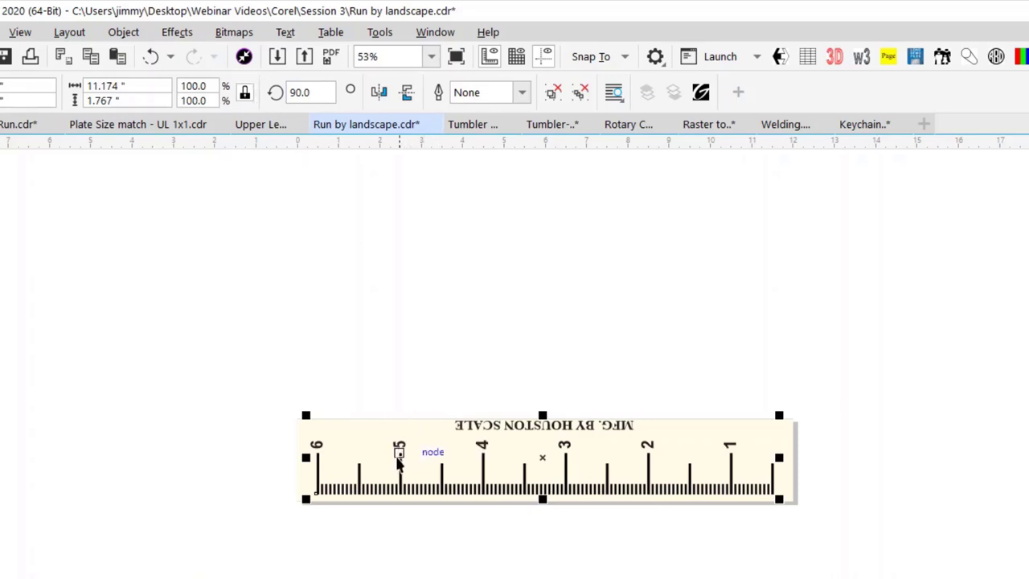
- Change the ruler group's rotation so the manufacturer lettering reads upright along the page's lower edge, and deselect the group
double_click(327, 92)
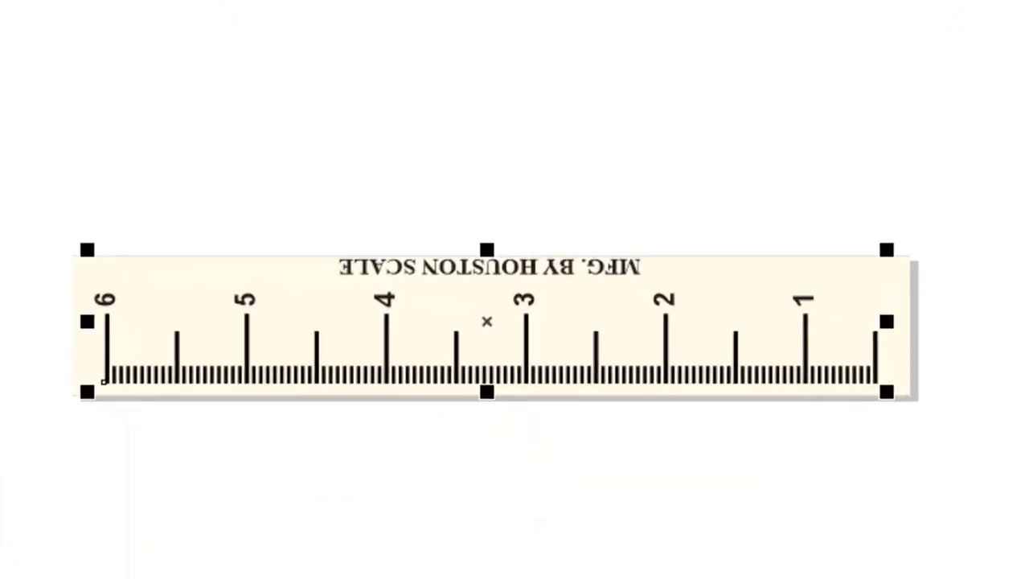
key(Return)
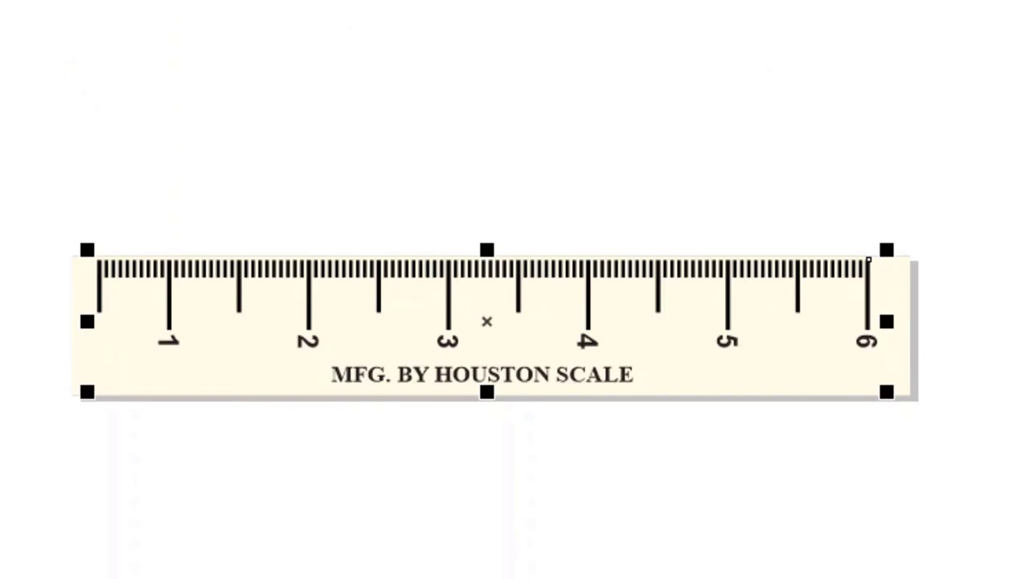
click(44, 194)
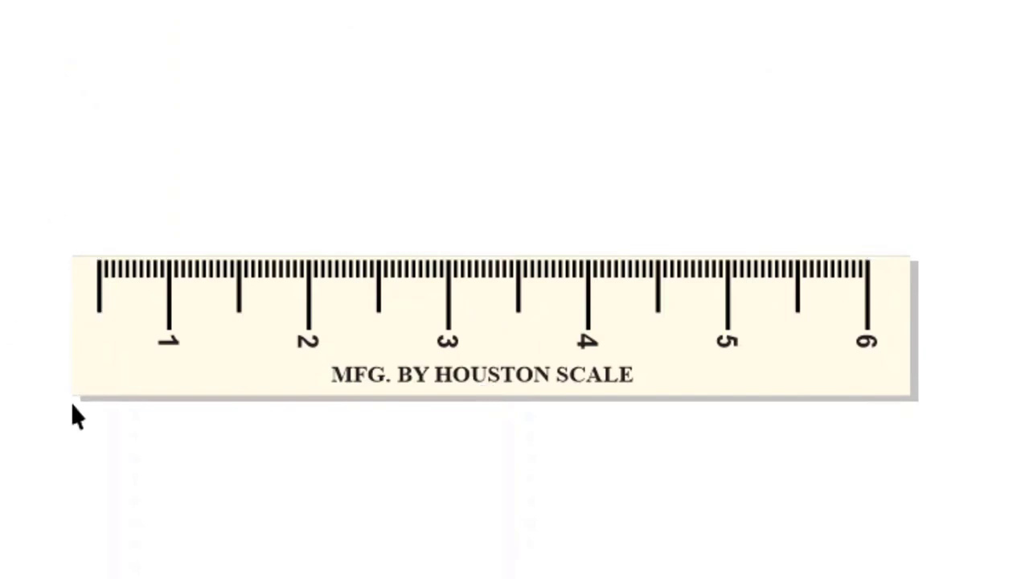
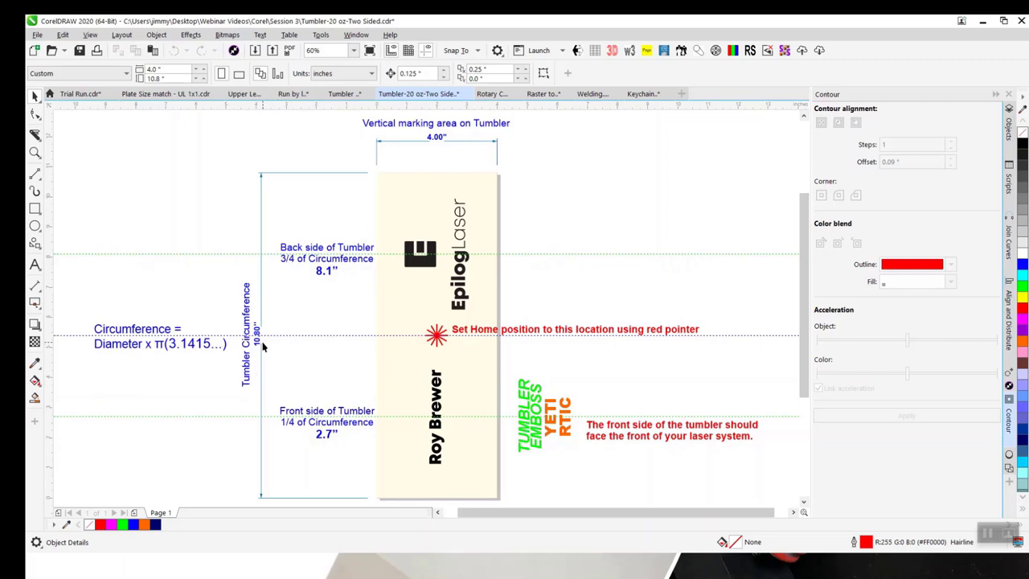
- Examine the two-sided tumbler layout's circumference dimension and the positions of the front-side name and the back-side Epilog Laser logo
scroll(264, 348, up, 2)
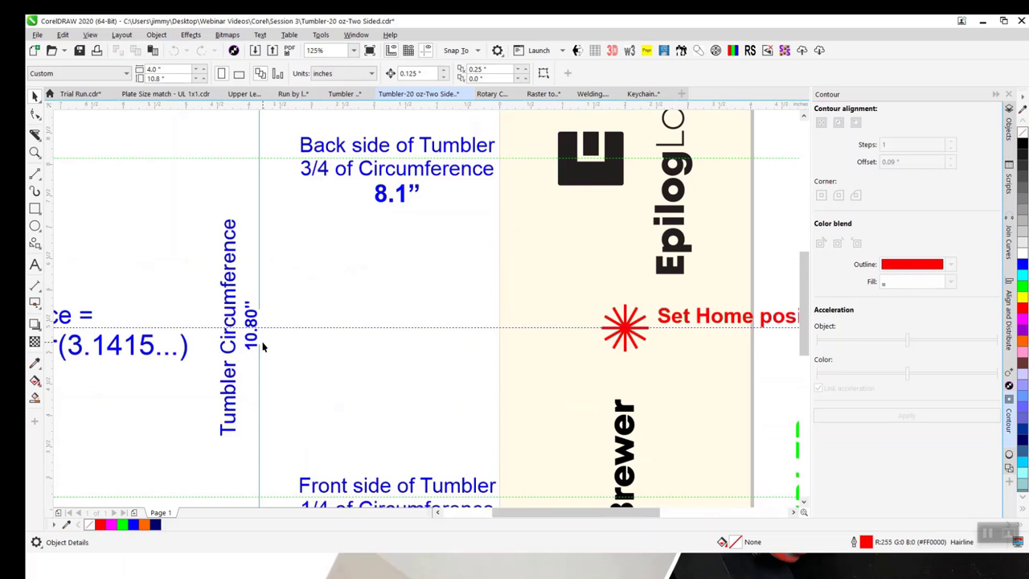
scroll(263, 346, down, 2)
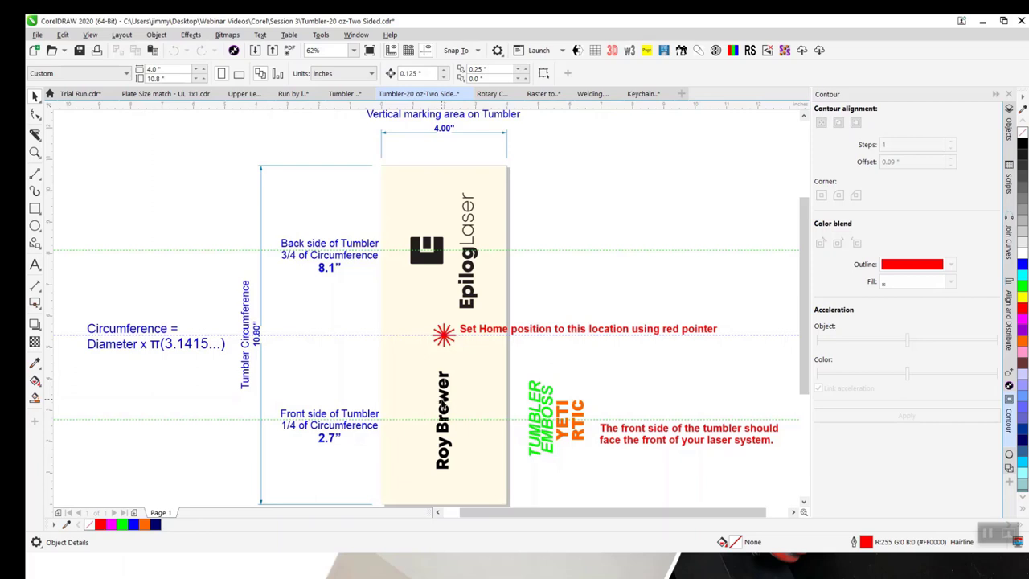
click(447, 398)
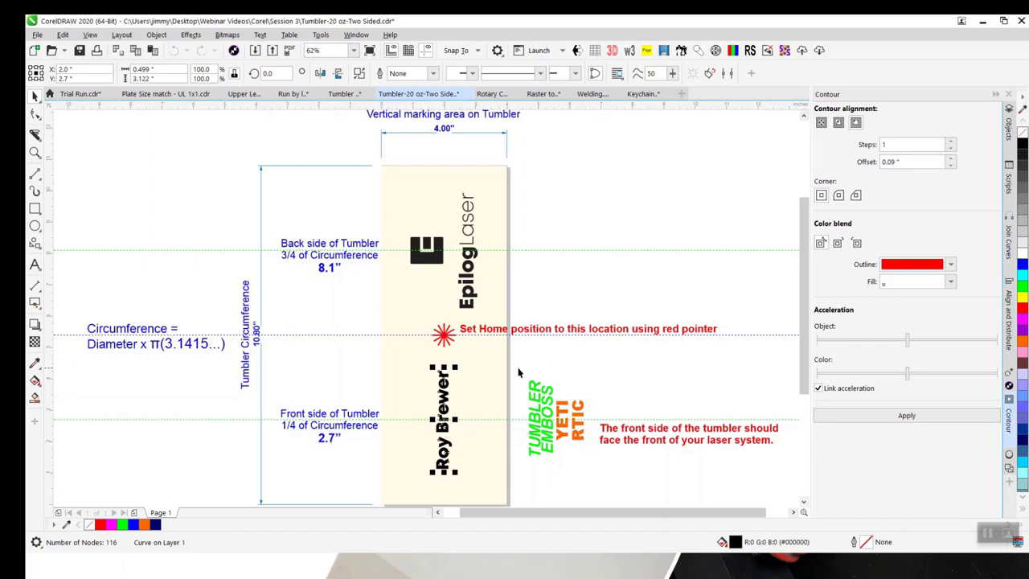
scroll(568, 437, up, 2)
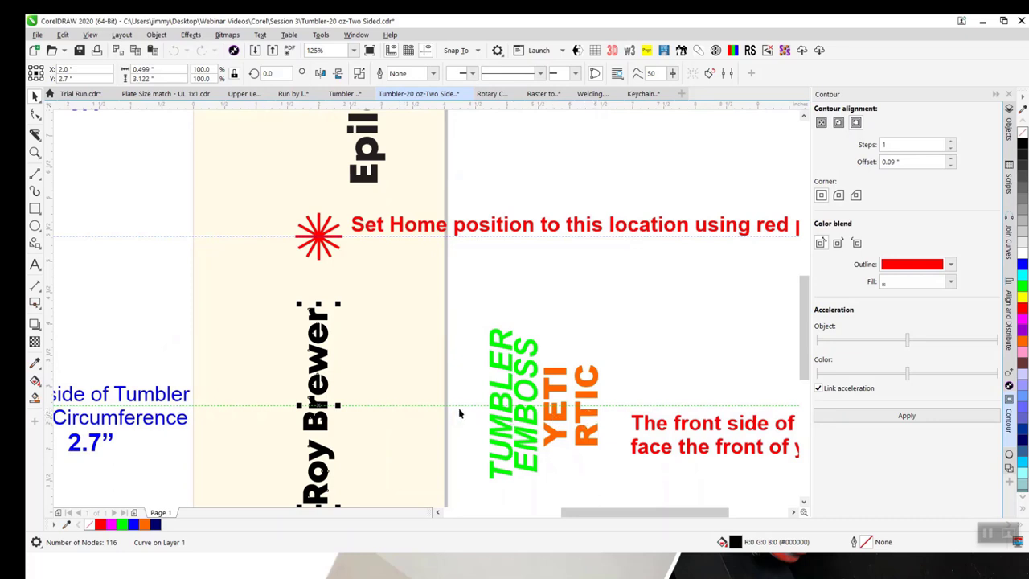
scroll(418, 414, down, 2)
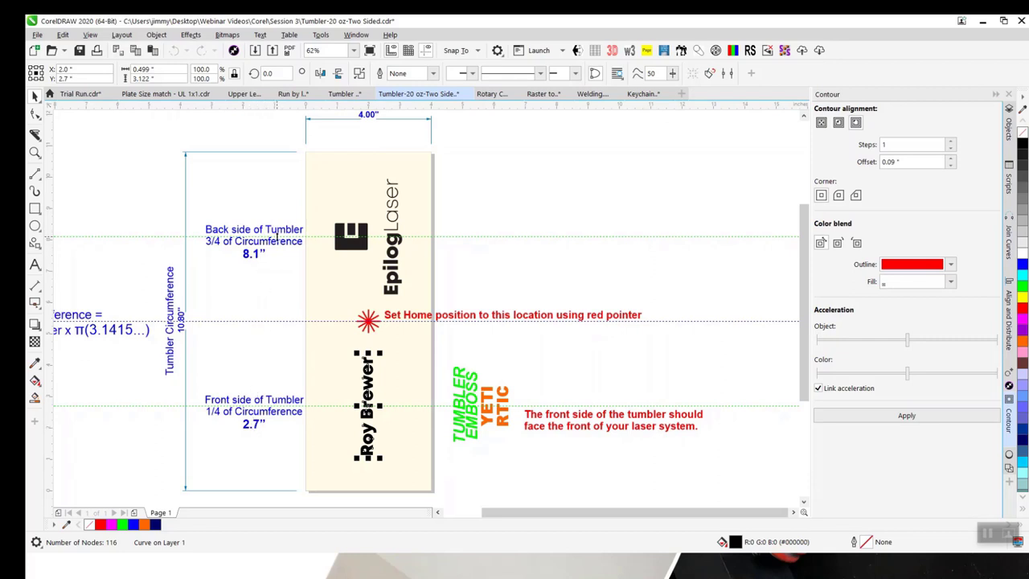
click(356, 246)
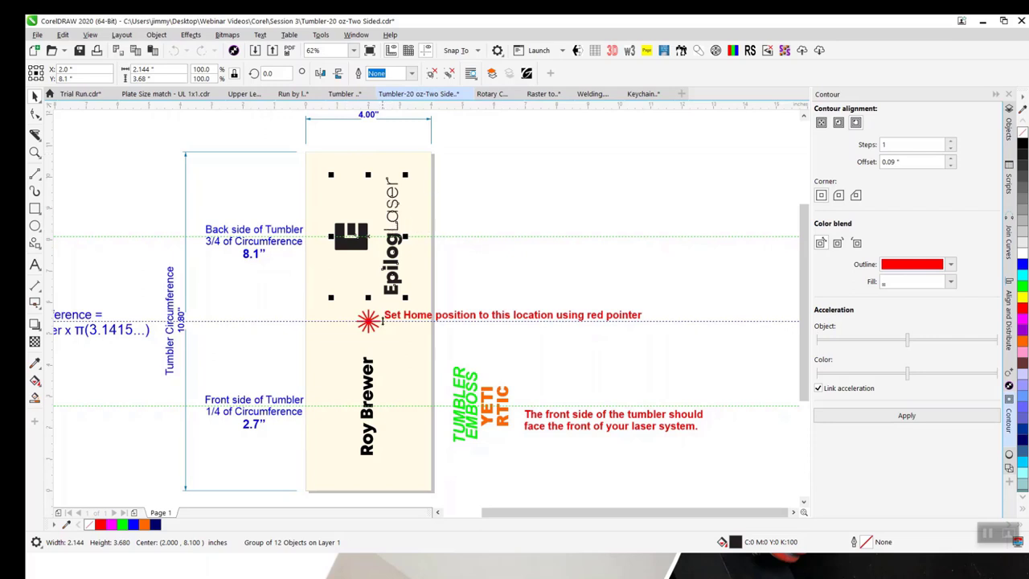
key(alt+Tab)
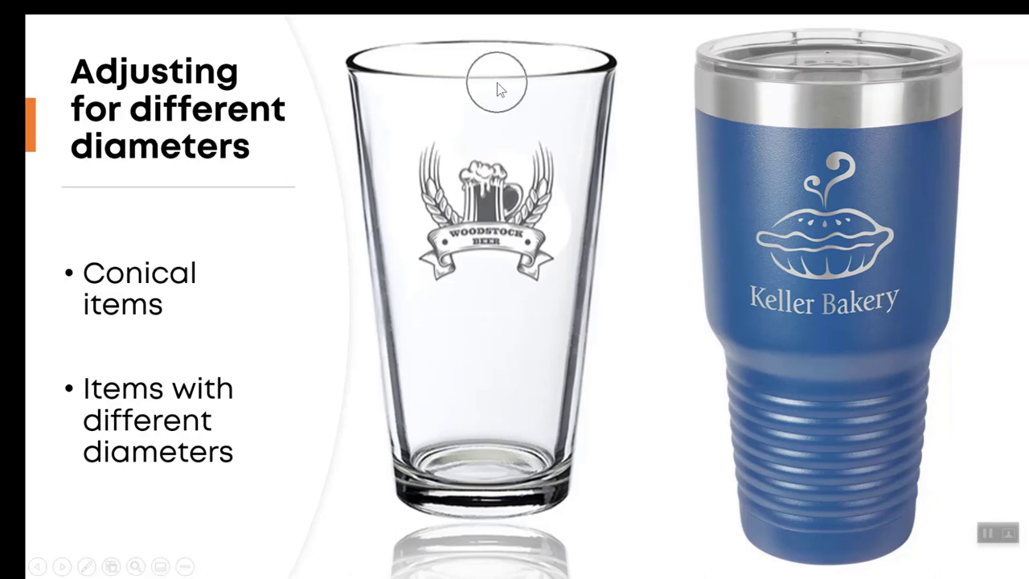
key(ctrl)
key(ctrl)
key(ctrl)
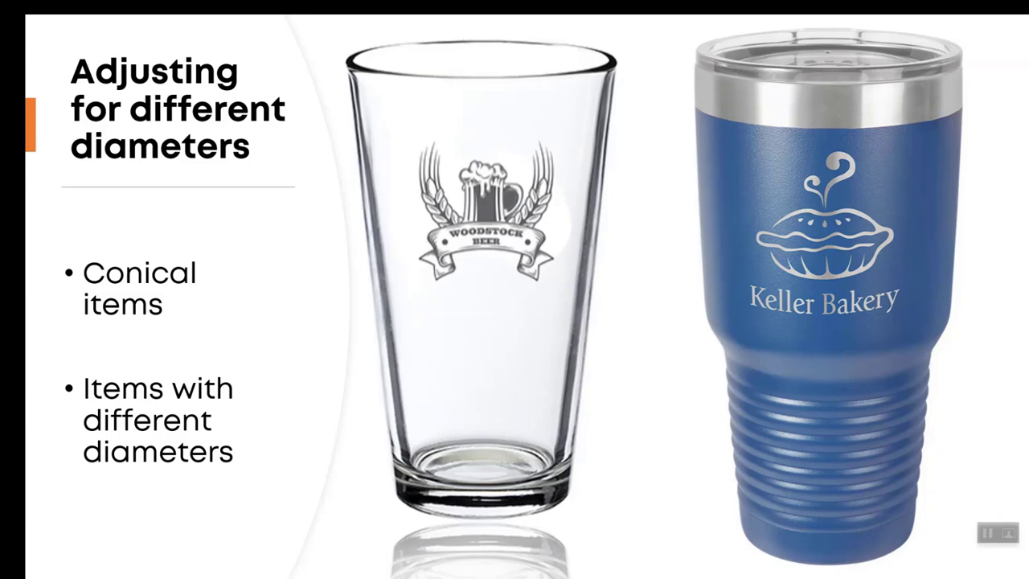
key(ctrl)
key(ctrl)
key(ctrl)
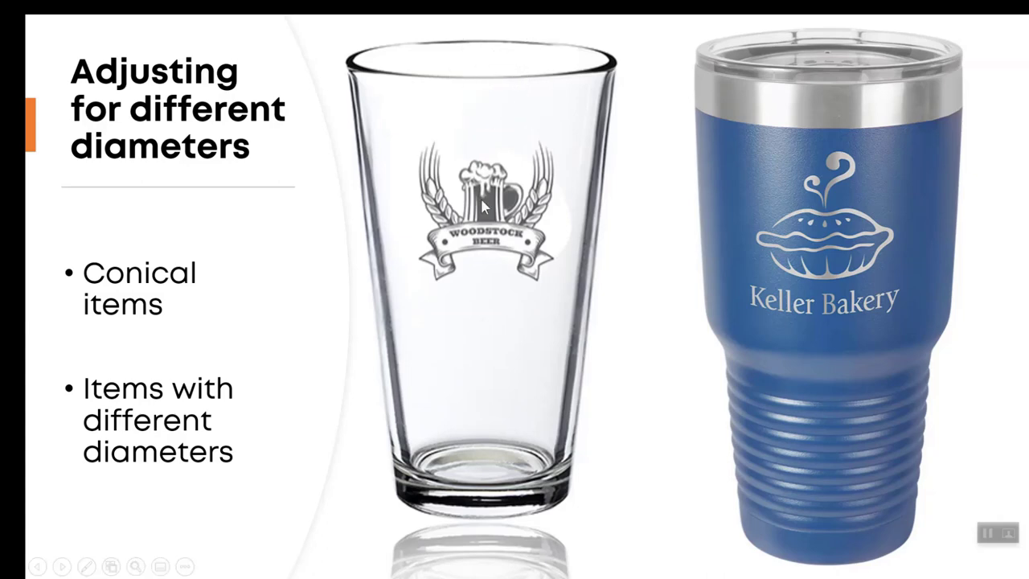
key(ctrl)
key(ctrl)
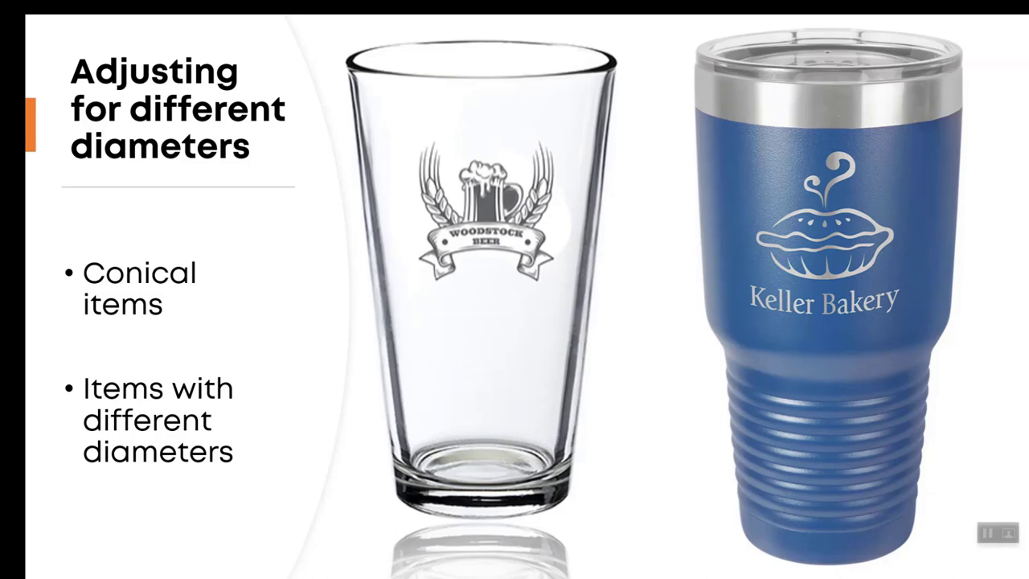
key(ctrl)
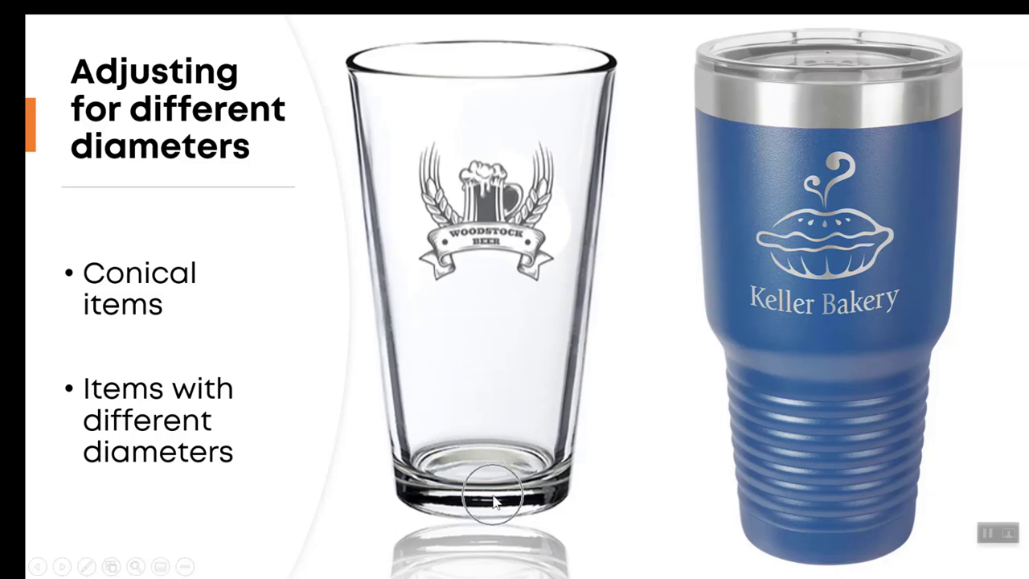
key(ctrl)
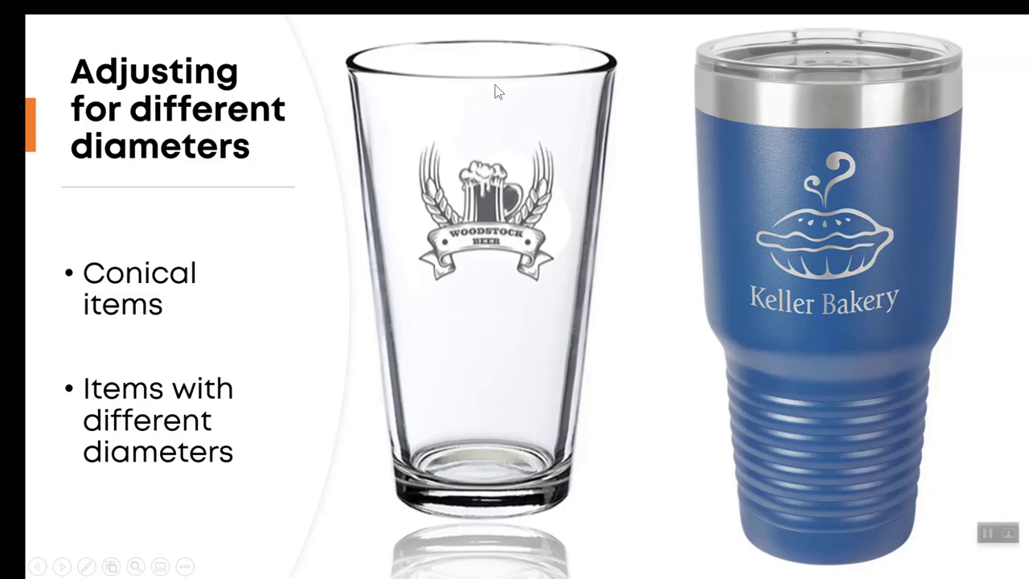
key(ctrl)
key(ctrl)
key(ctrl)
key(ctrl)
key(ctrl)
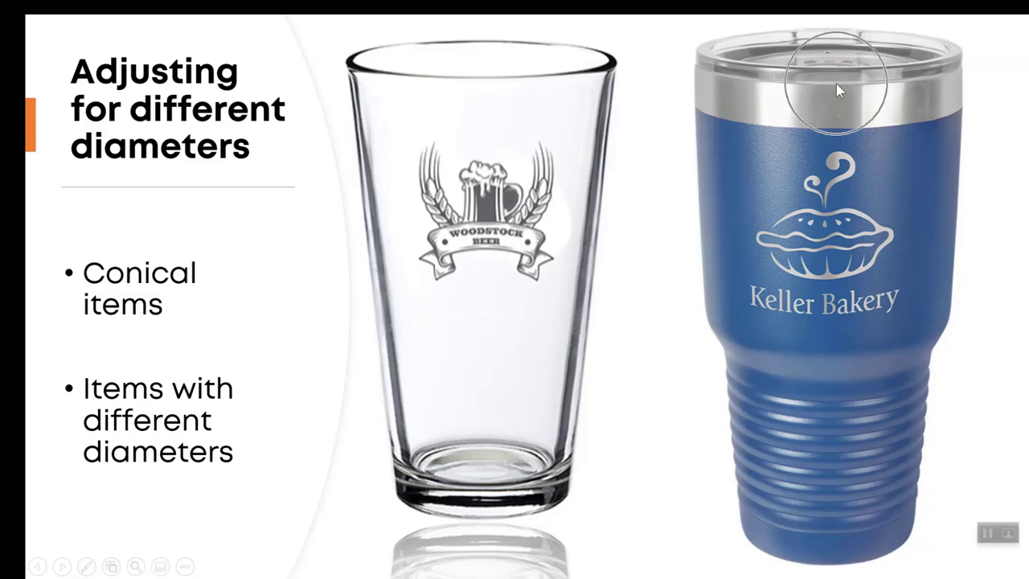
key(ctrl)
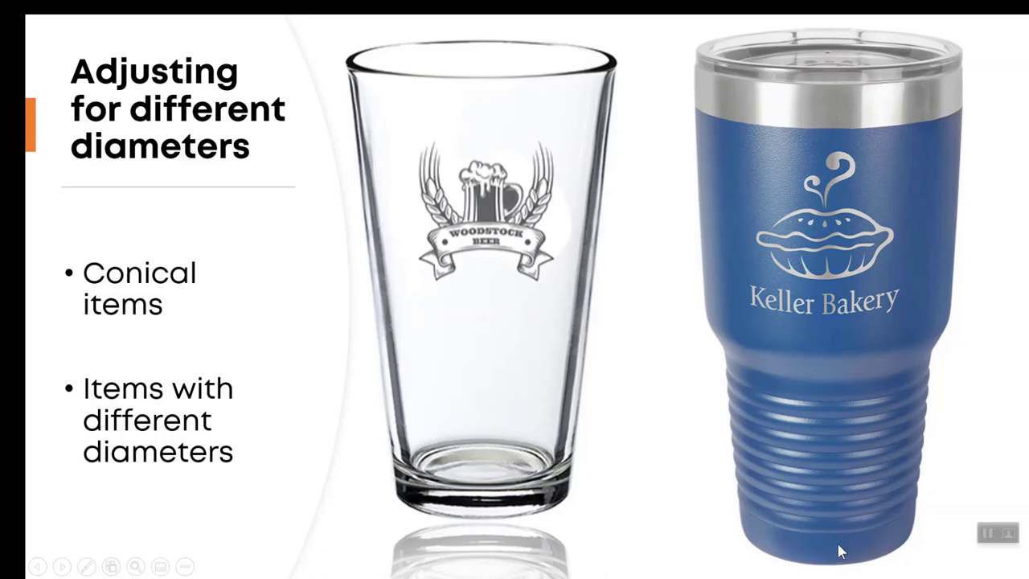
key(ctrl)
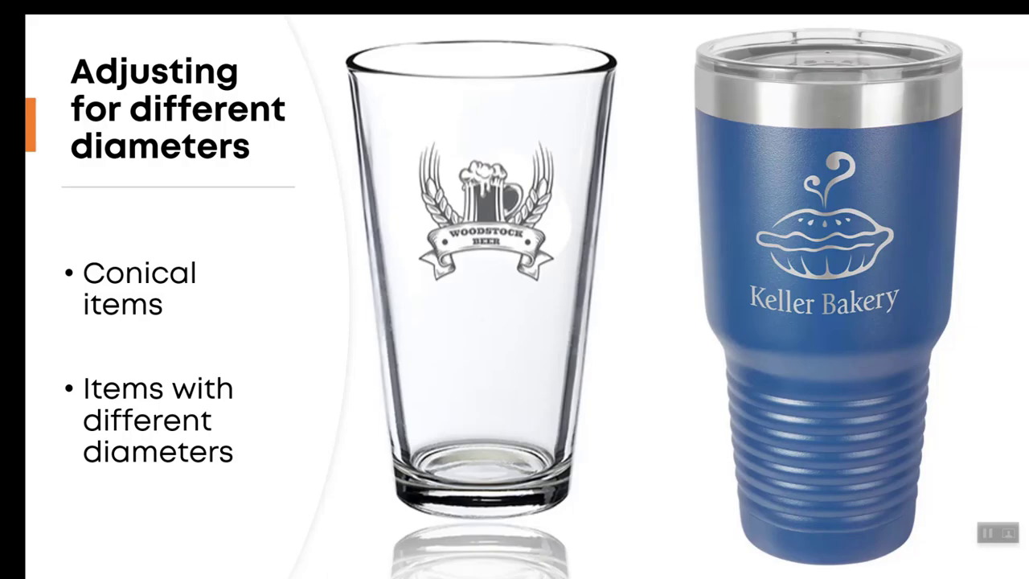
- Switch to CorelDRAW and examine the pint glass diagram's diameters at the motor drive side and at the center of the image
key(alt+Tab)
scroll(405, 252, up, 2)
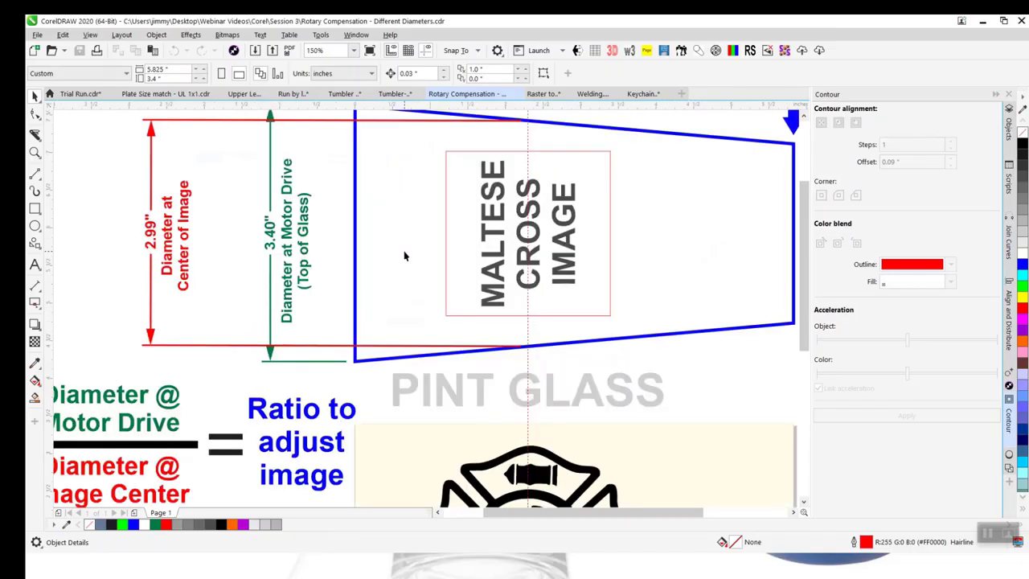
scroll(405, 252, down, 2)
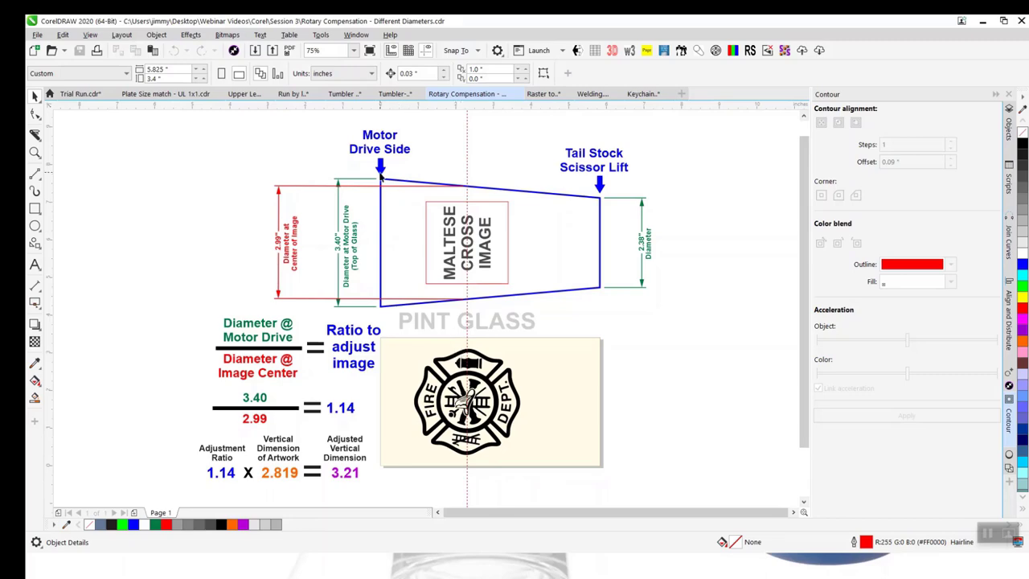
scroll(381, 177, up, 4)
scroll(381, 181, down, 2)
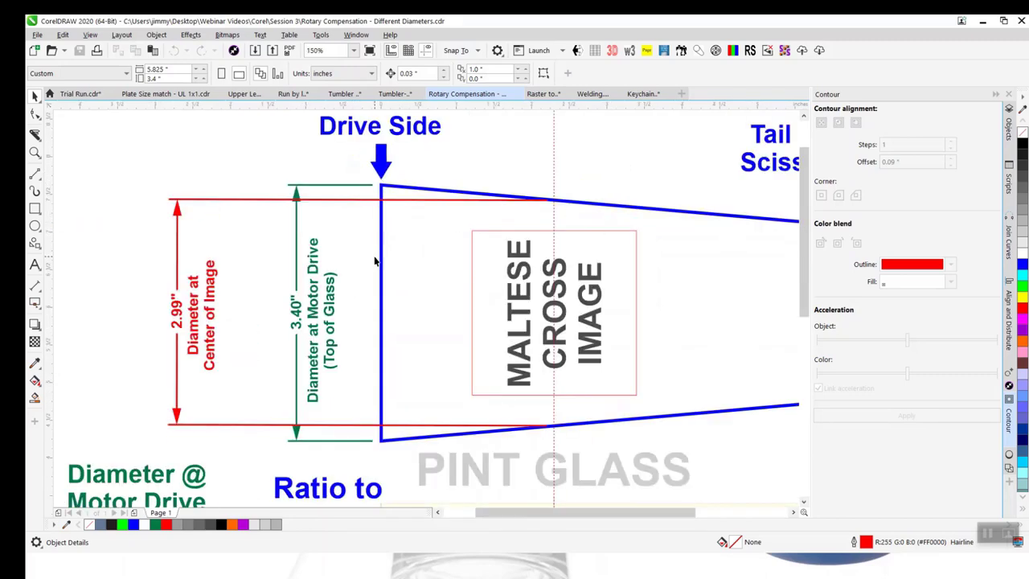
scroll(374, 260, down, 2)
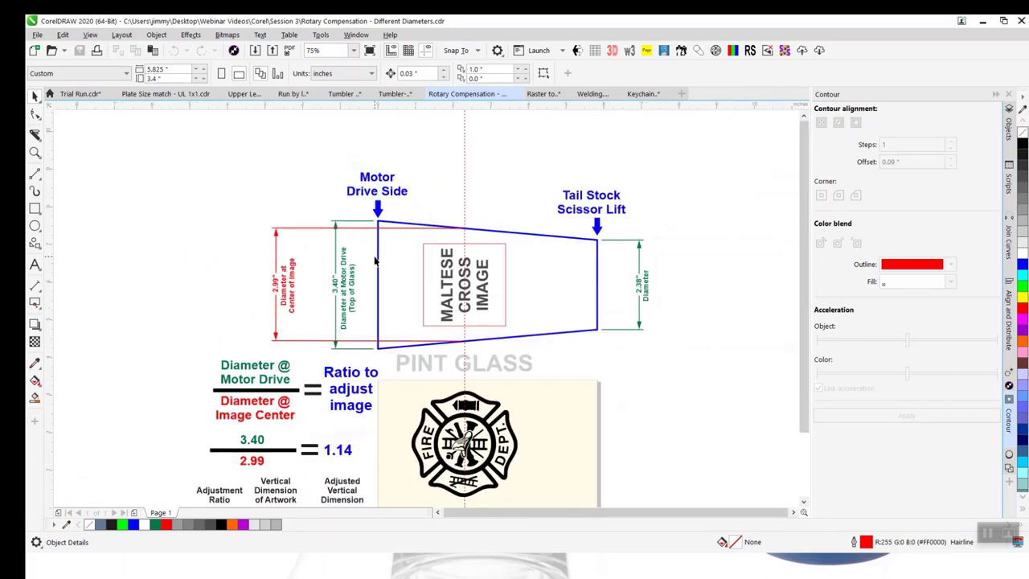
click(35, 153)
drag(287, 151, 465, 366)
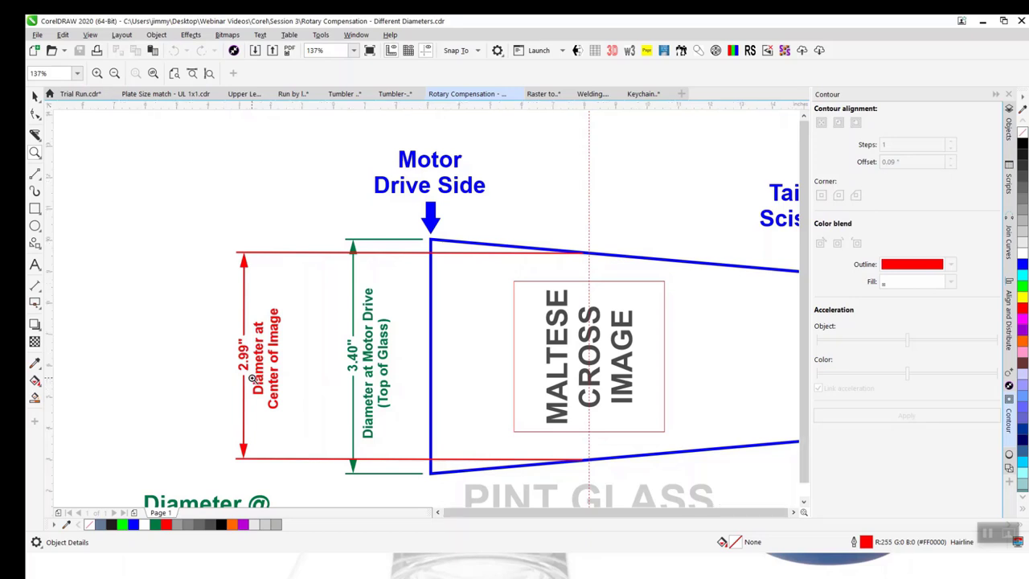
- Examine the formulas below the pint glass diagram for the adjustment ratio and the artwork's adjusted vertical dimension
scroll(251, 378, down, 2)
click(244, 455)
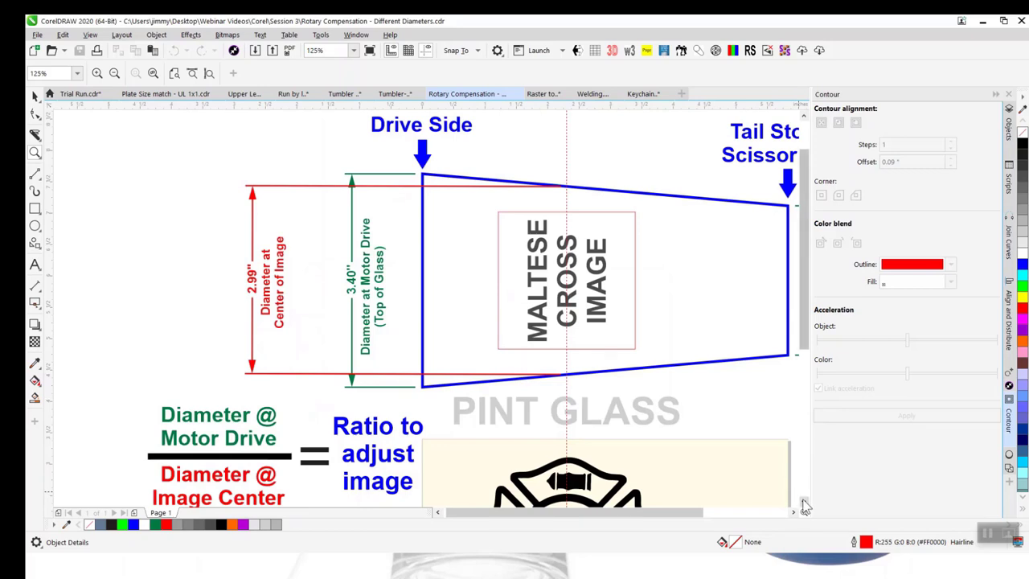
scroll(804, 500, down, 2)
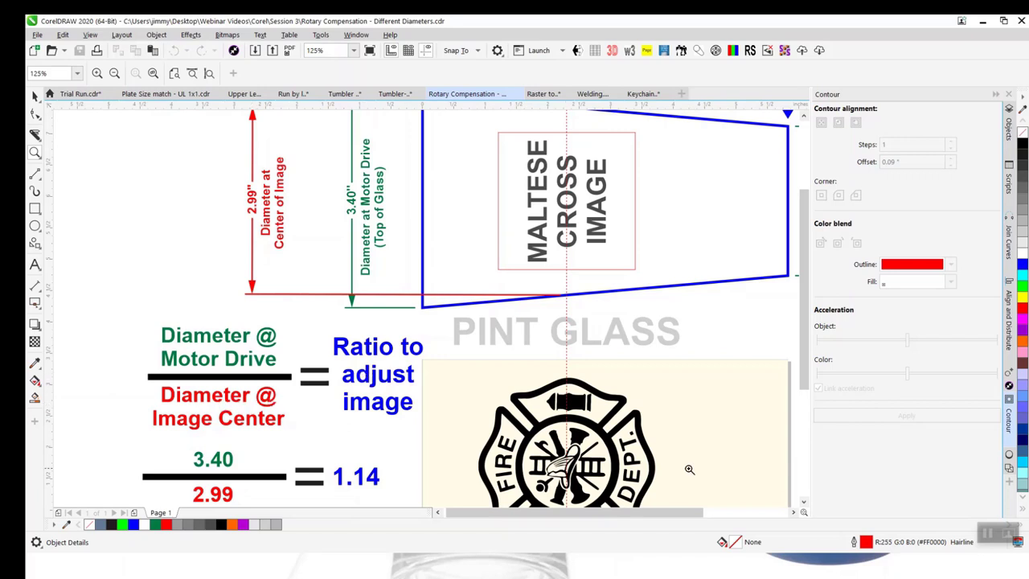
click(803, 500)
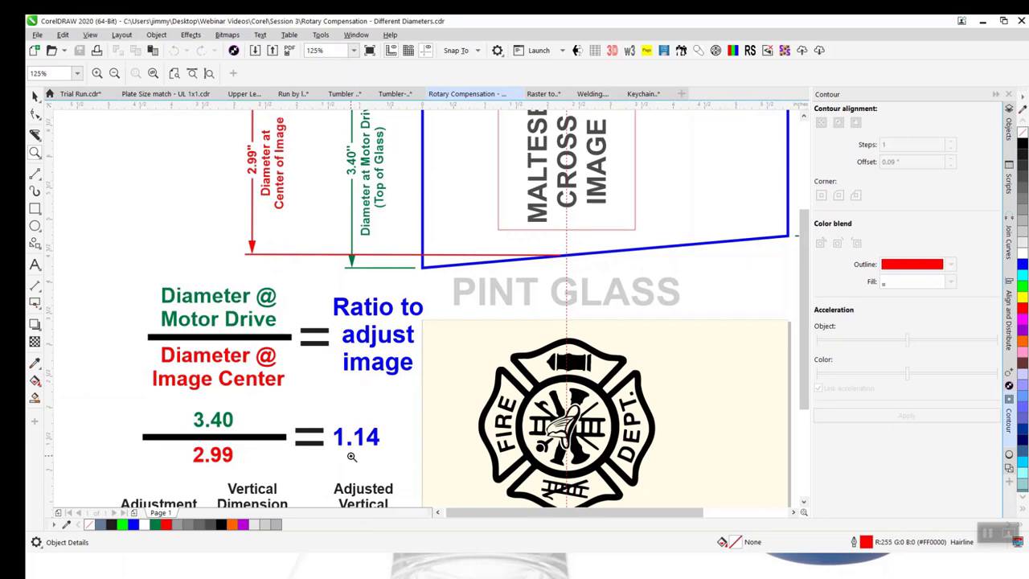
click(803, 502)
click(804, 502)
click(804, 501)
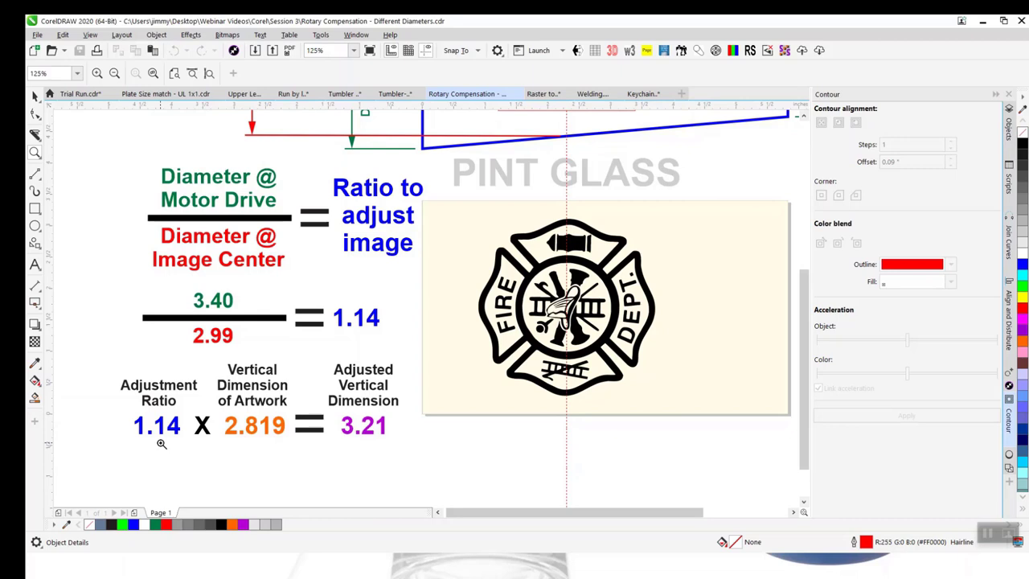
key(ctrl)
- Select the fire department Maltese cross, unlock its width-to-height ratio and set only its height to 3.21 inches
click(35, 97)
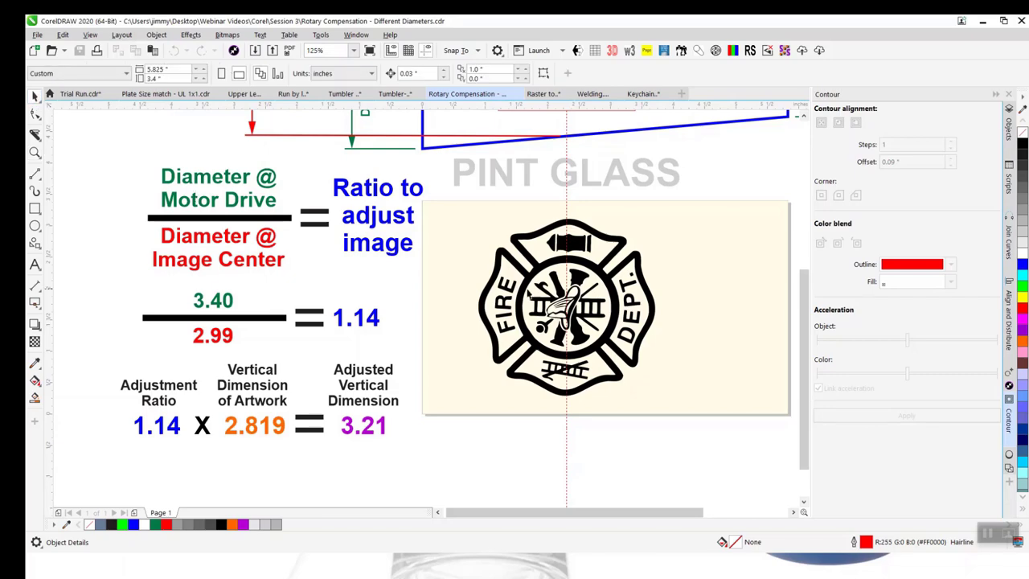
click(521, 291)
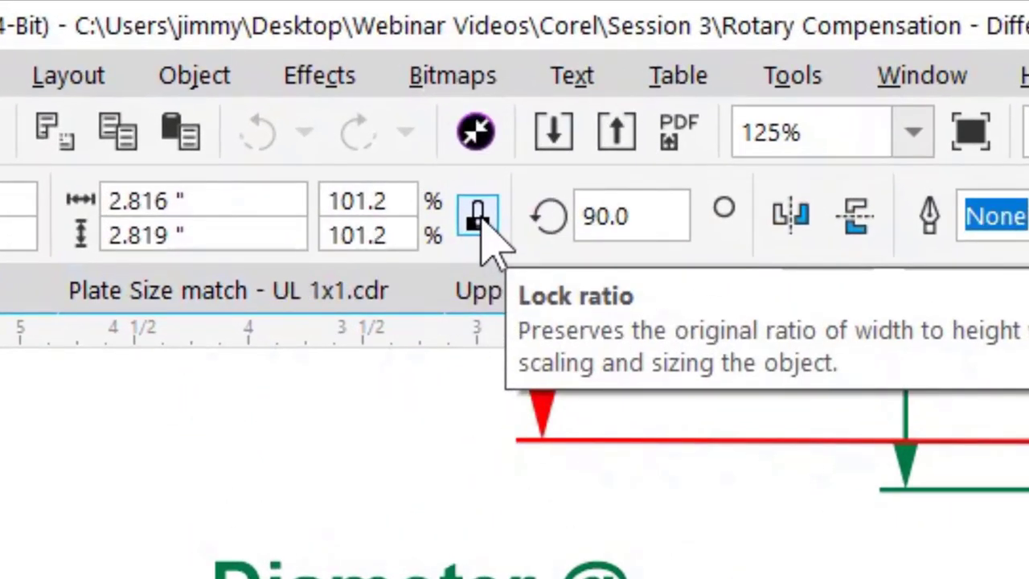
click(482, 229)
click(202, 229)
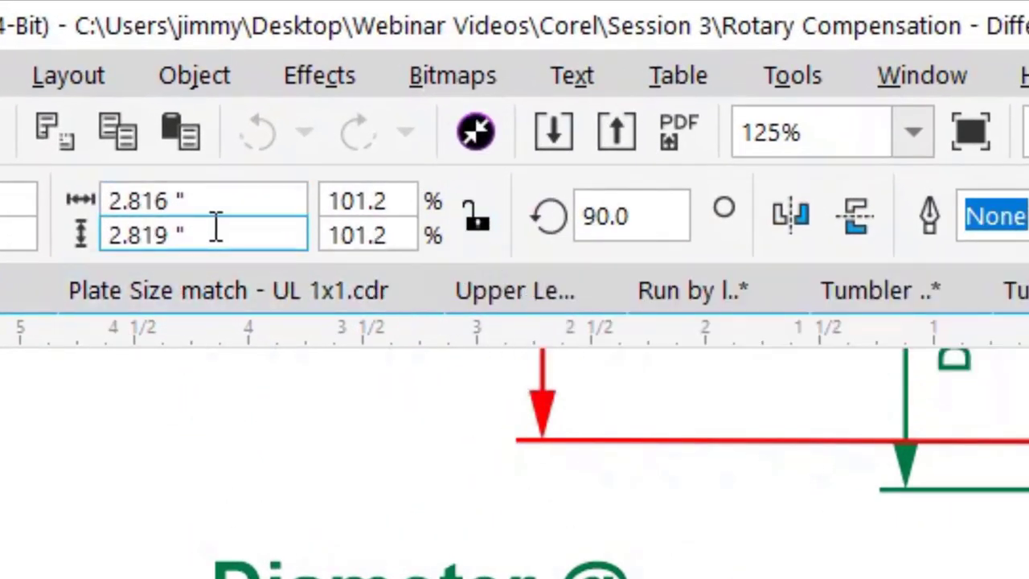
key(ctrl+a)
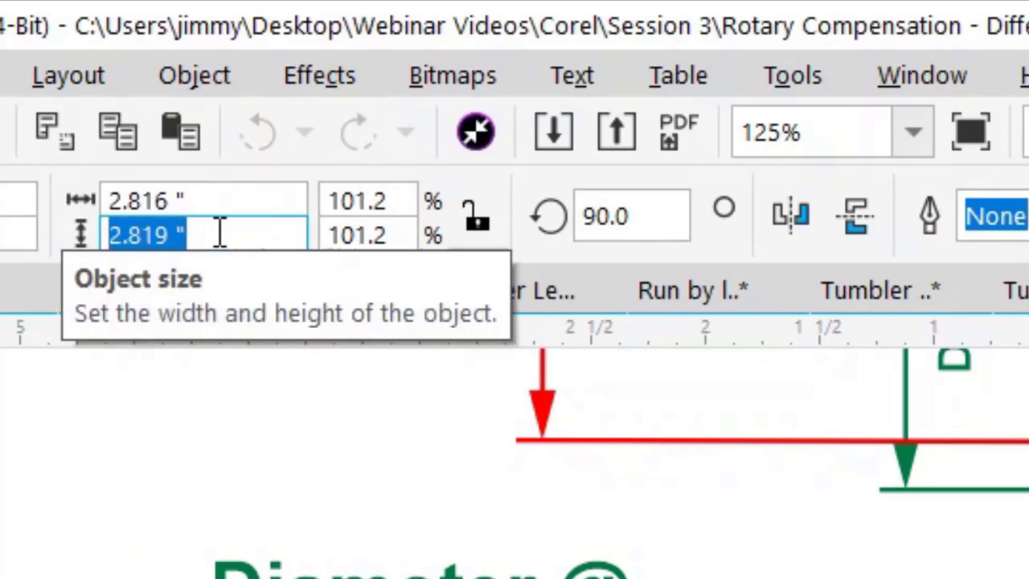
text(3.21)
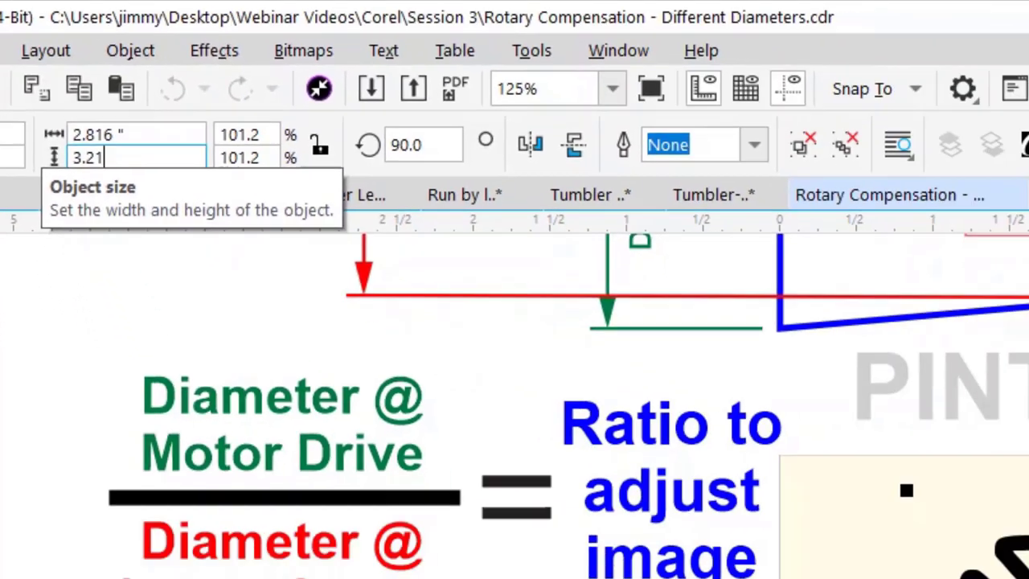
key(Return)
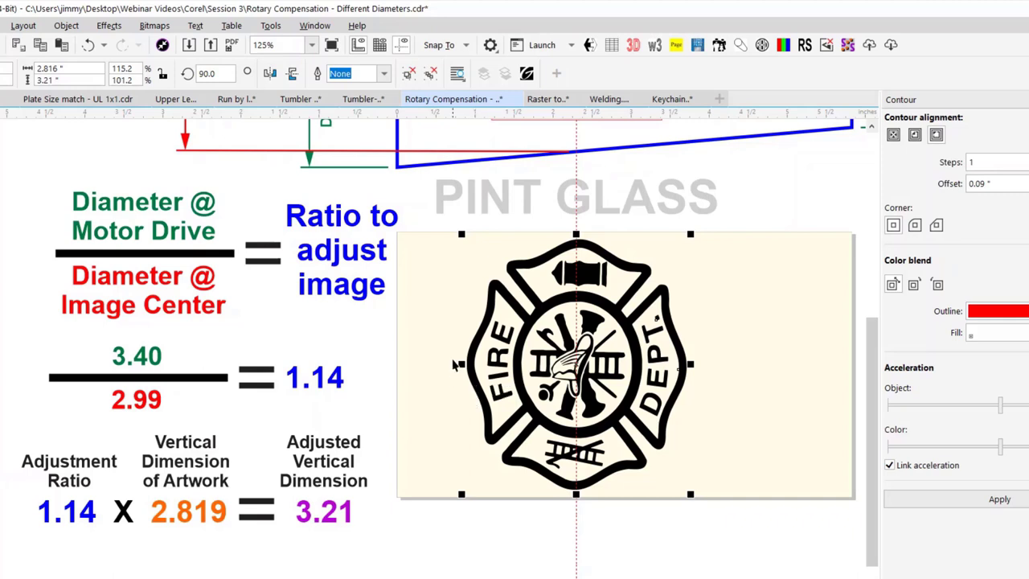
- Switch to the Raster to Vector document and move the bobcat bitmap onto the upper part of the page
click(549, 100)
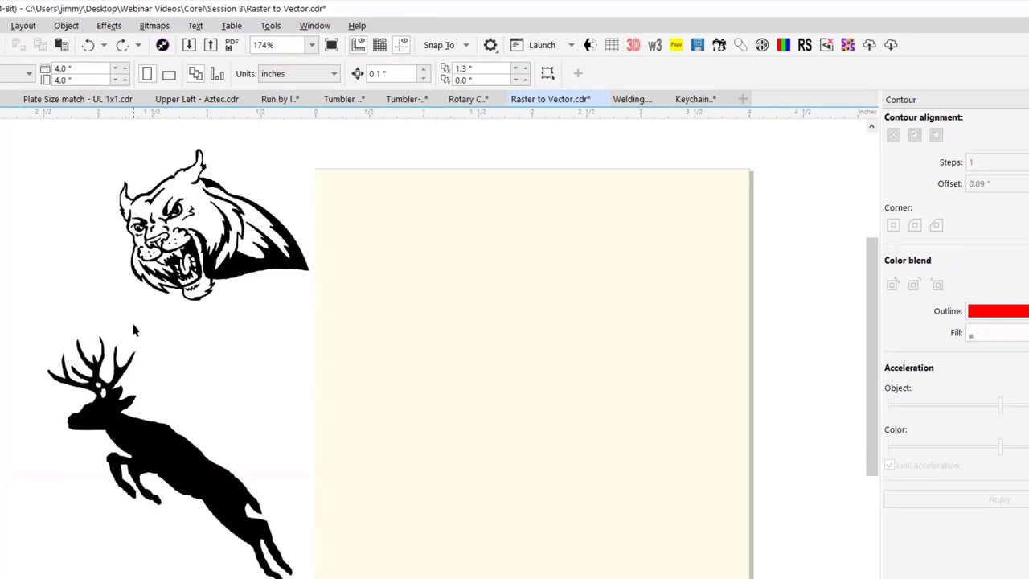
click(231, 268)
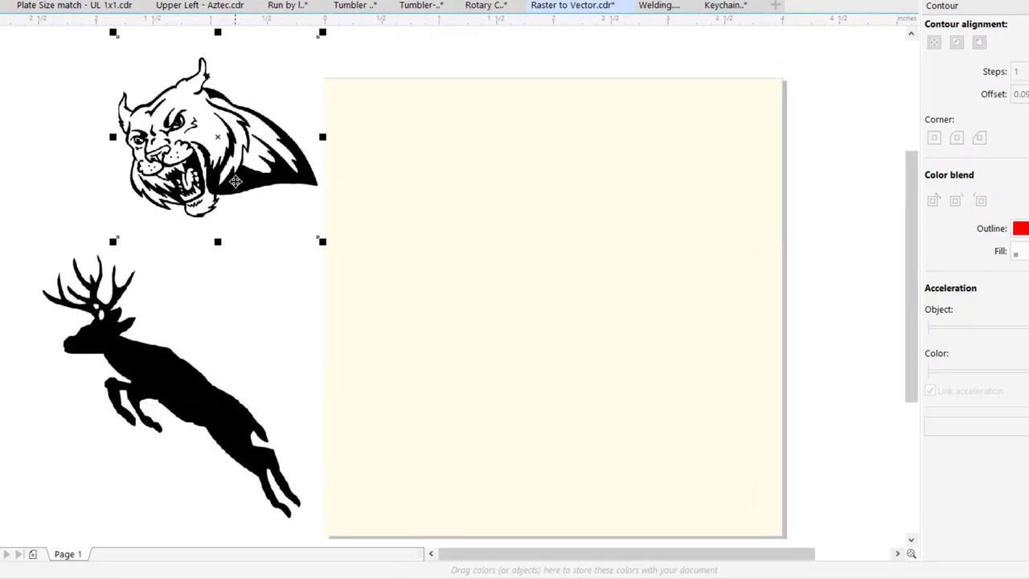
drag(316, 191, 519, 257)
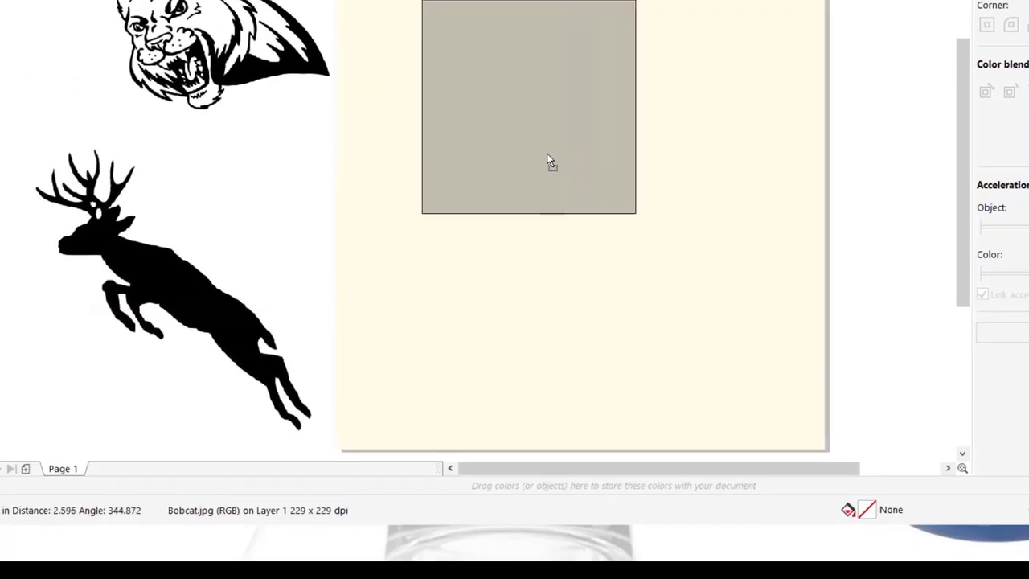
drag(546, 155, 547, 156)
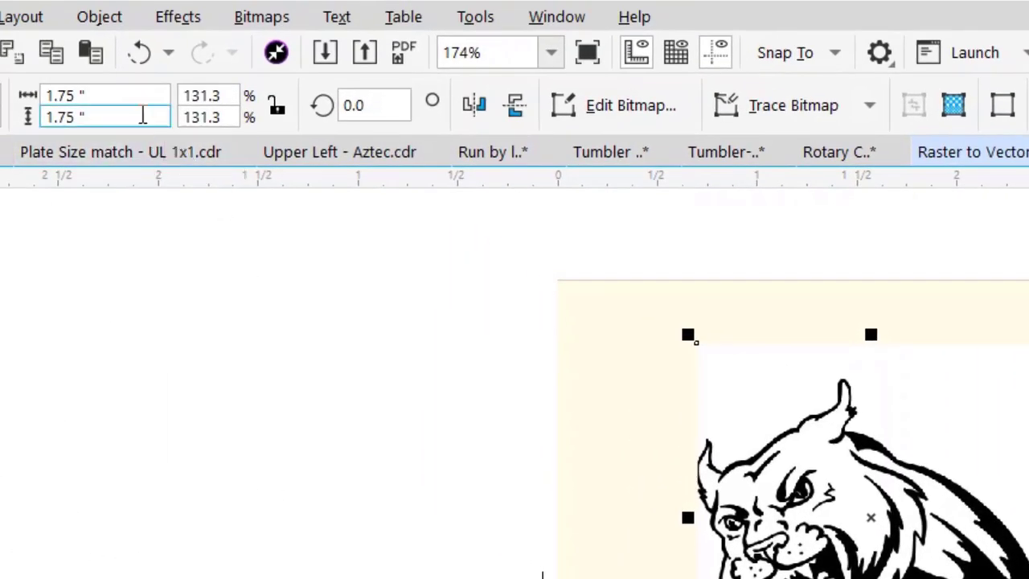
- Lock the bobcat bitmap's width-to-height ratio and set its width to 2.5 inches
click(277, 106)
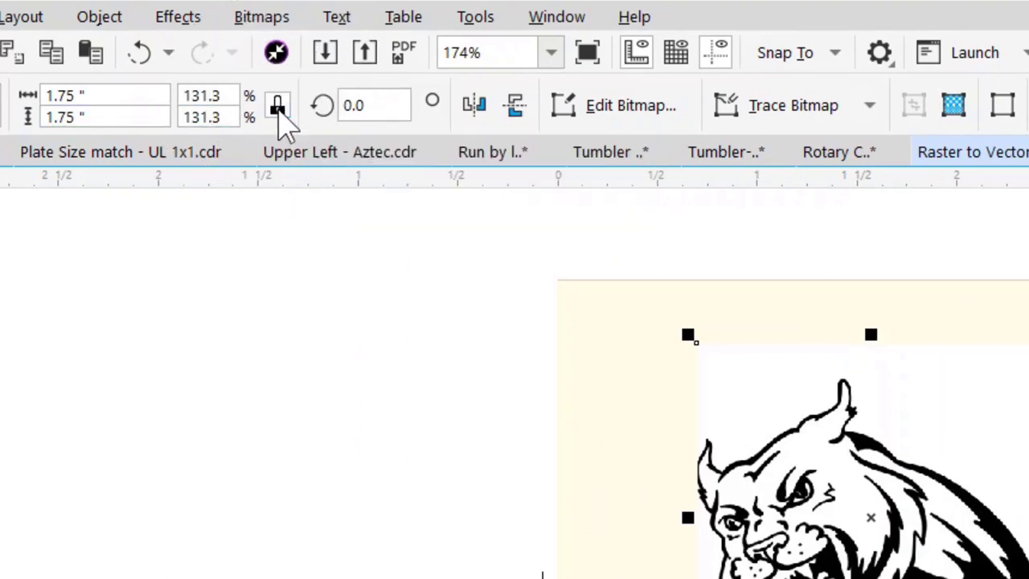
triple_click(110, 95)
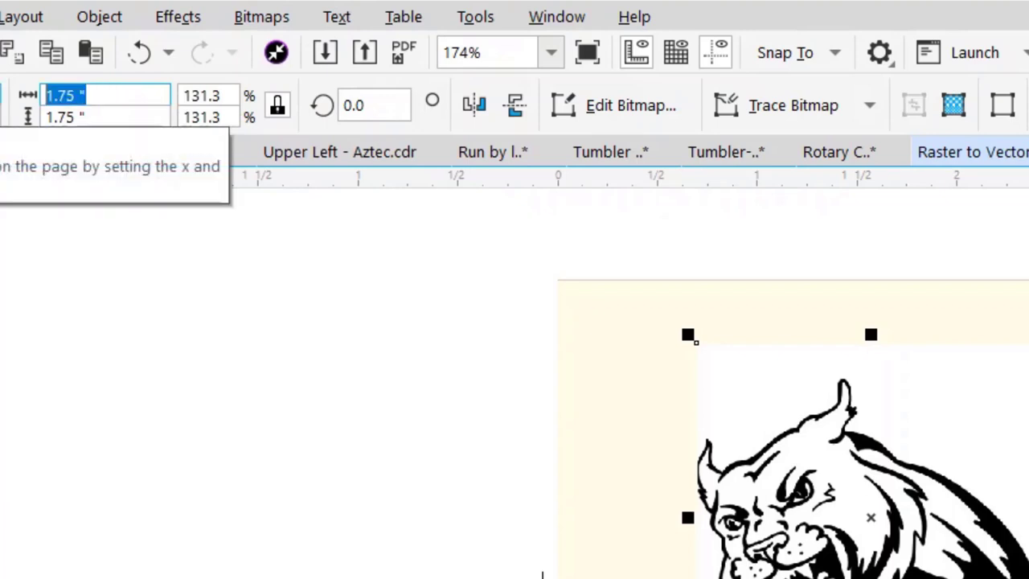
text(2.5)
key(Return)
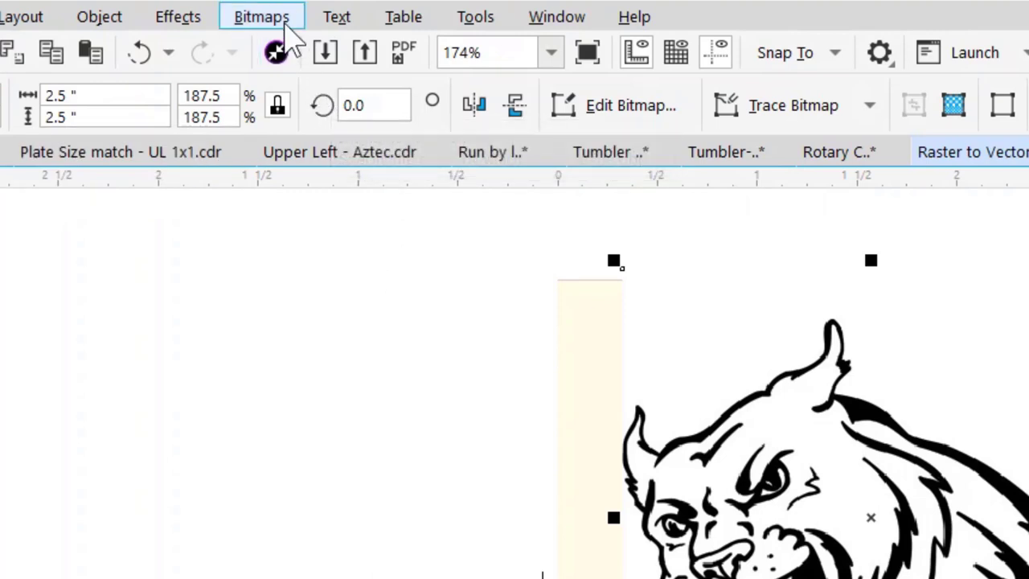
- Resample the bobcat bitmap to 300 dpi horizontally and vertically, keeping its 2.5 inch size and the Bicubic mode
click(287, 40)
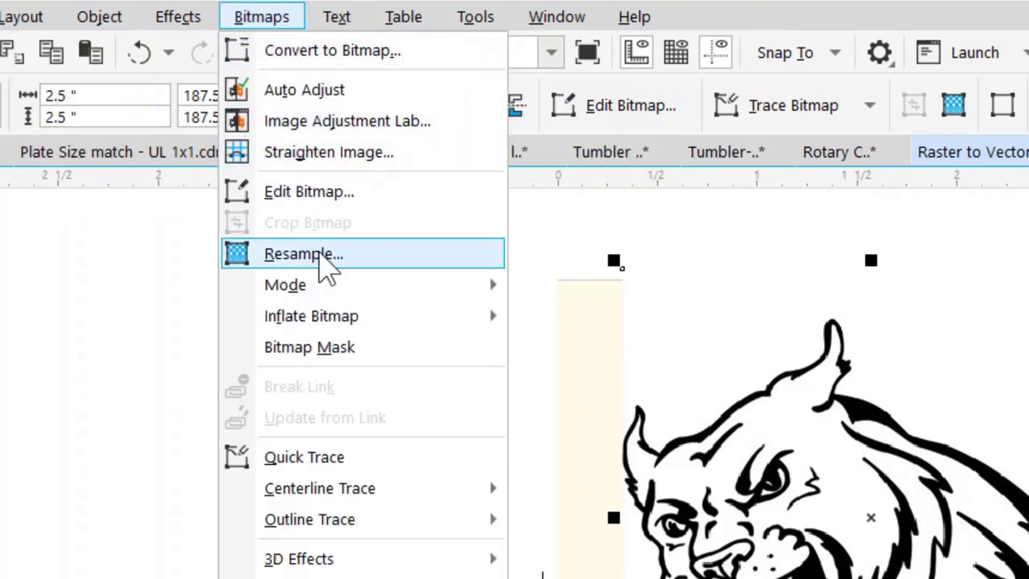
click(374, 269)
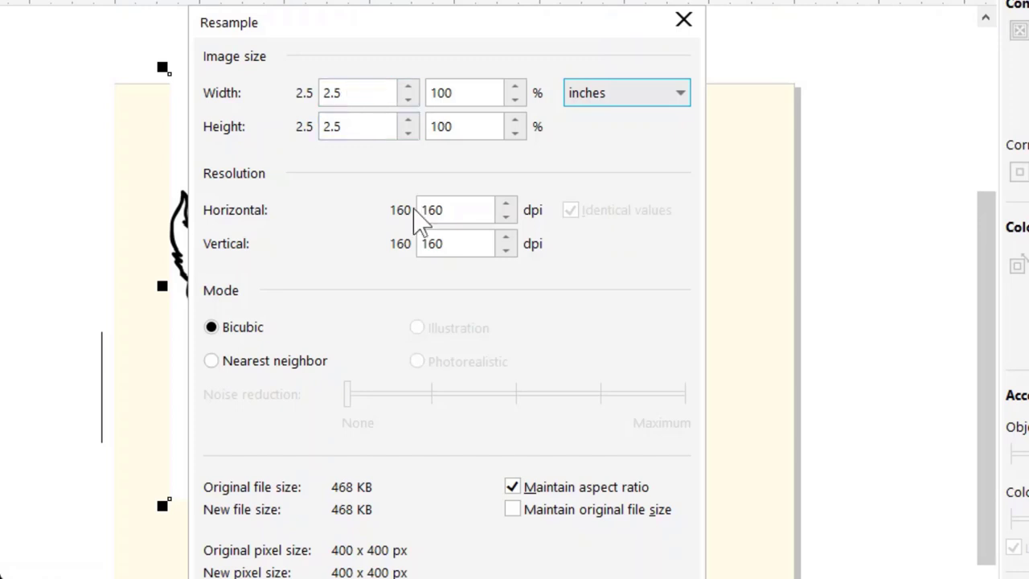
click(450, 212)
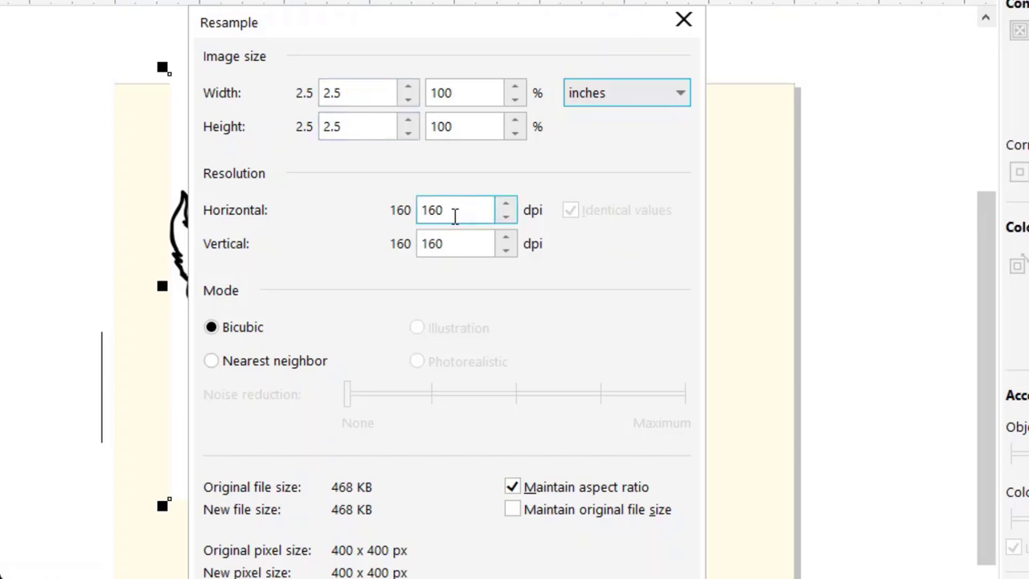
drag(455, 210, 403, 210)
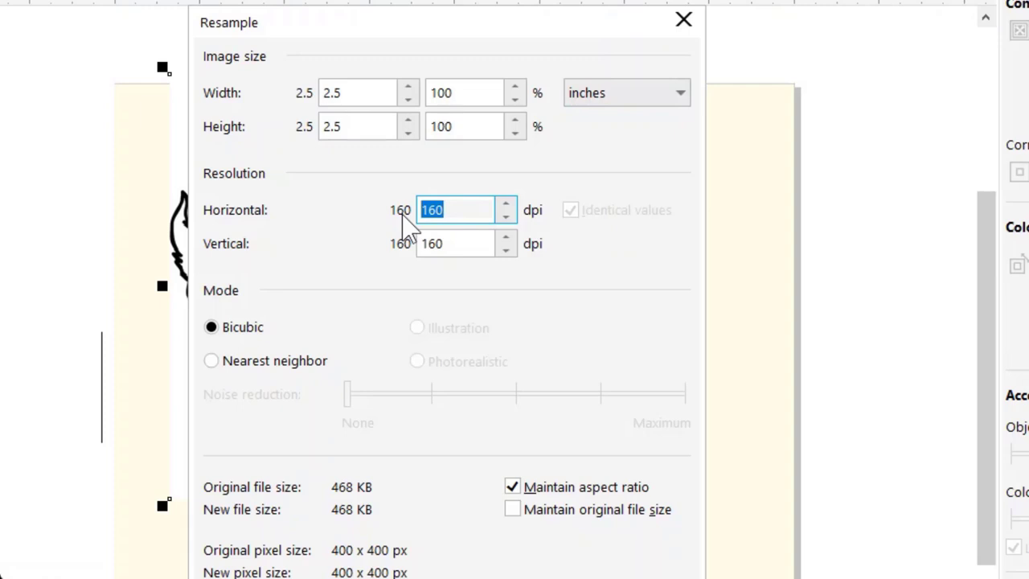
text(300)
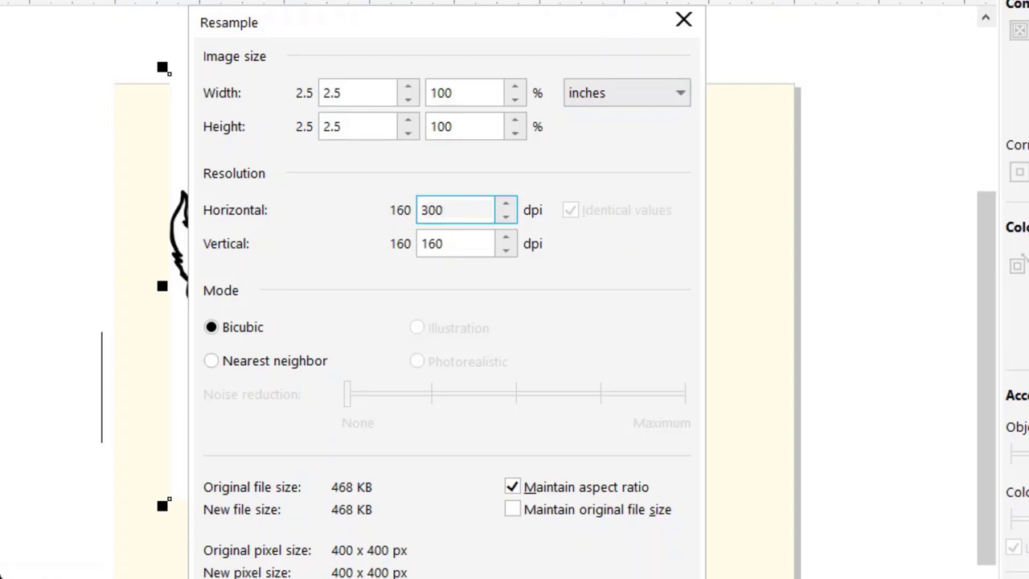
key(Tab)
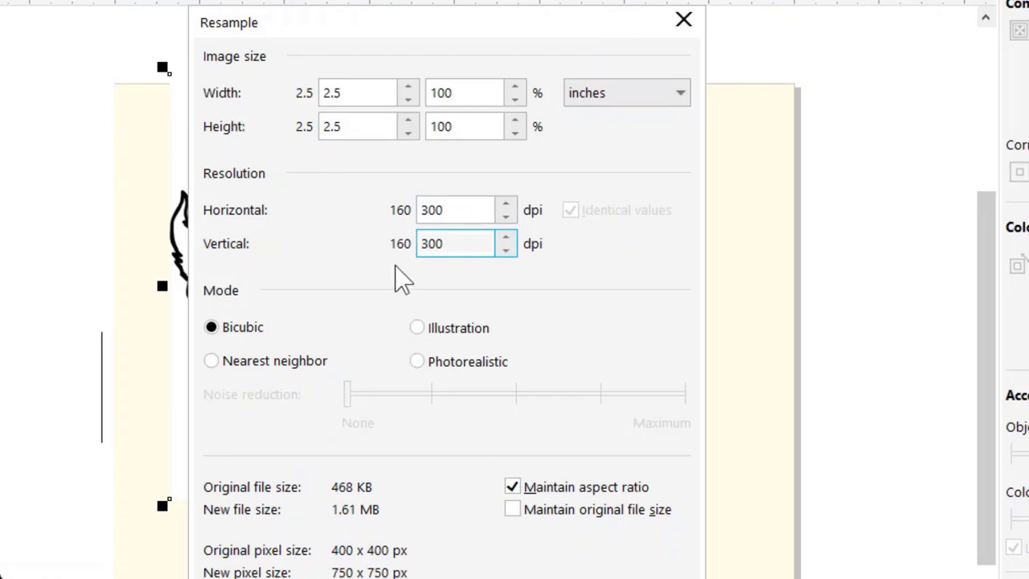
click(344, 115)
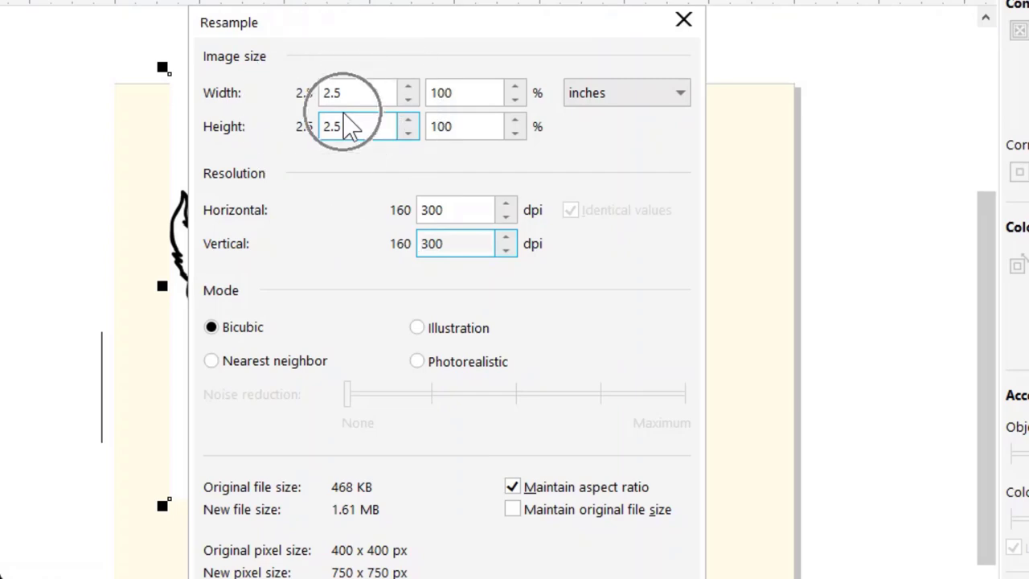
click(443, 244)
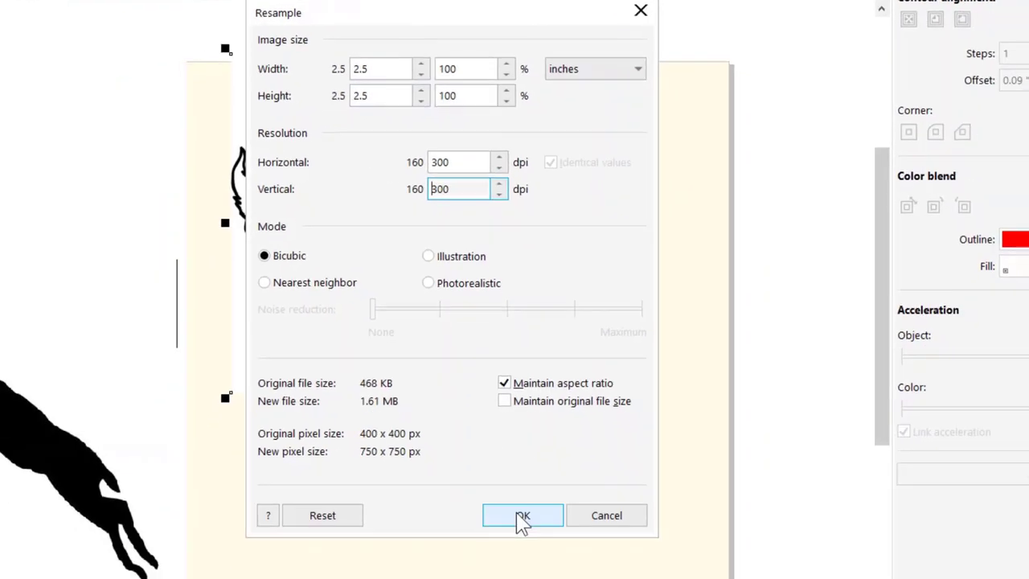
click(522, 517)
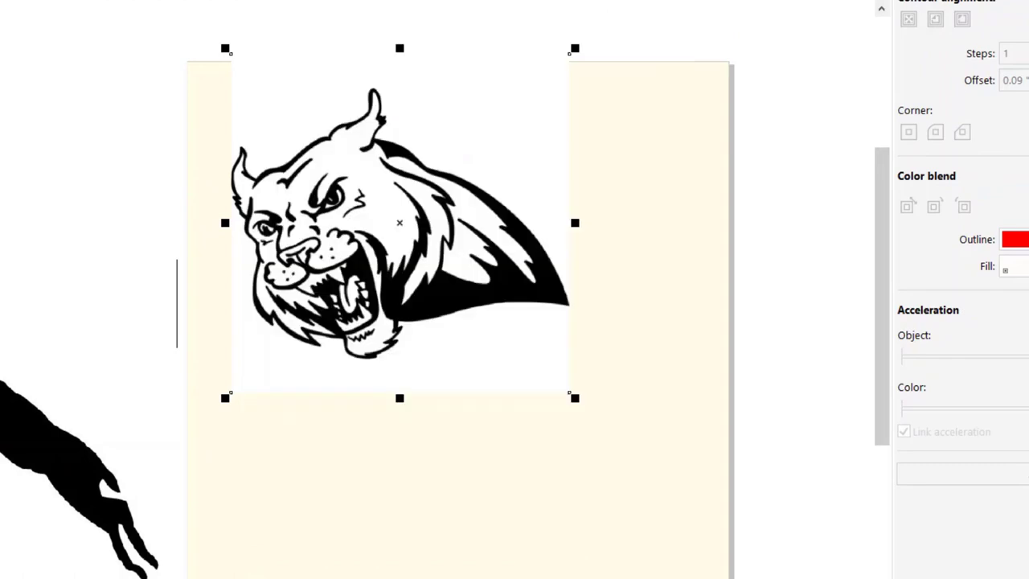
- Convert the bobcat bitmap to 1-bit black and white using the Line Art method with a threshold of 128
click(314, 46)
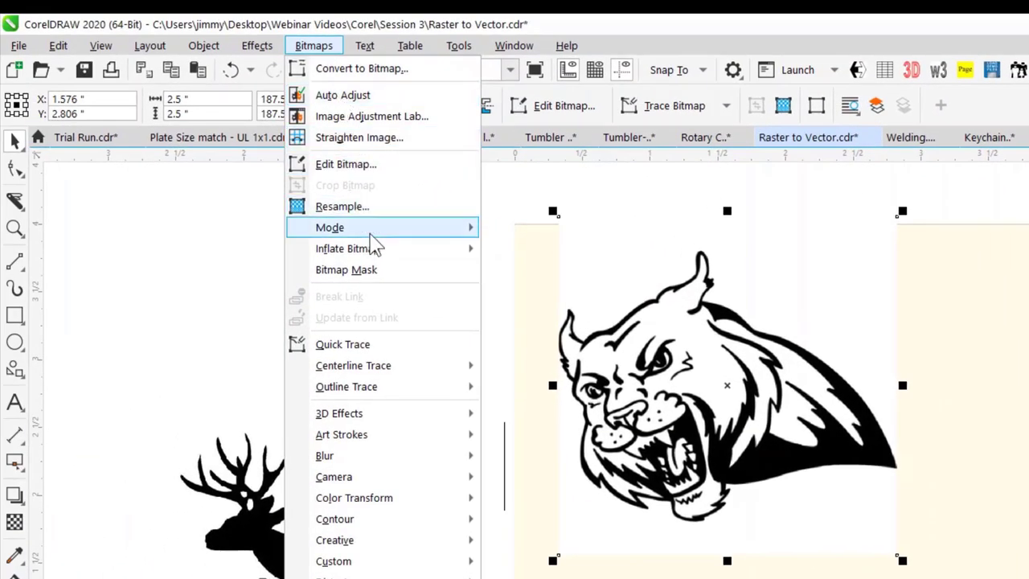
mouse_move(374, 233)
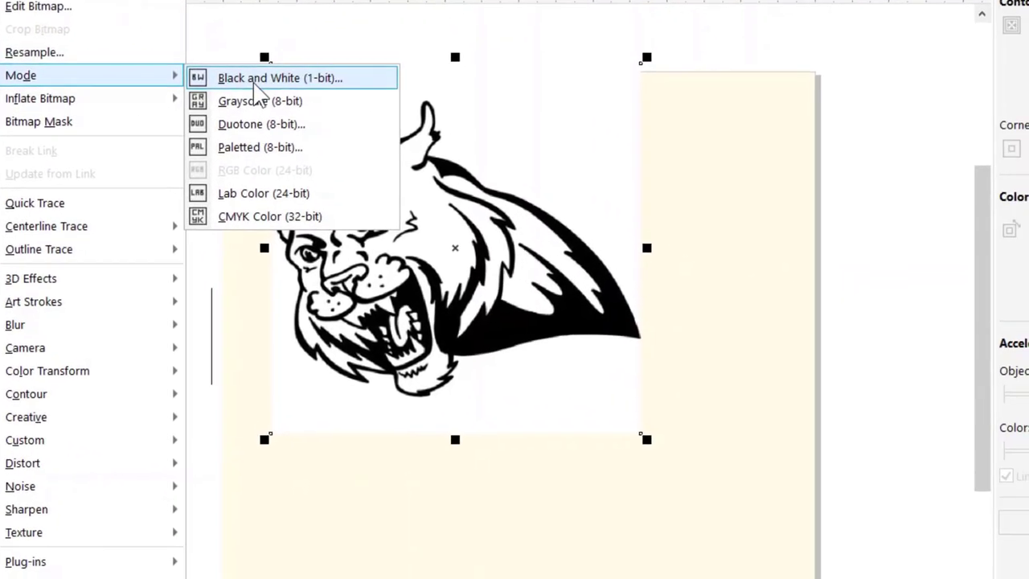
click(544, 232)
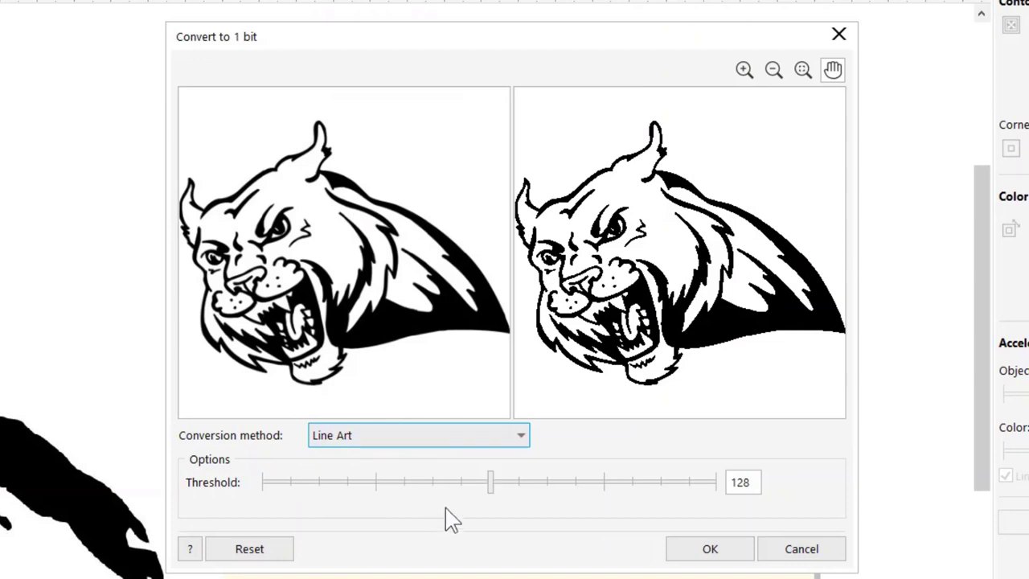
click(491, 489)
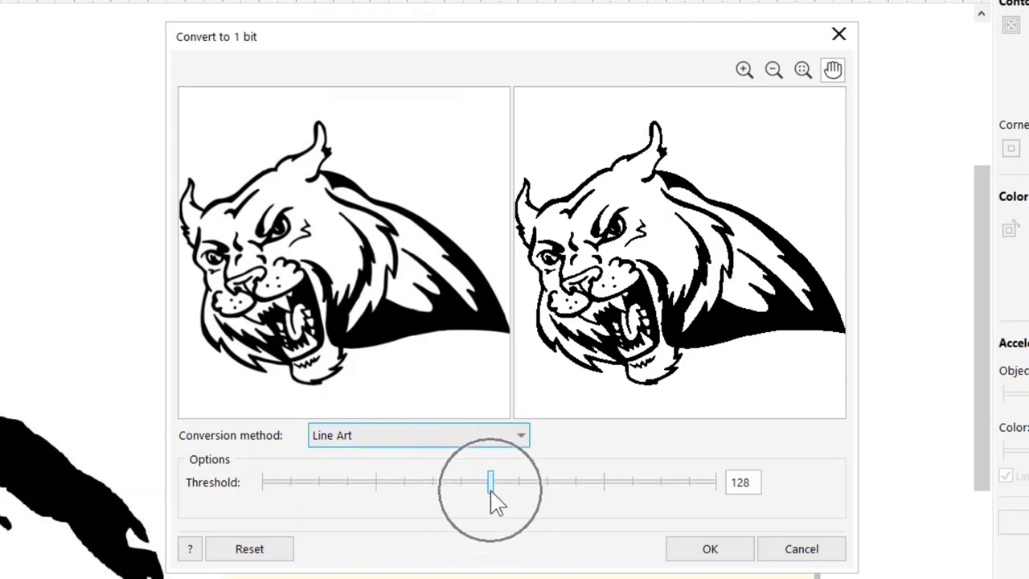
click(491, 490)
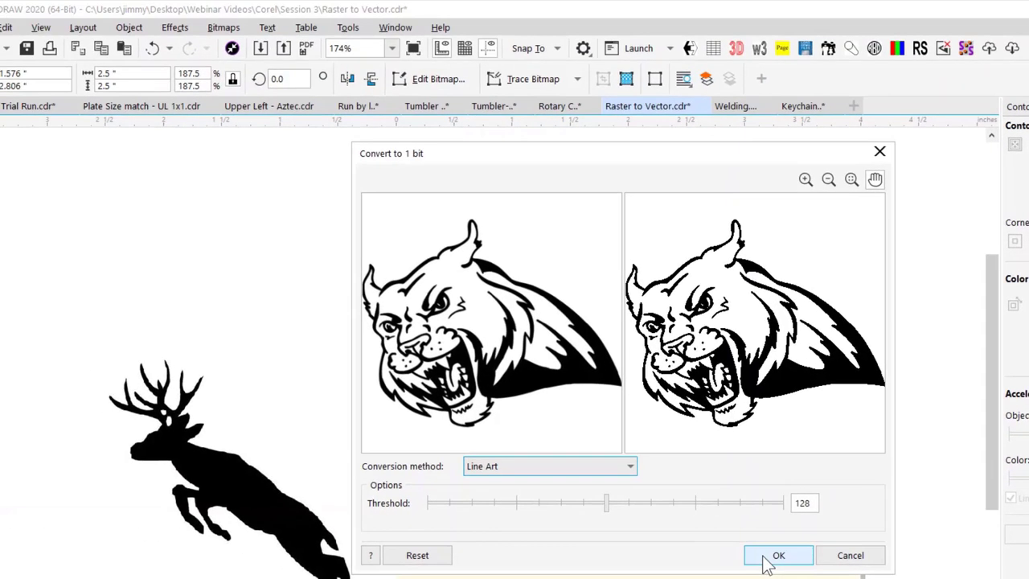
click(692, 554)
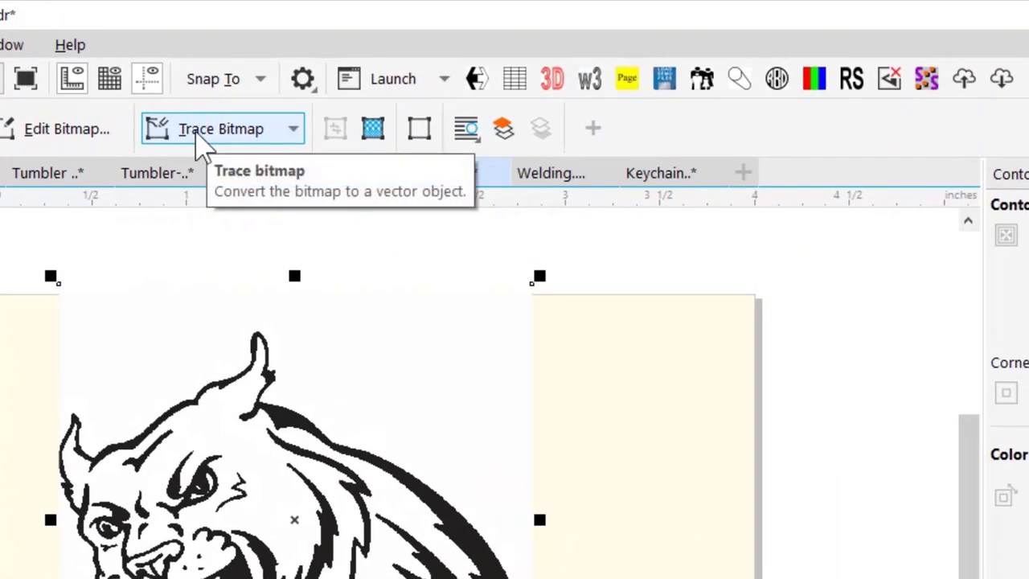
- Outline-trace the bobcat bitmap as Clipart, automatically removing the color from the entire image and deleting the original bitmap
click(197, 133)
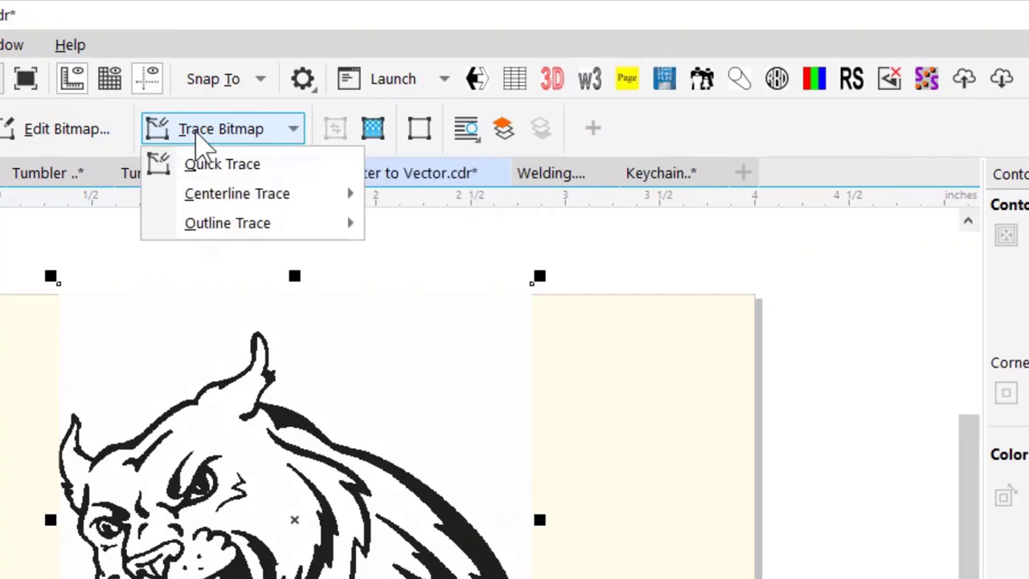
mouse_move(257, 228)
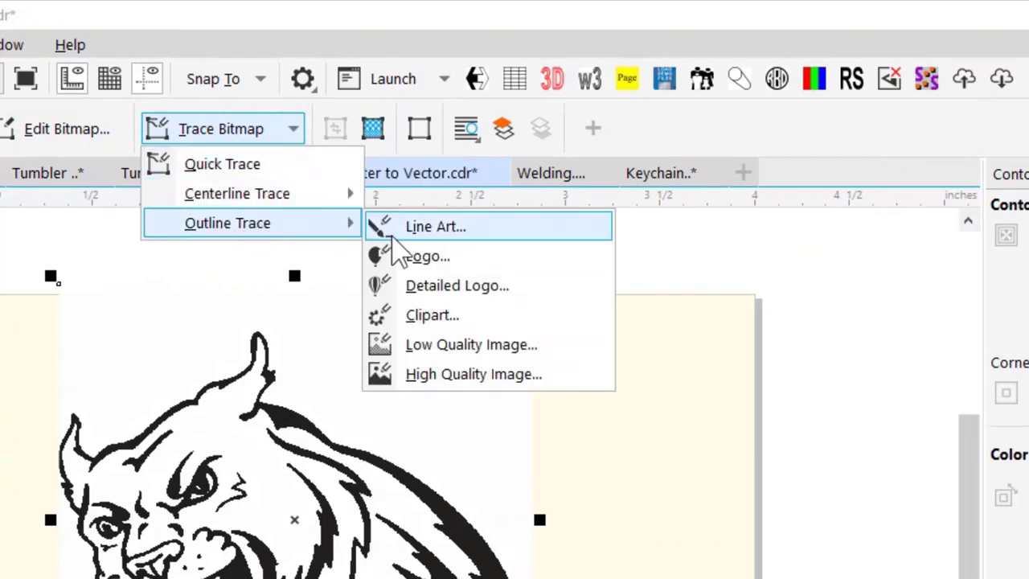
click(473, 328)
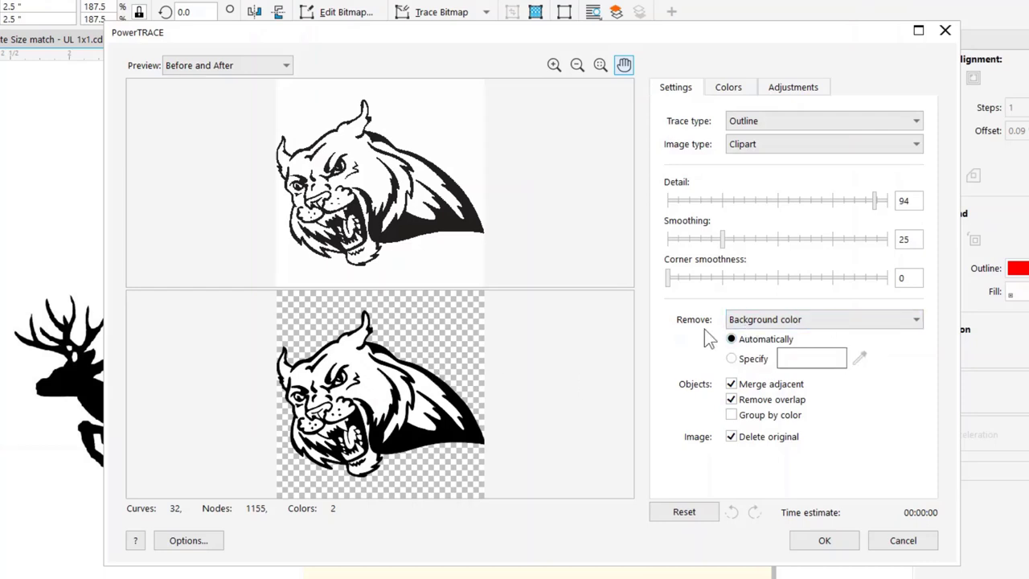
click(914, 321)
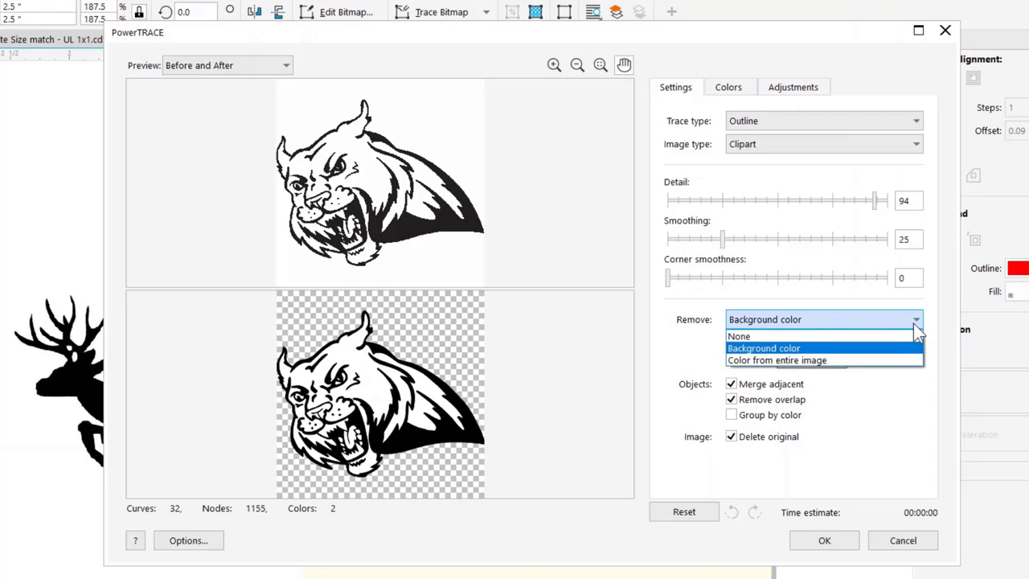
click(848, 361)
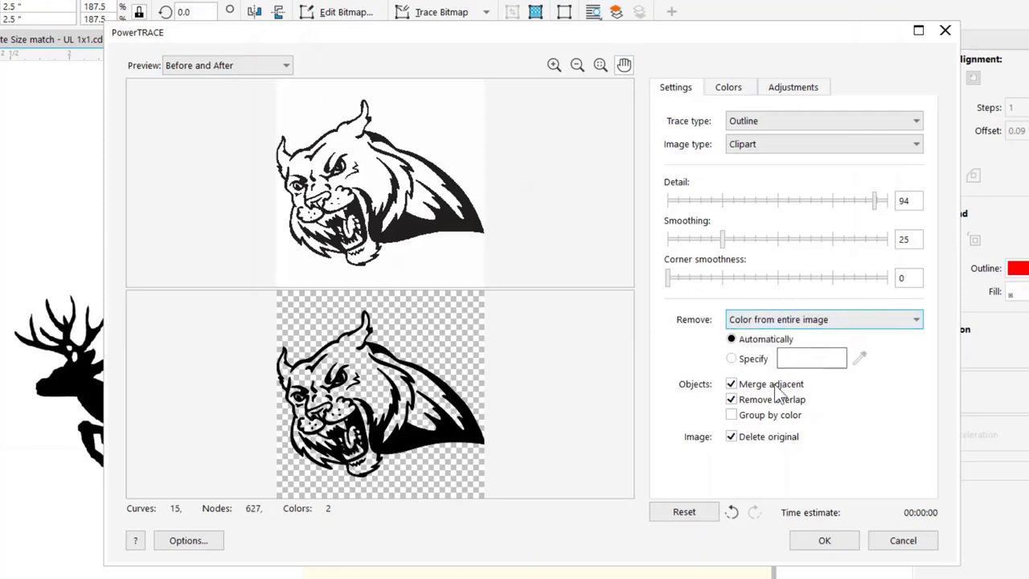
click(733, 436)
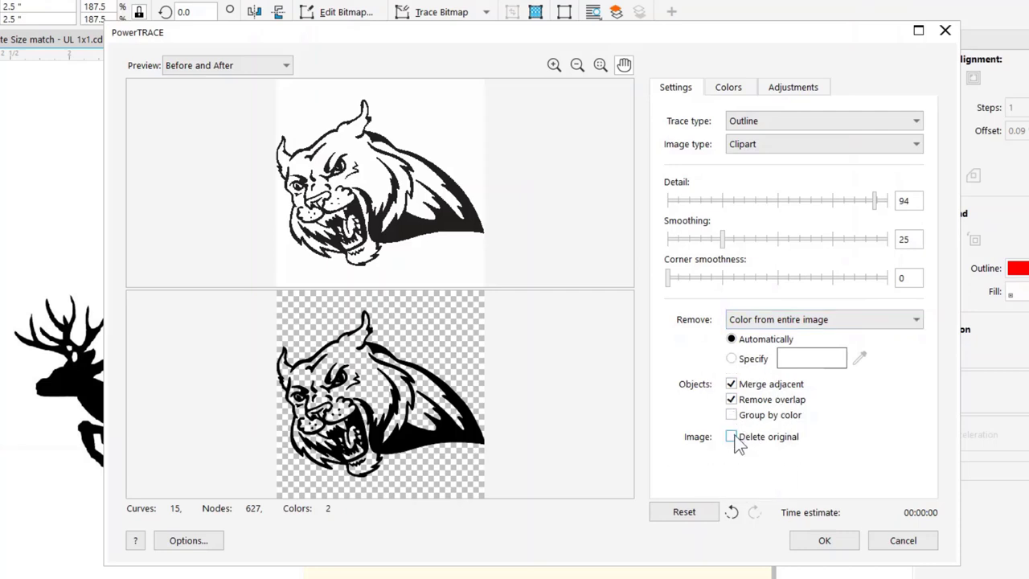
click(741, 442)
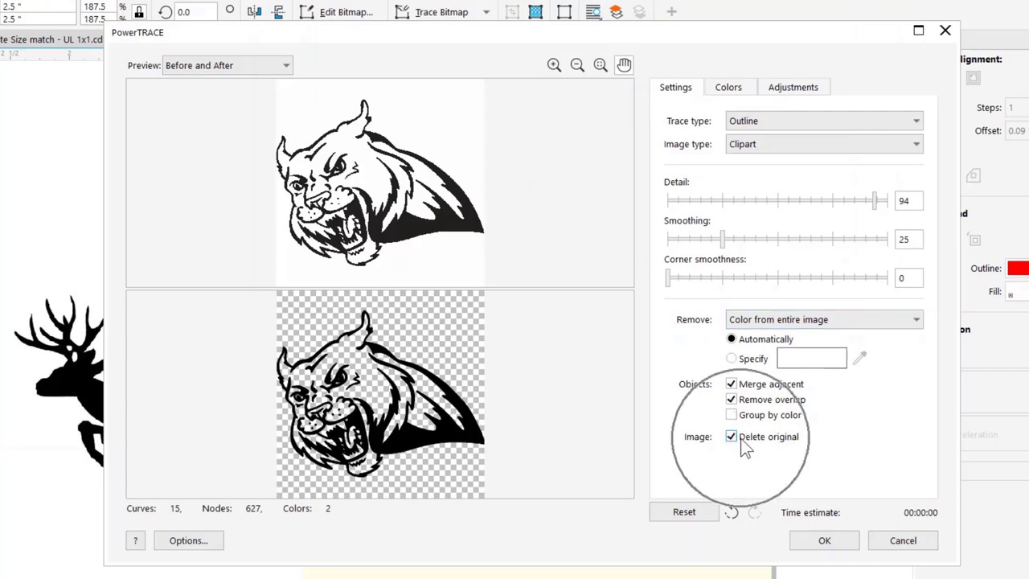
click(744, 447)
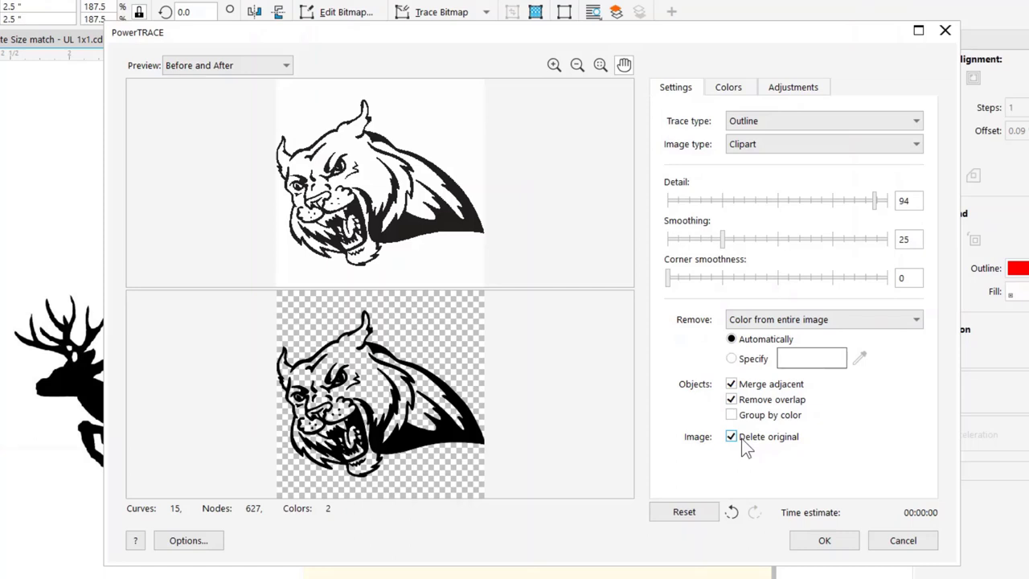
click(823, 542)
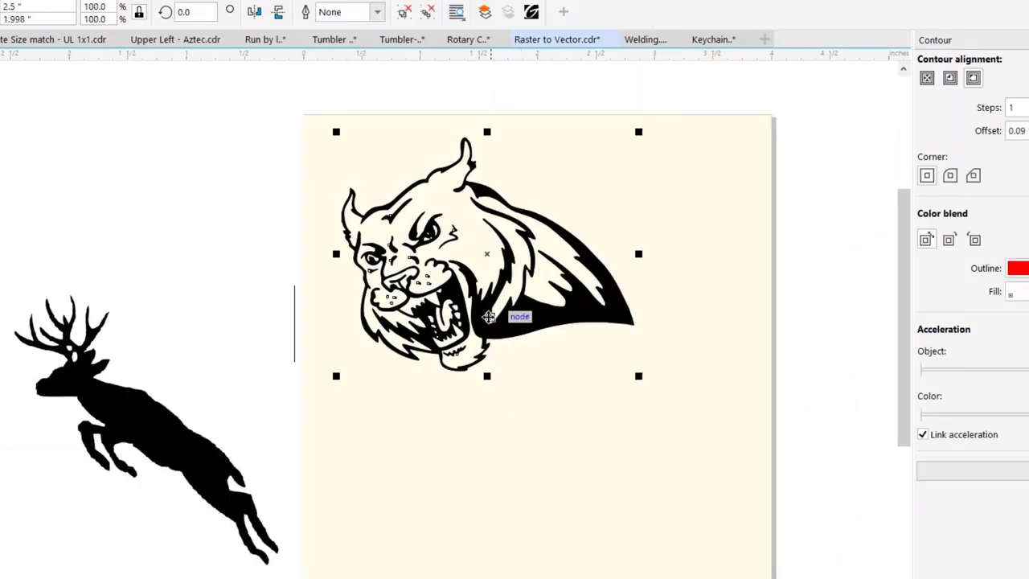
- Recolor the traced bobcat as an unfilled blue outline, followed by a light gray fill with no outline
scroll(450, 288, up, 6)
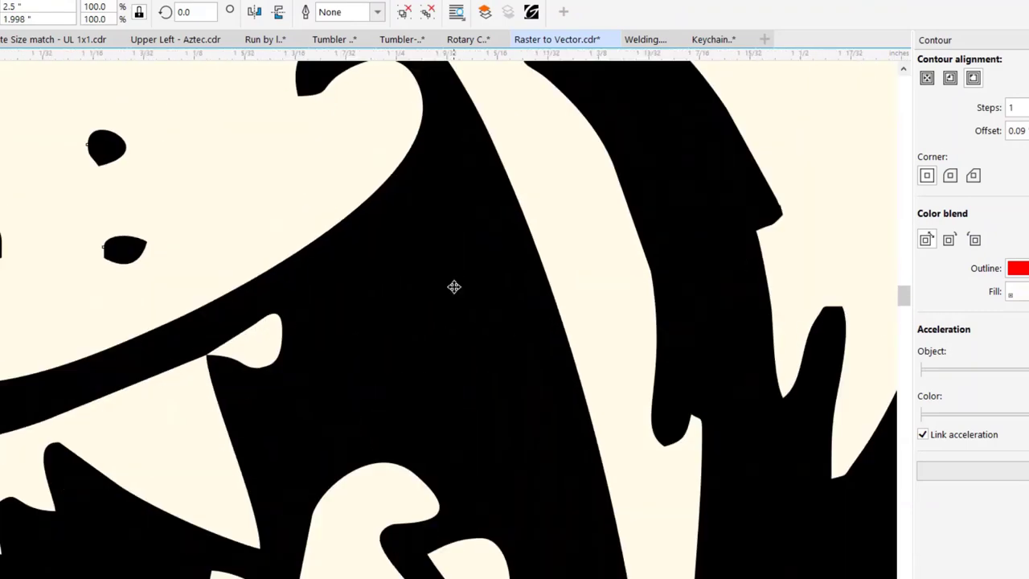
scroll(454, 286, down, 3)
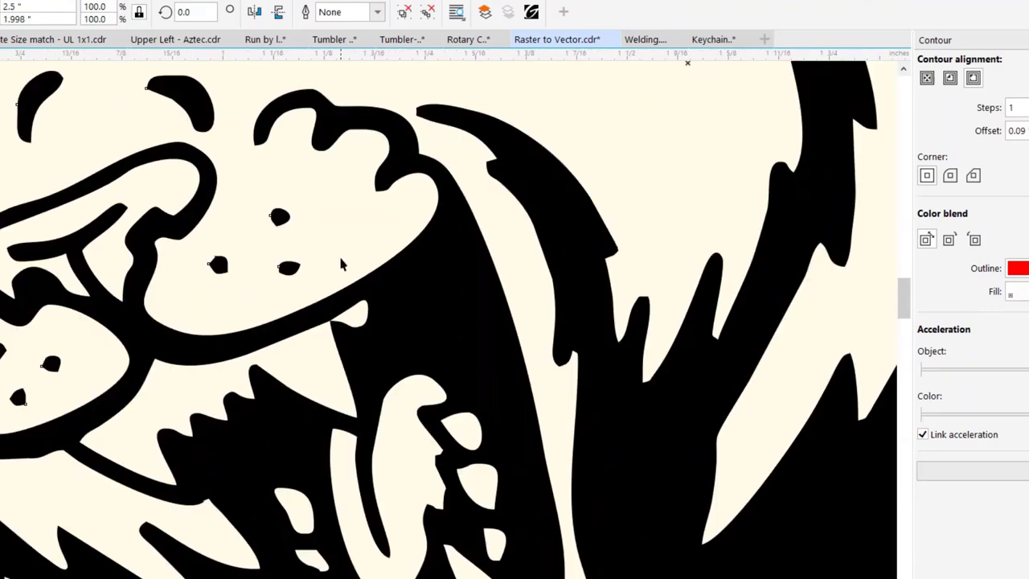
scroll(341, 265, down, 5)
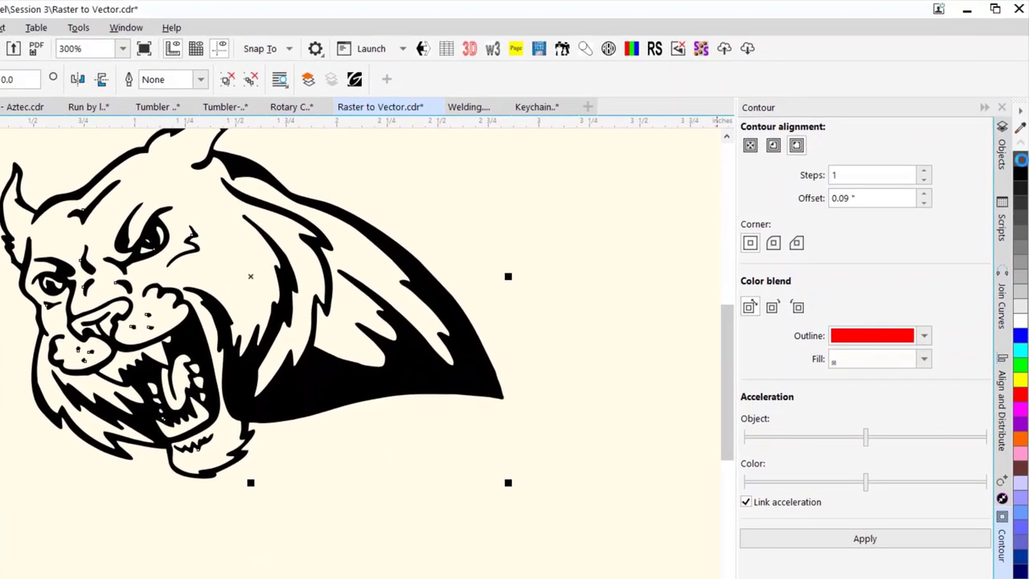
click(1028, 103)
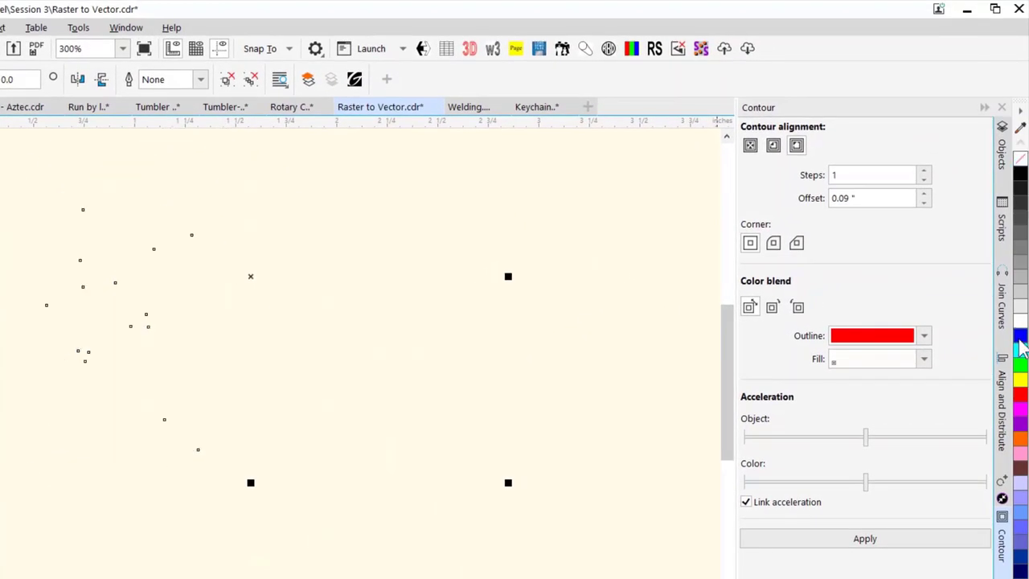
right_click(1018, 334)
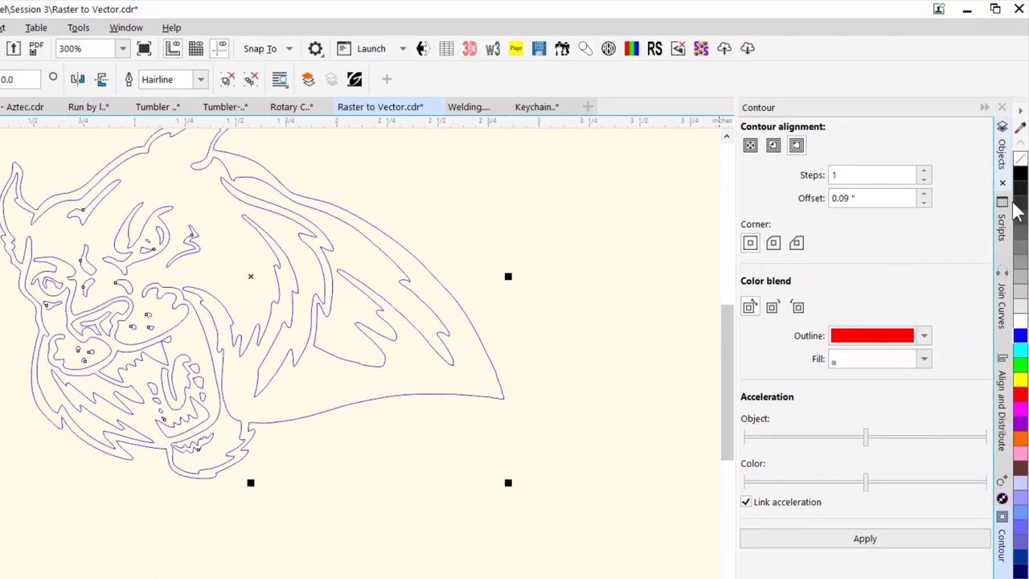
click(1019, 280)
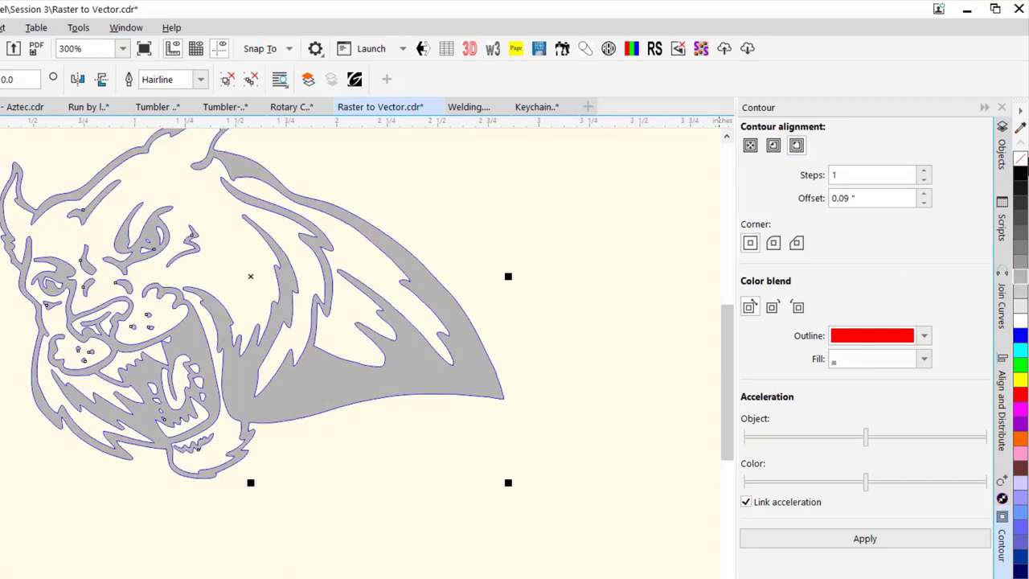
right_click(1021, 163)
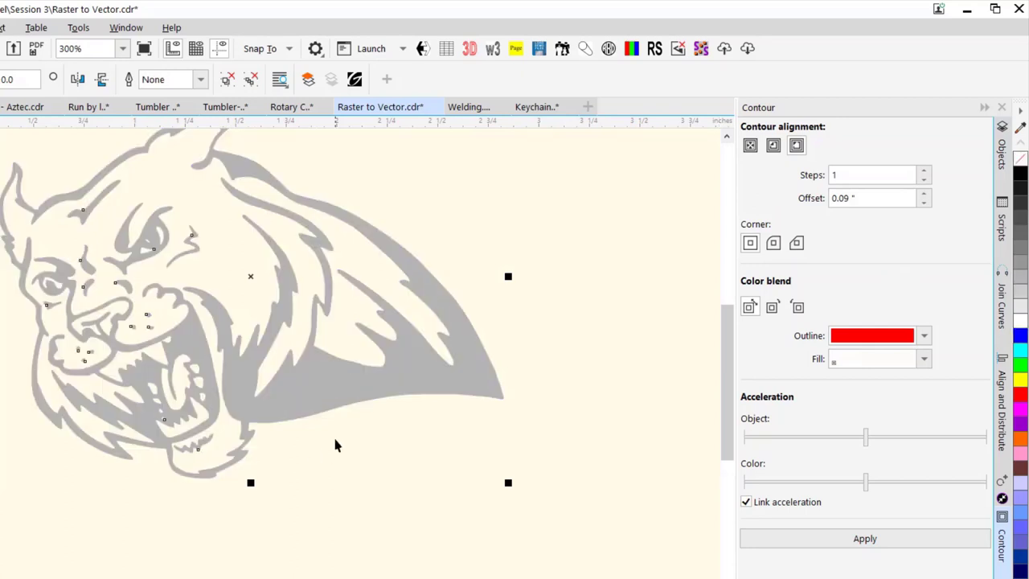
- Delete the traced bobcat and move the leaping deer bitmap onto the upper part of the page
scroll(336, 445, down, 2)
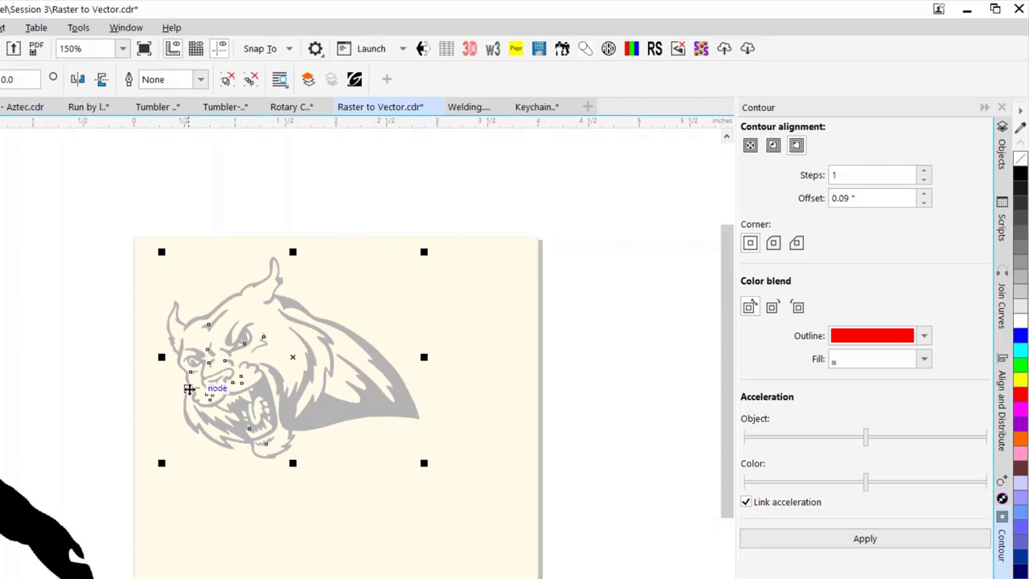
key(Delete)
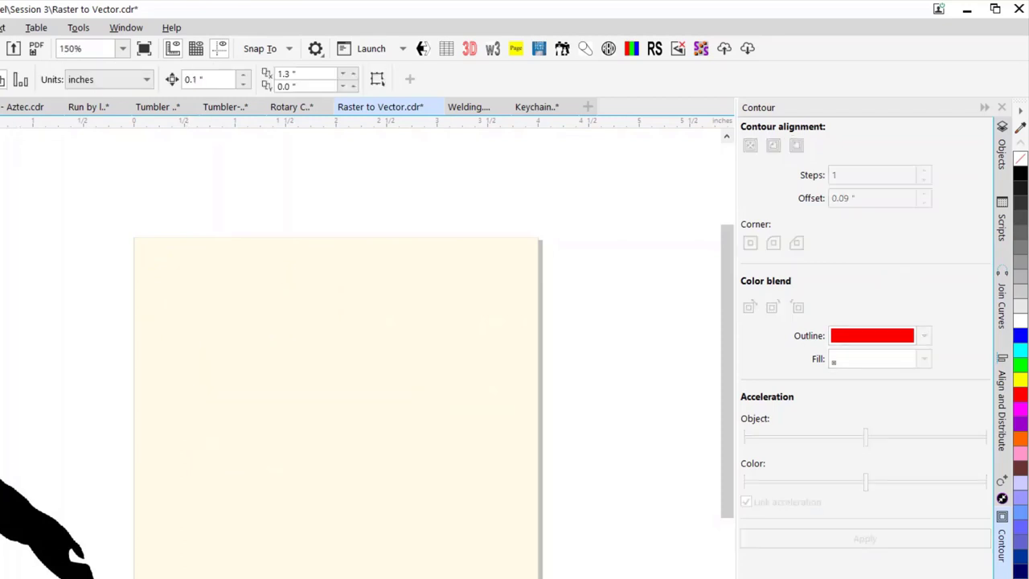
click(127, 383)
drag(127, 382, 316, 400)
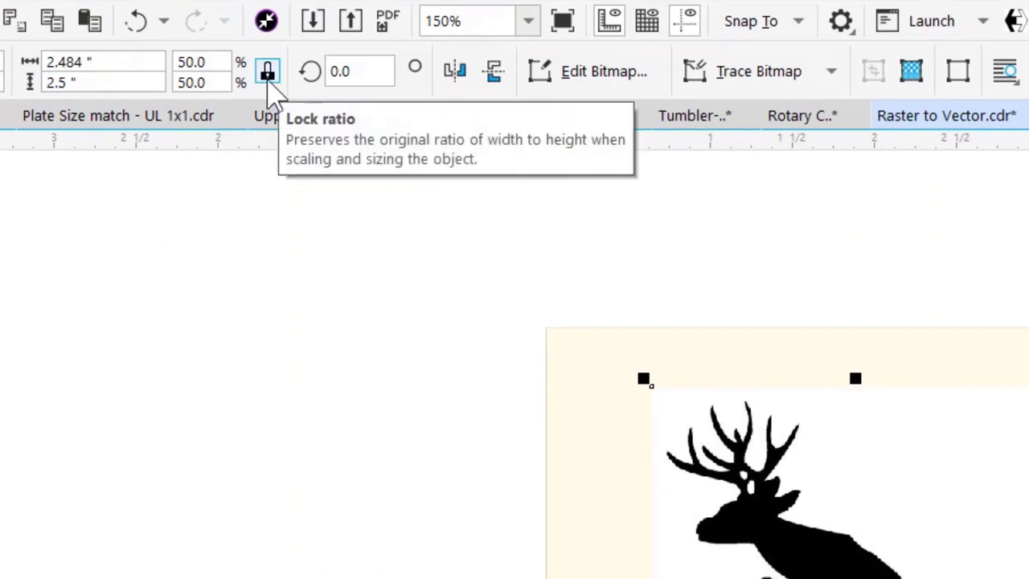
- Set the deer bitmap's height to 3 inches with its width-to-height ratio locked
click(270, 77)
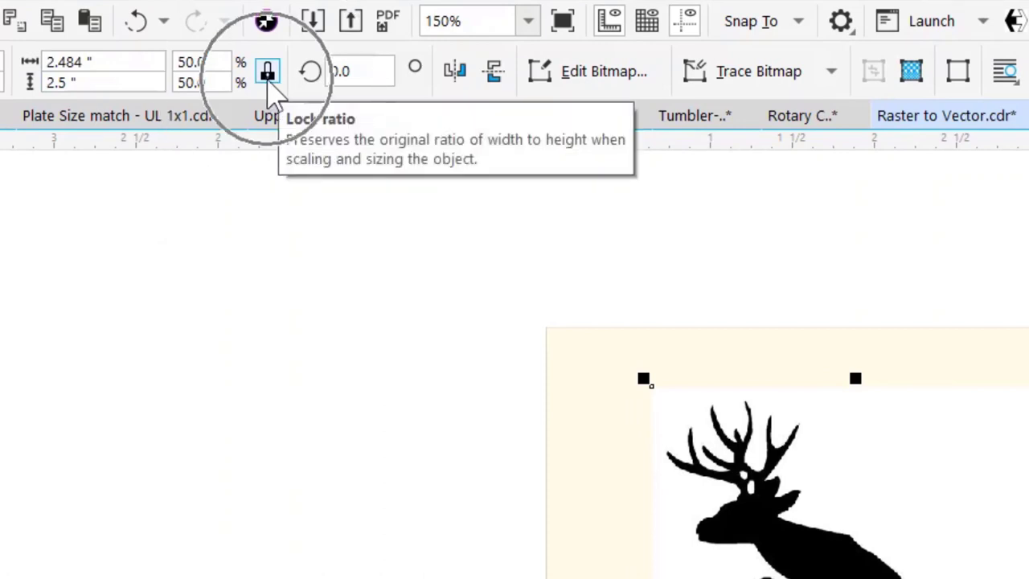
click(122, 85)
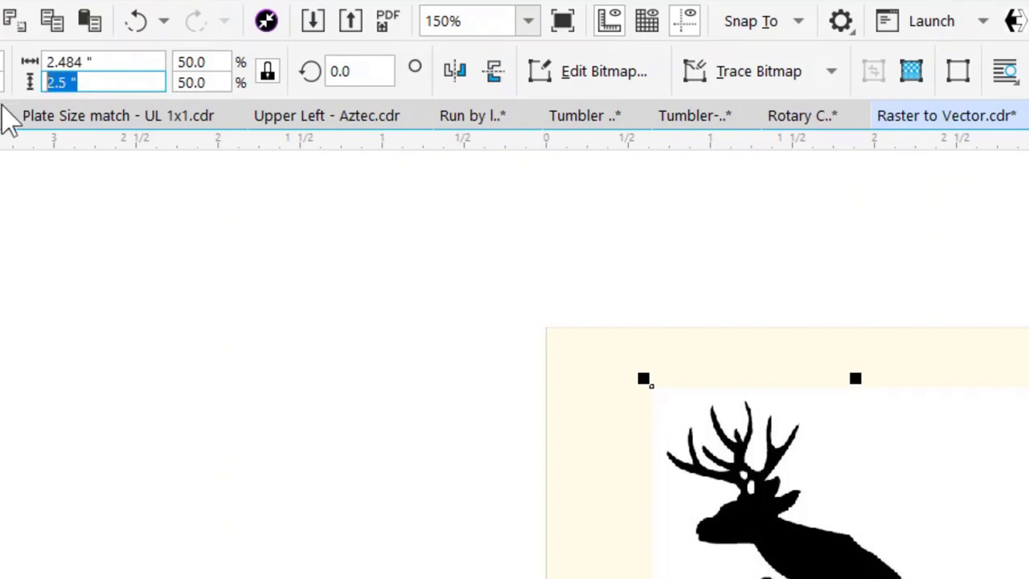
text(3)
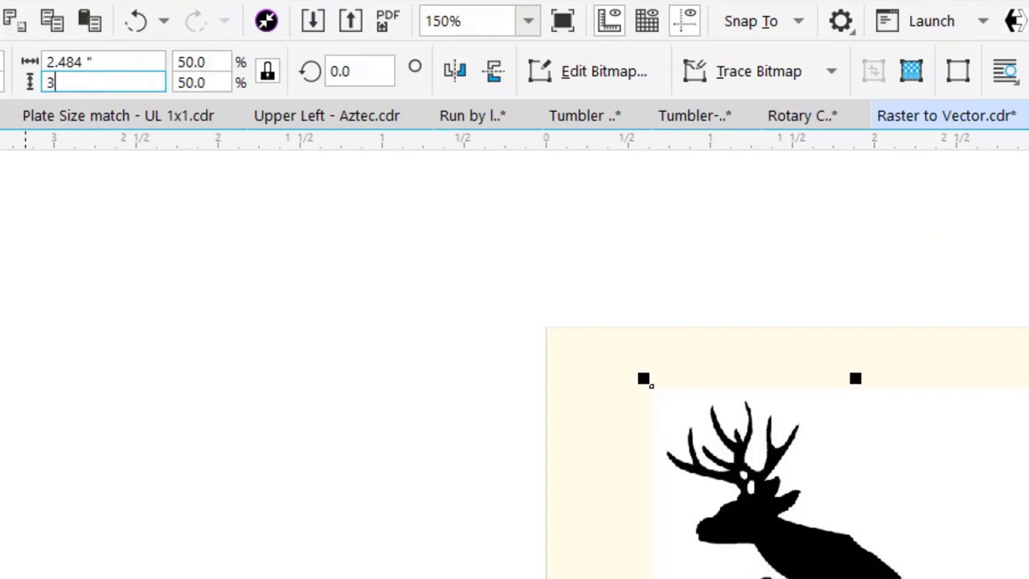
key(Return)
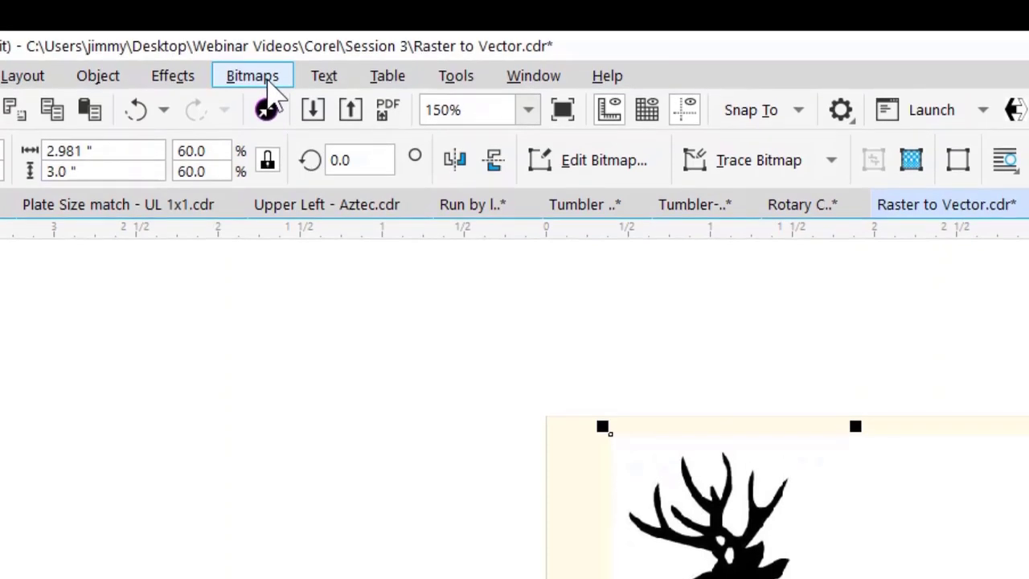
- Resample the deer bitmap to 300 dpi horizontally and vertically, keeping its 3 inch height and the Bicubic mode
click(256, 77)
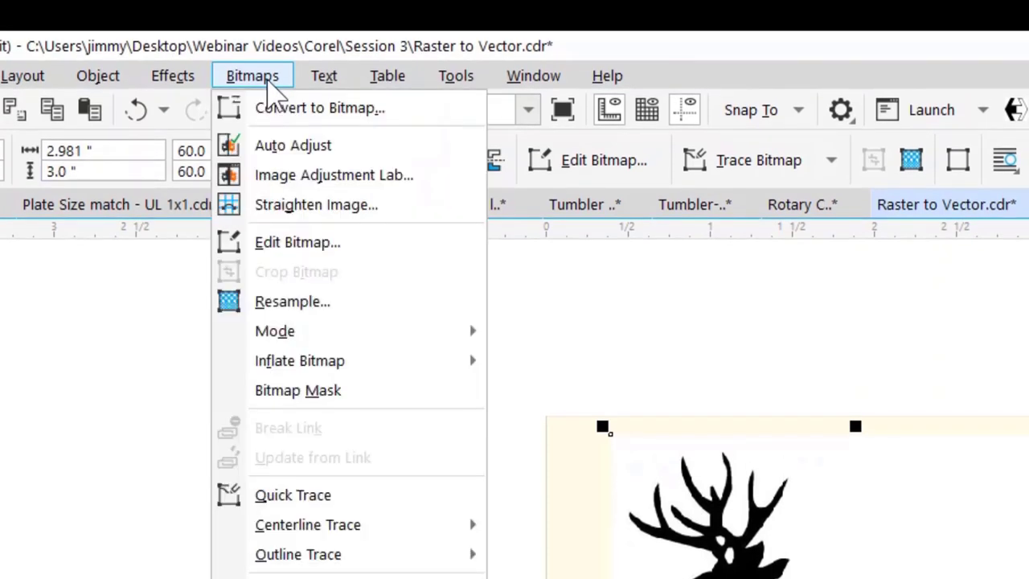
click(340, 305)
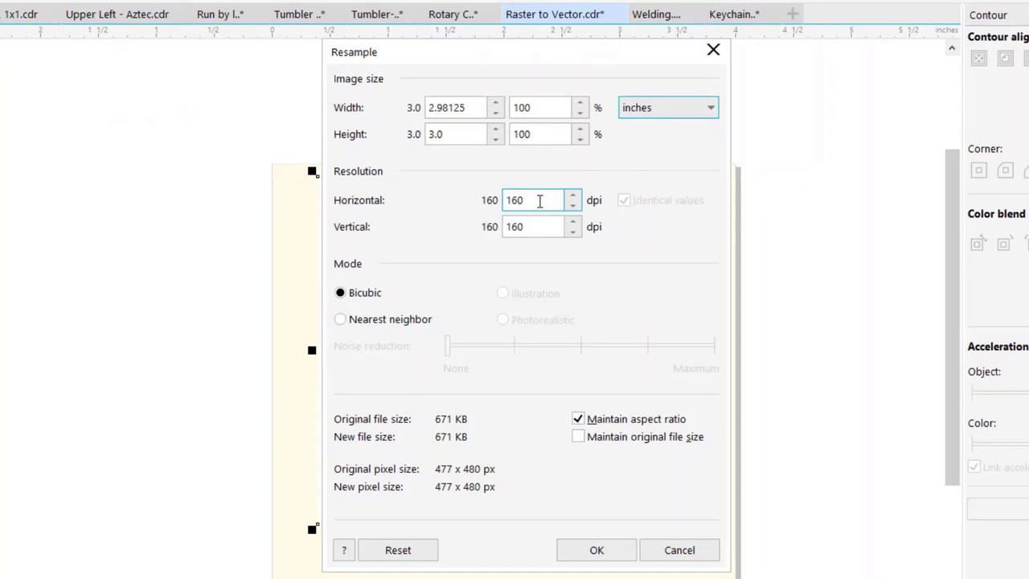
drag(539, 200, 460, 201)
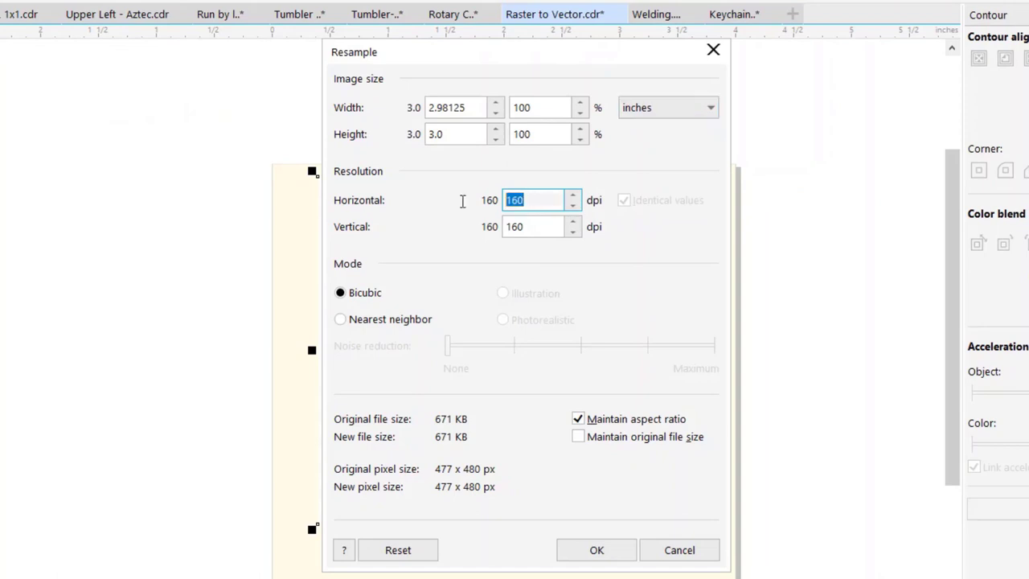
text(300)
key(Tab)
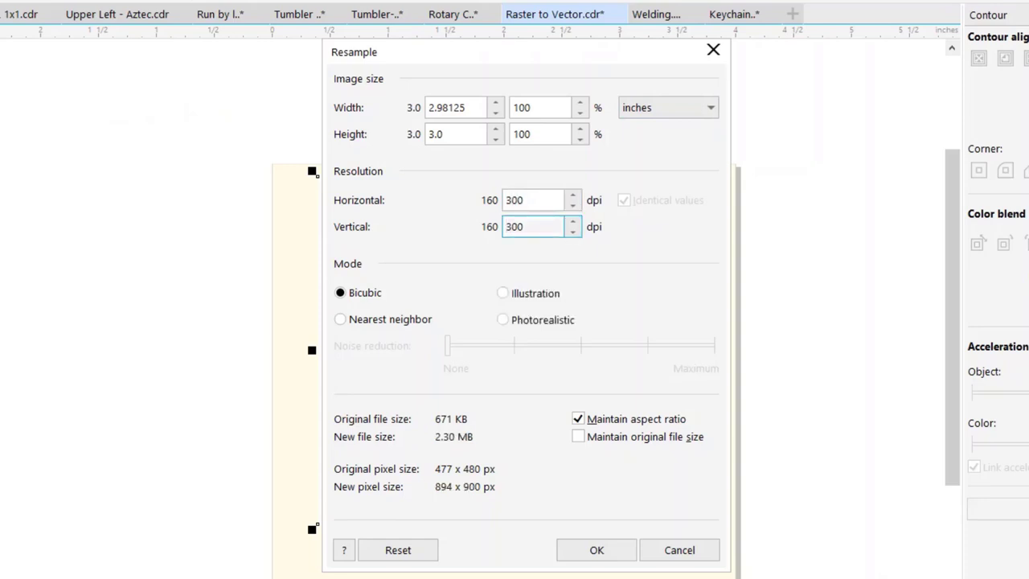
click(604, 551)
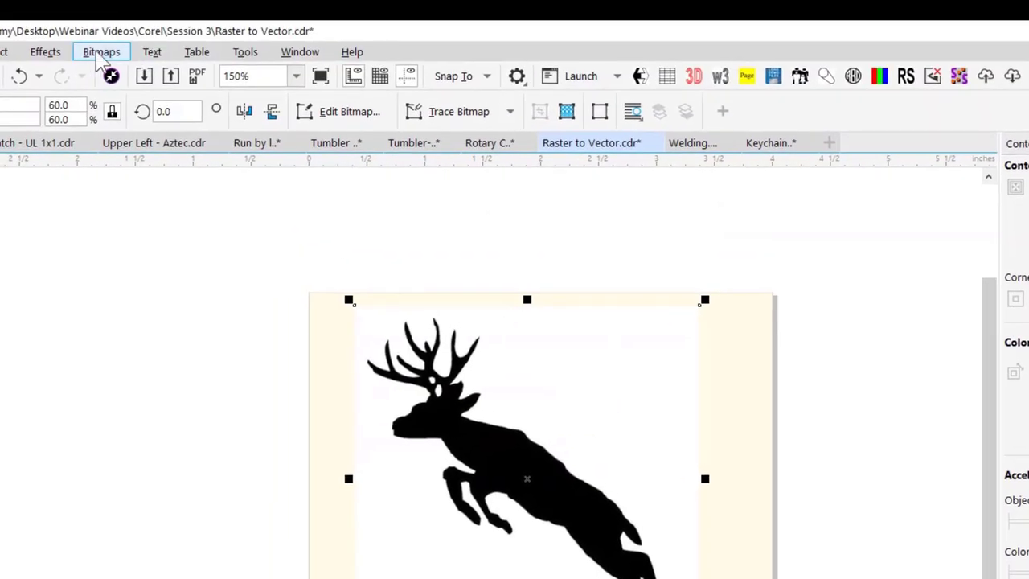
- Convert the deer bitmap to Black and White (1-bit) using the Line Art method with a threshold of 128
click(101, 53)
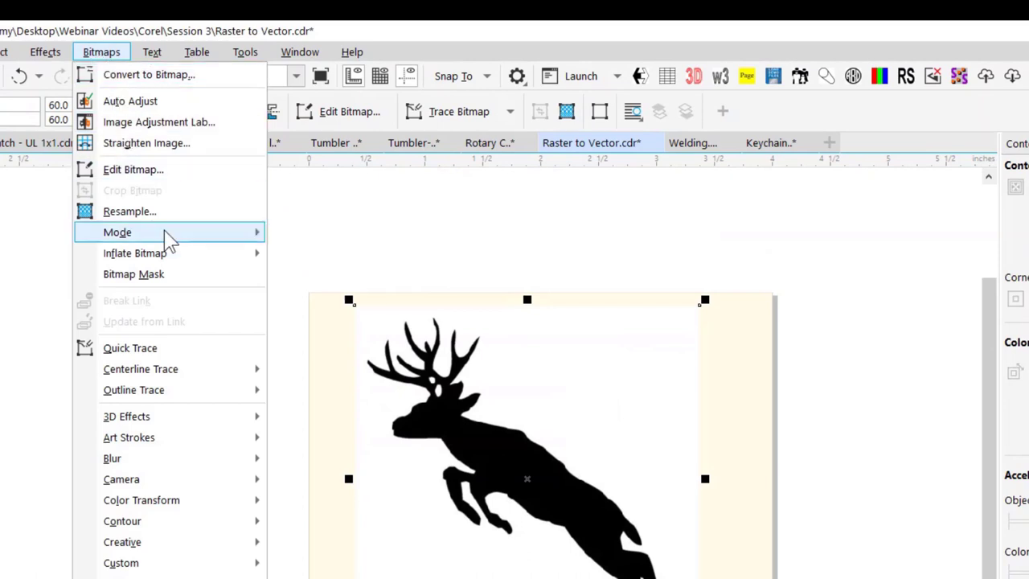
mouse_move(169, 241)
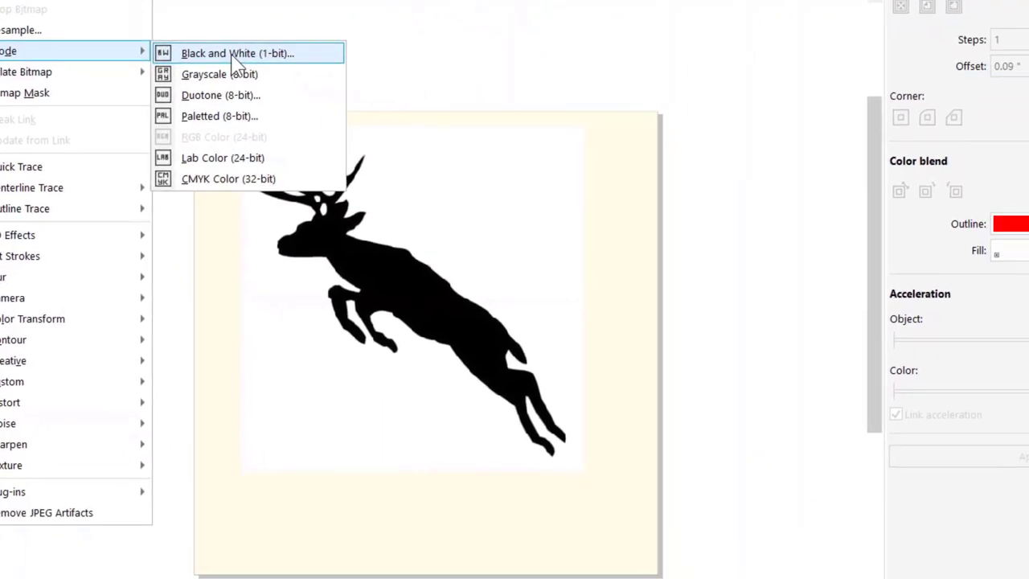
click(317, 185)
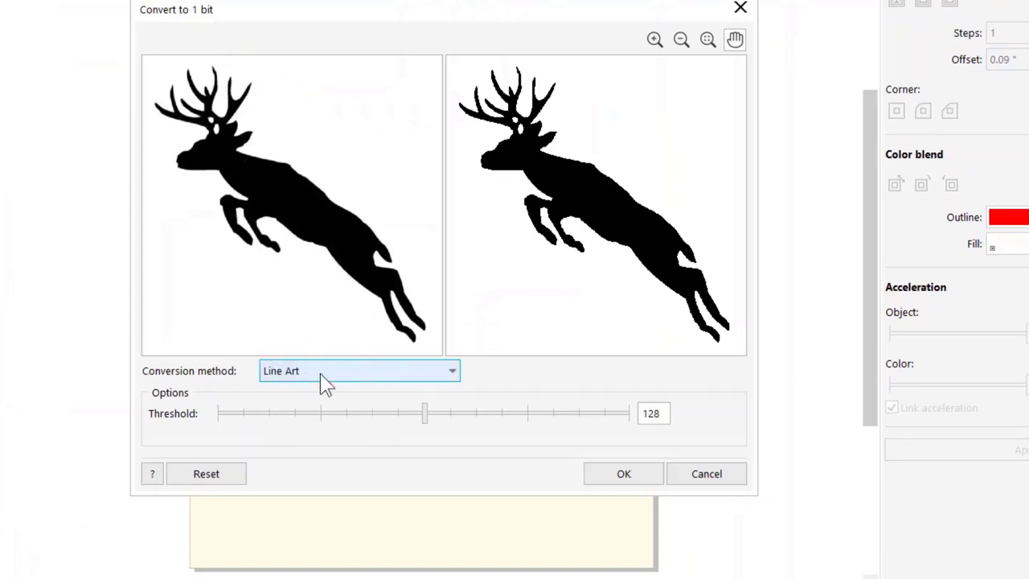
click(624, 474)
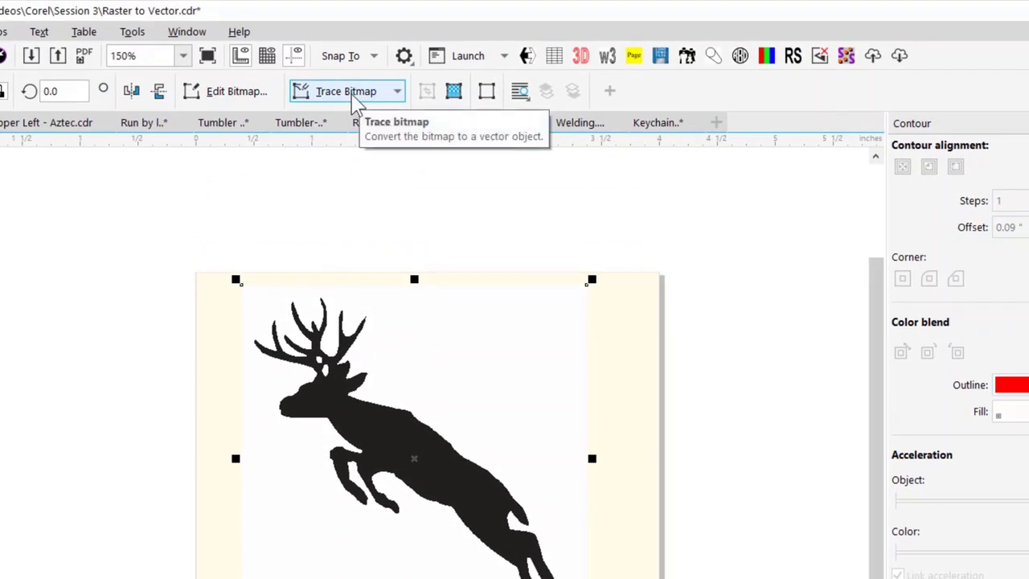
- Outline-trace the deer bitmap as Clipart, removing the background color from the entire image and deleting the original
click(356, 93)
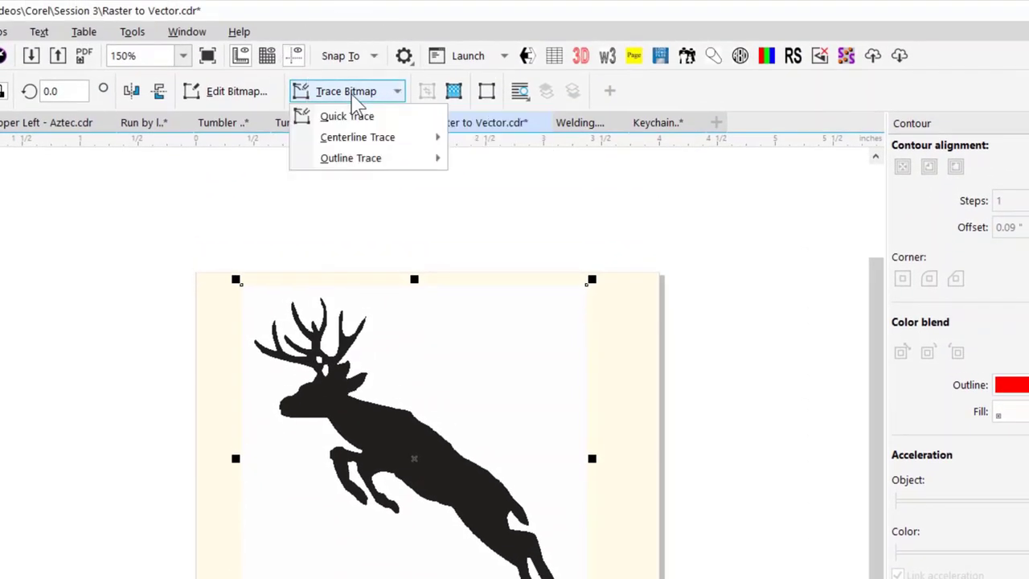
click(363, 172)
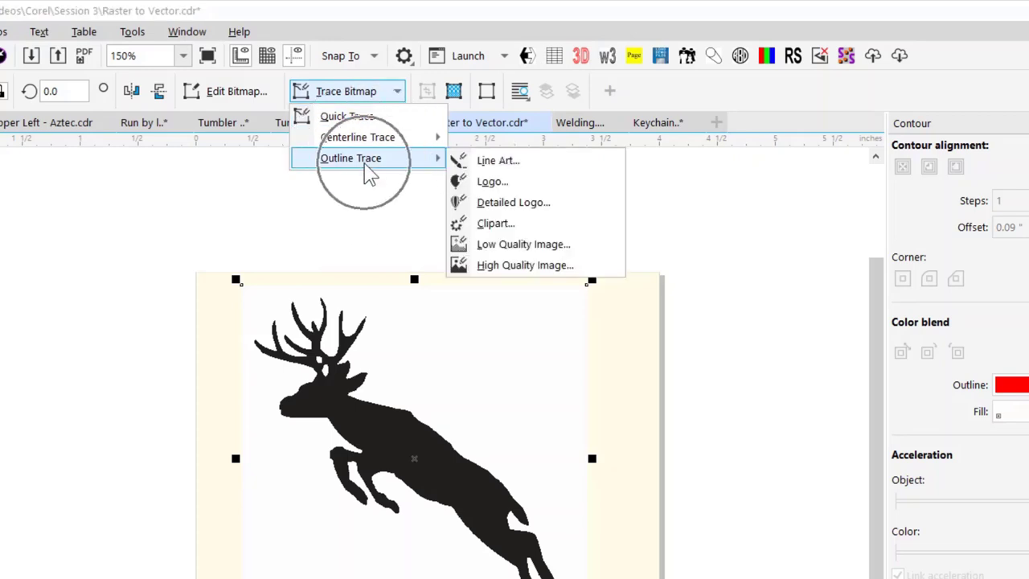
click(523, 227)
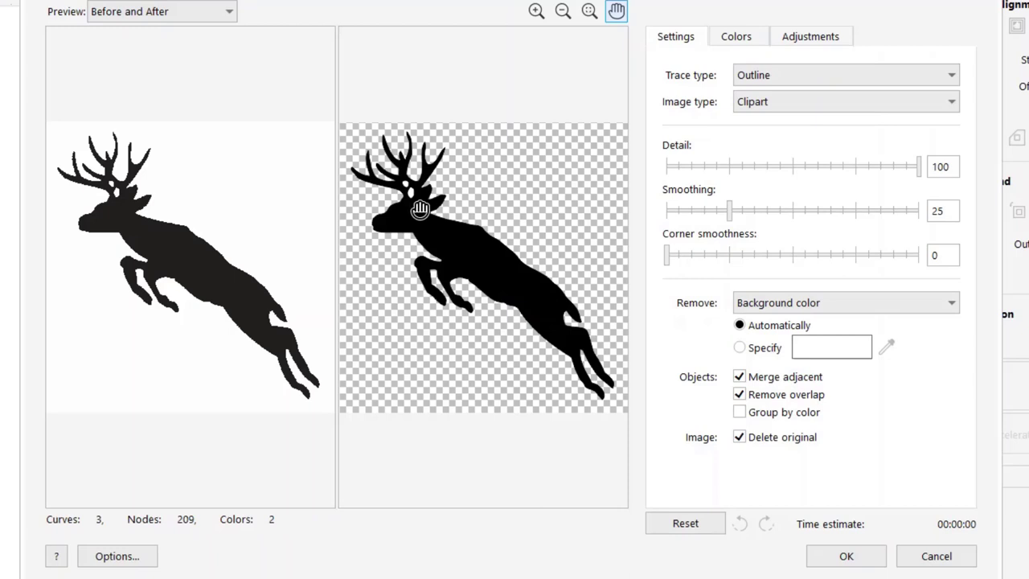
click(855, 310)
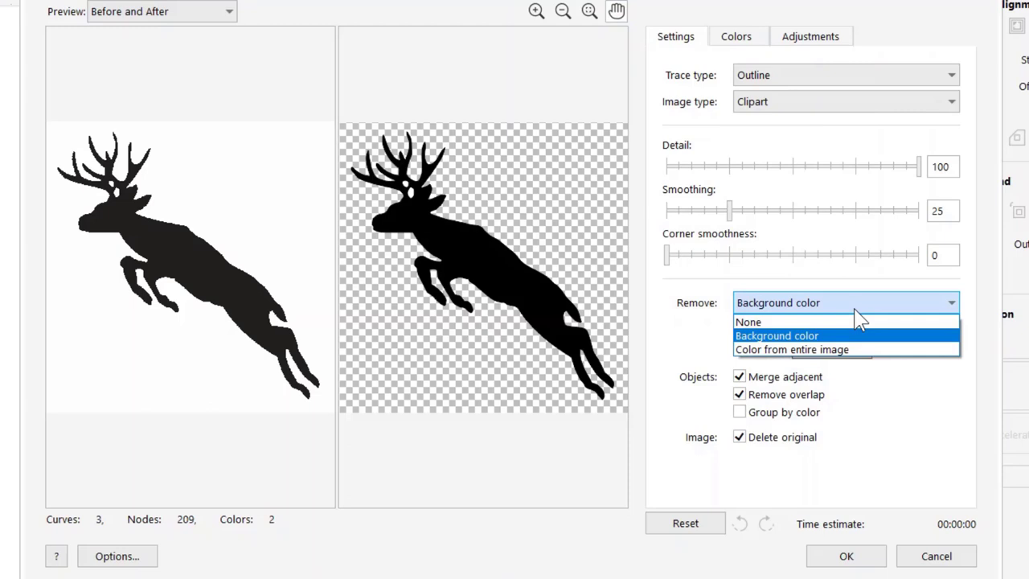
click(844, 350)
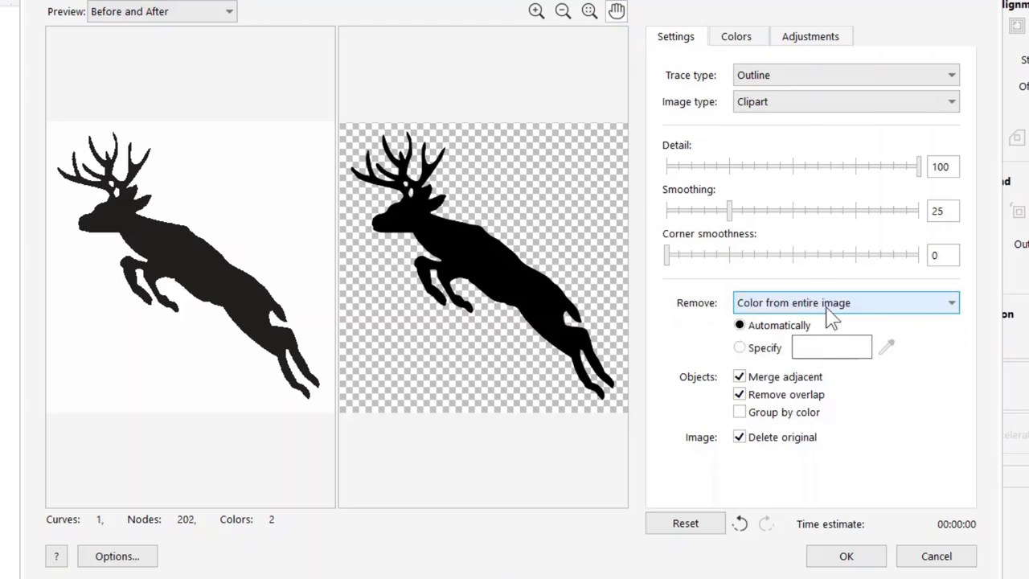
click(740, 439)
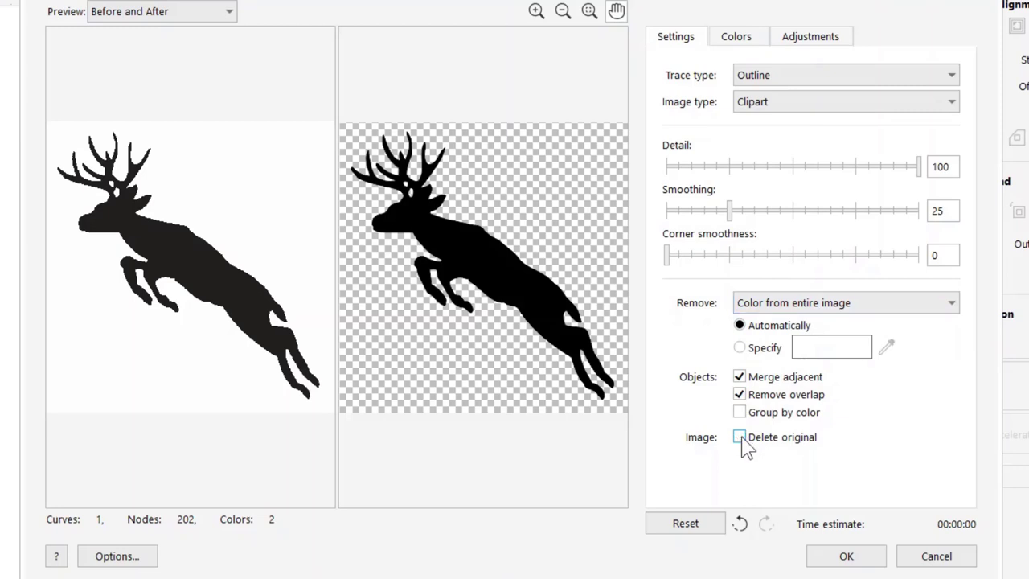
click(740, 439)
click(849, 558)
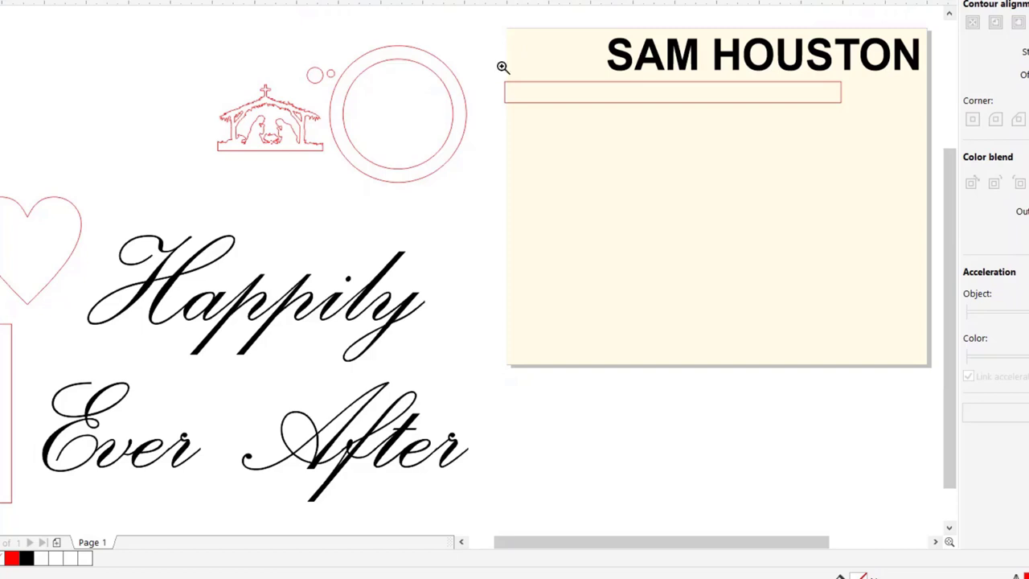
- In Welding.cdr, shift the SAM HOUSTON text toward the page's middle and give it a red outline with no fill
drag(493, 25, 873, 137)
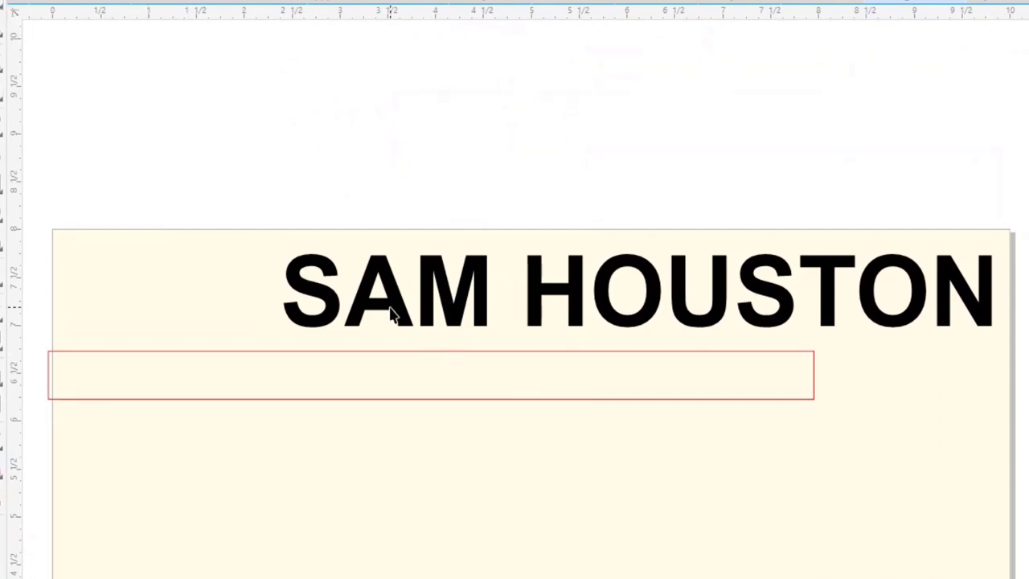
drag(399, 313, 244, 310)
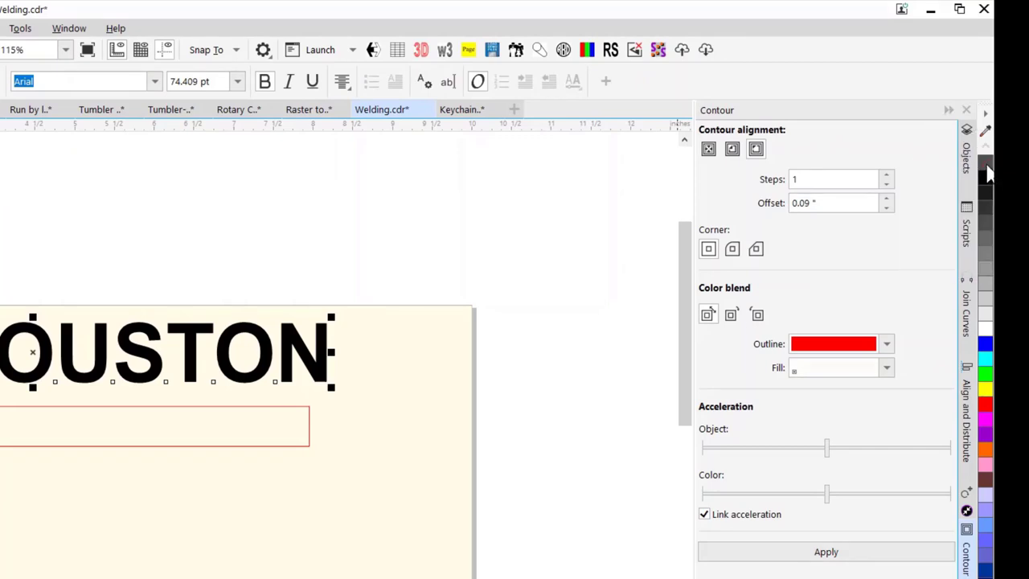
click(987, 170)
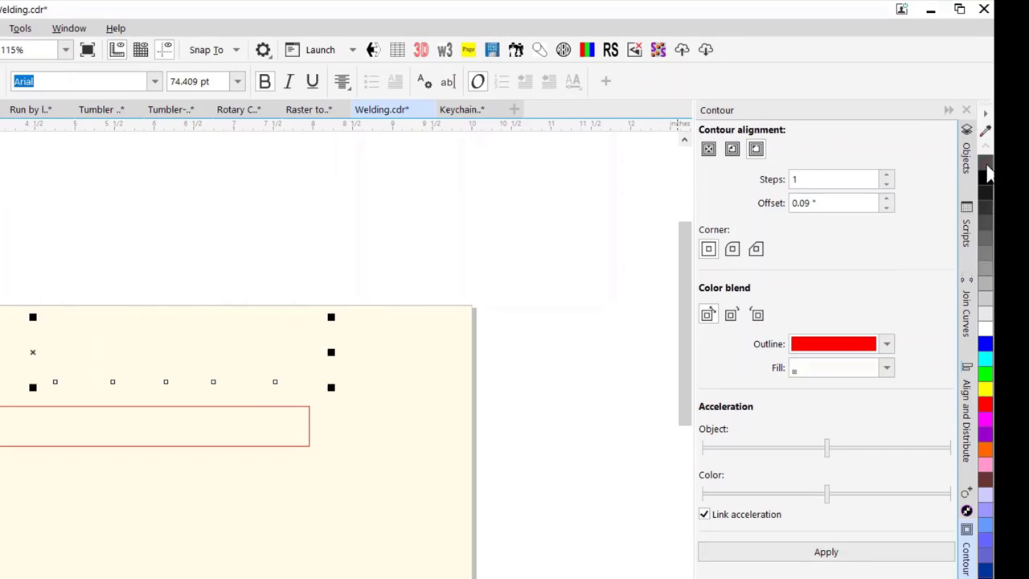
right_click(987, 407)
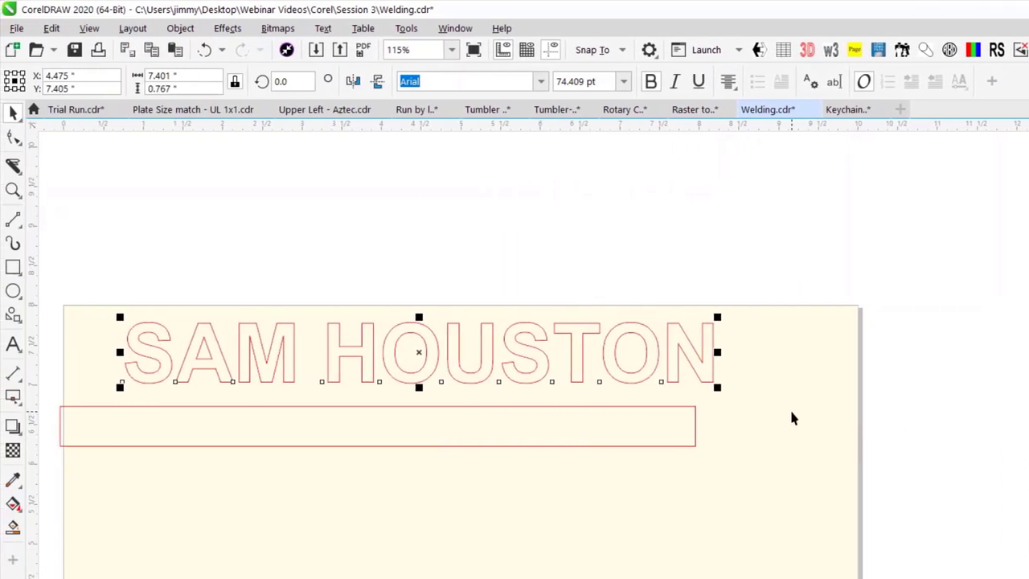
- Move the long red rectangle beneath the SAM HOUSTON text and nudge it up until it slightly overlaps the letters' lower edges
click(596, 454)
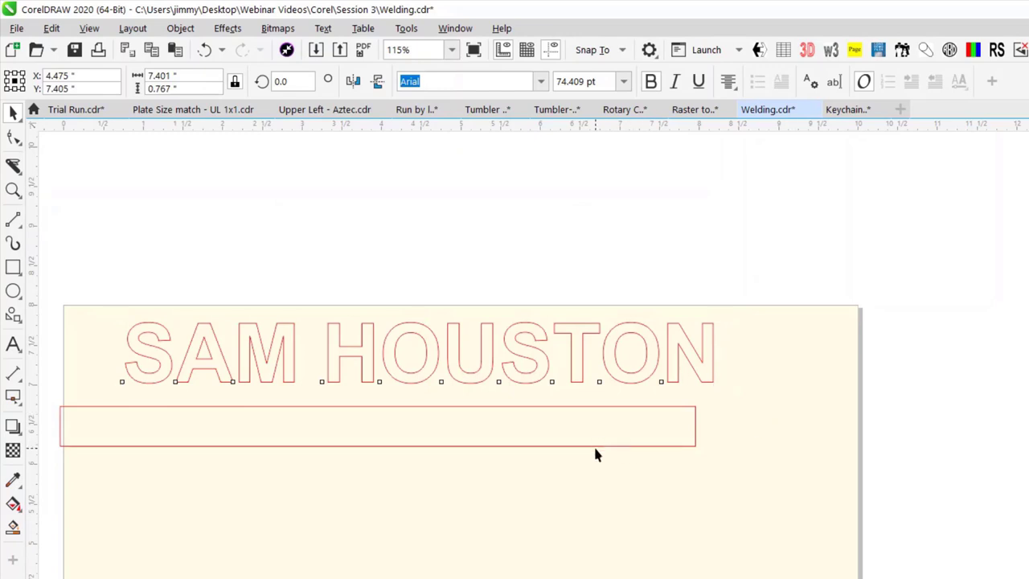
click(595, 412)
drag(593, 405, 634, 394)
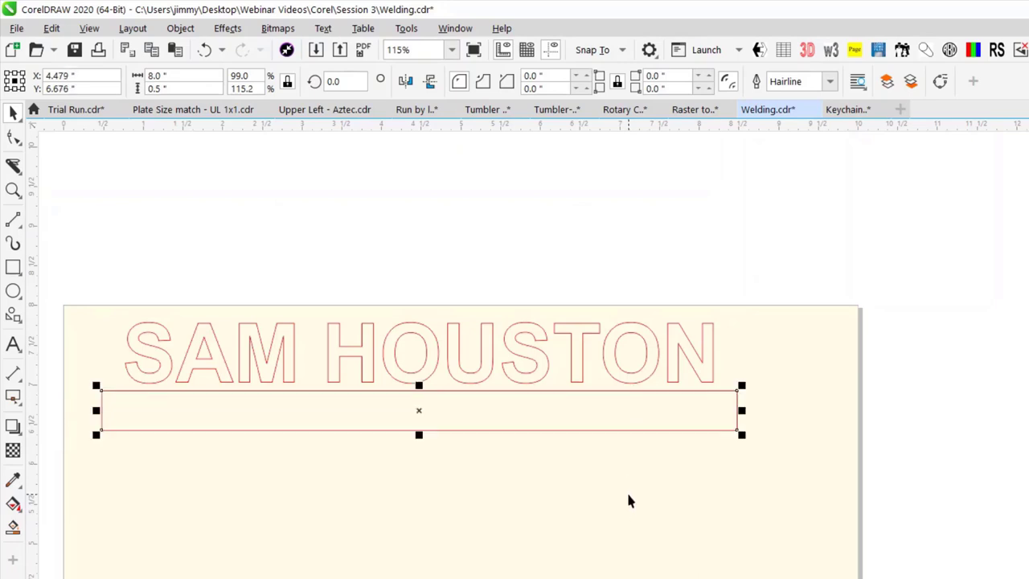
key(Up)
key(Up)
key(Up)
key(Up)
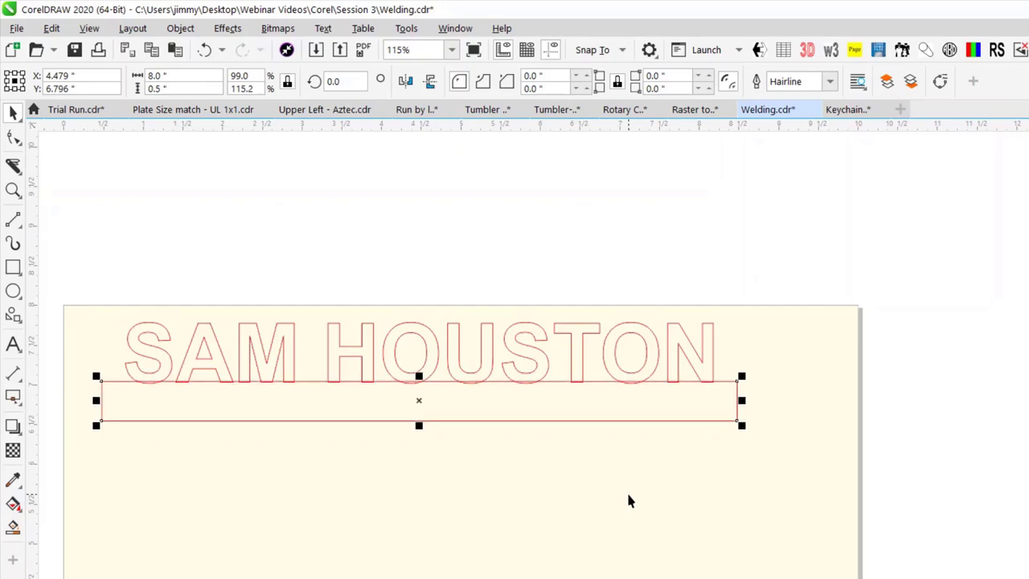
scroll(258, 386, up, 2)
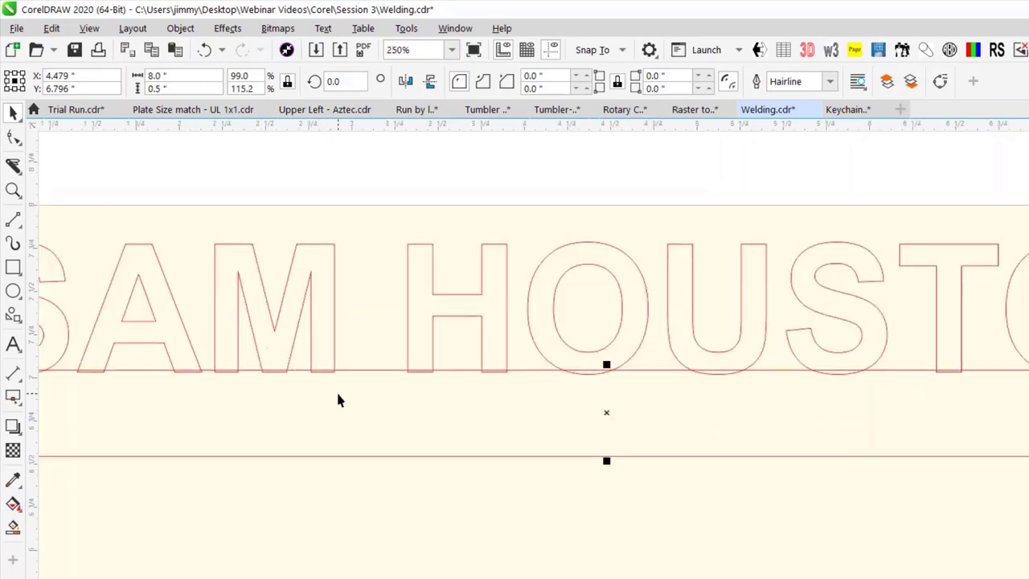
scroll(336, 390, down, 2)
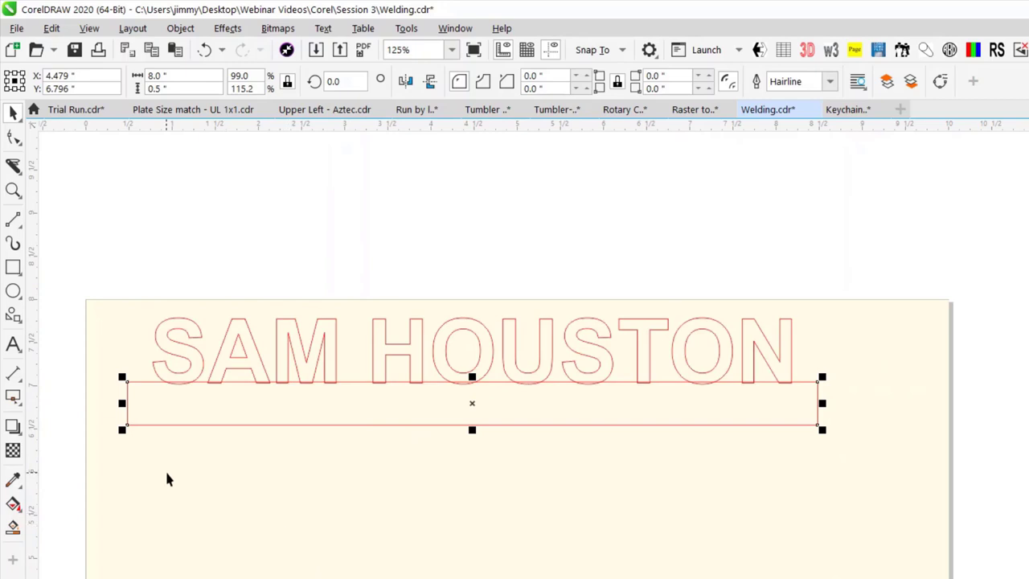
- Align the centers of the SAM HOUSTON text and the rectangle horizontally, and weld them into one shape
click(82, 309)
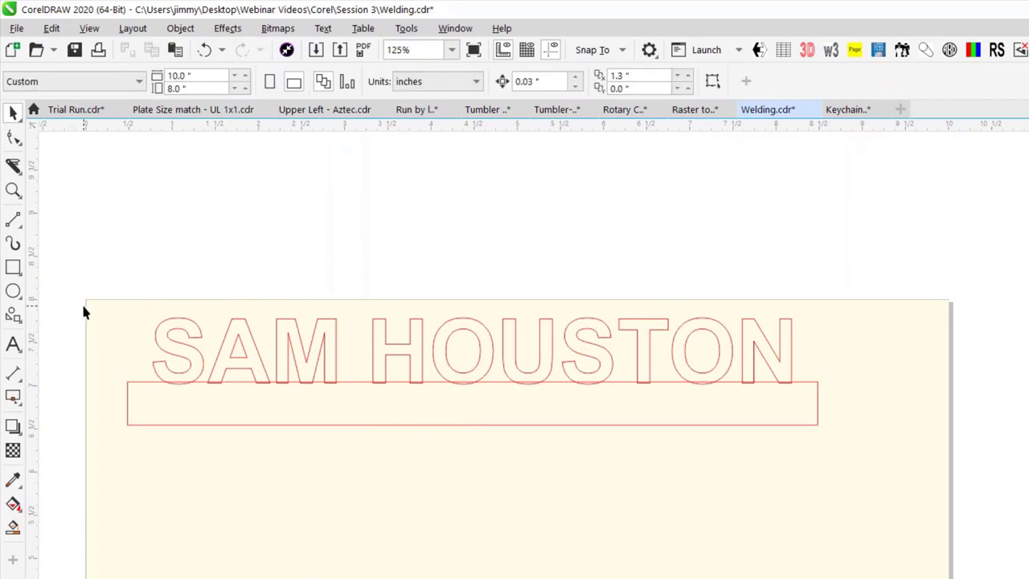
drag(95, 300, 942, 516)
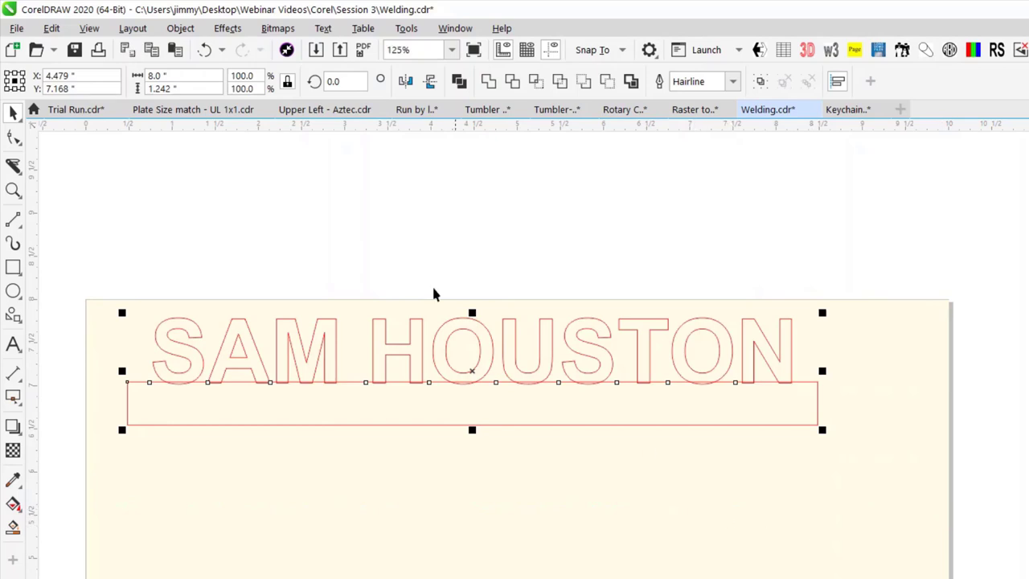
click(180, 29)
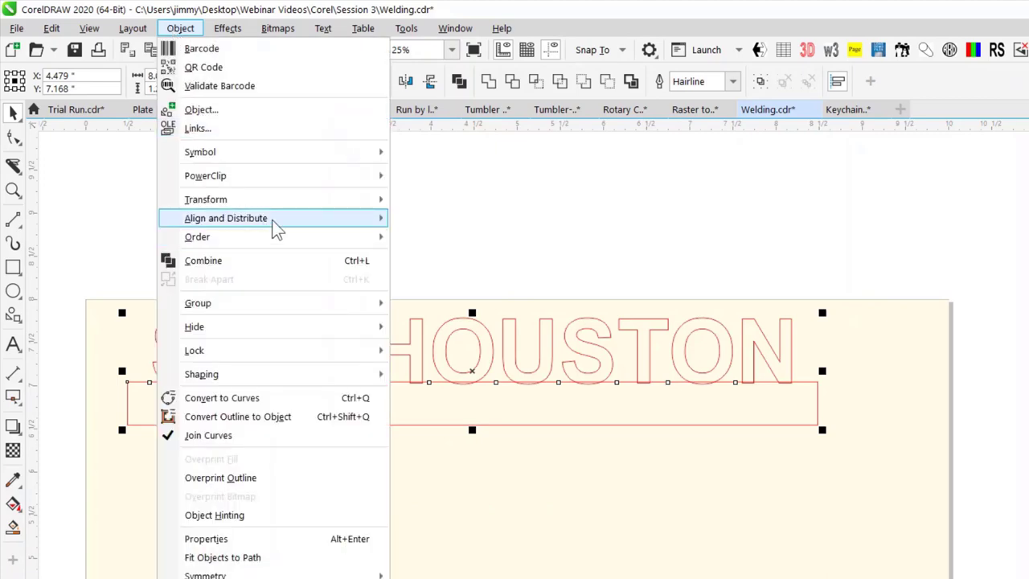
mouse_move(276, 225)
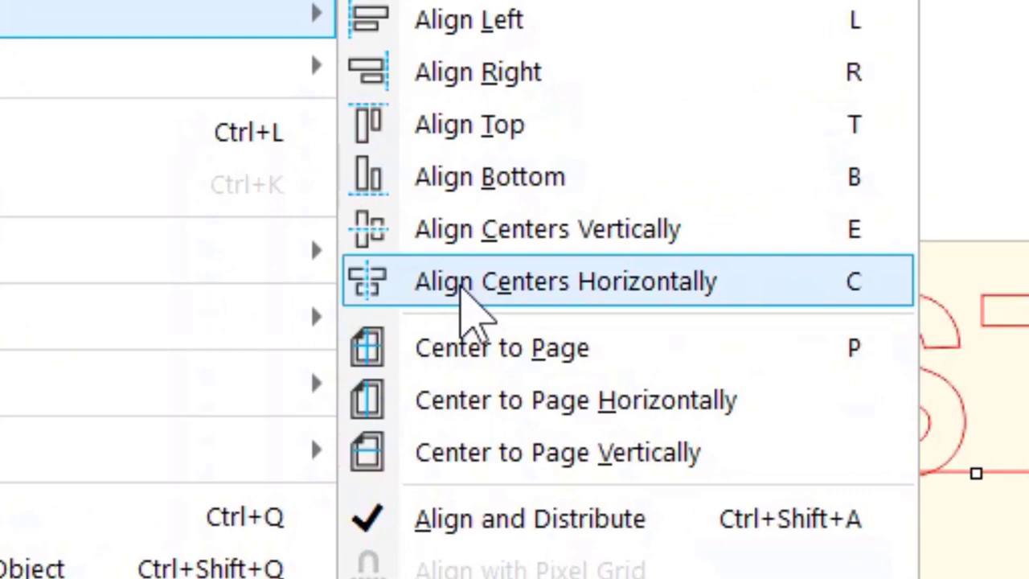
click(460, 281)
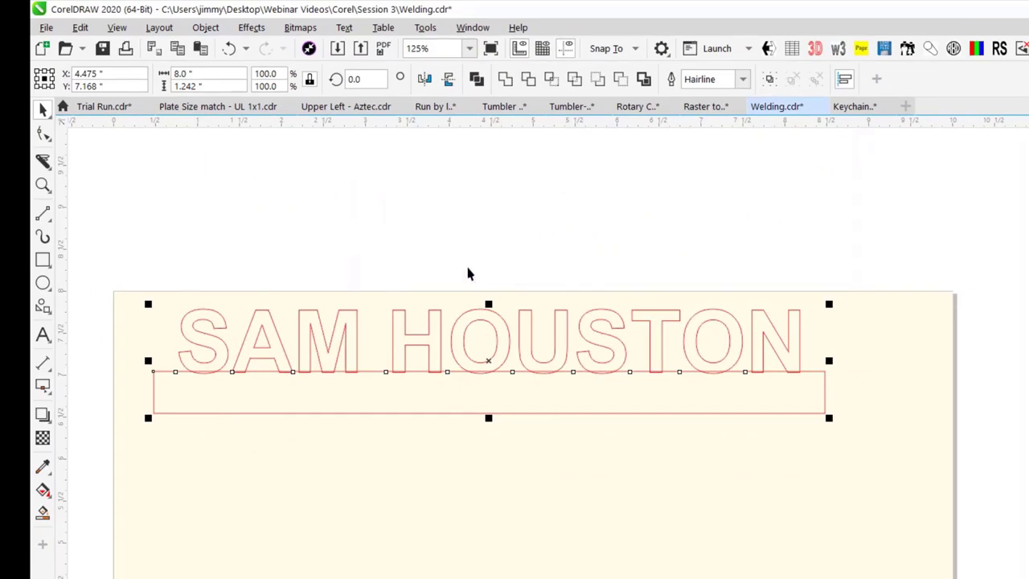
click(507, 83)
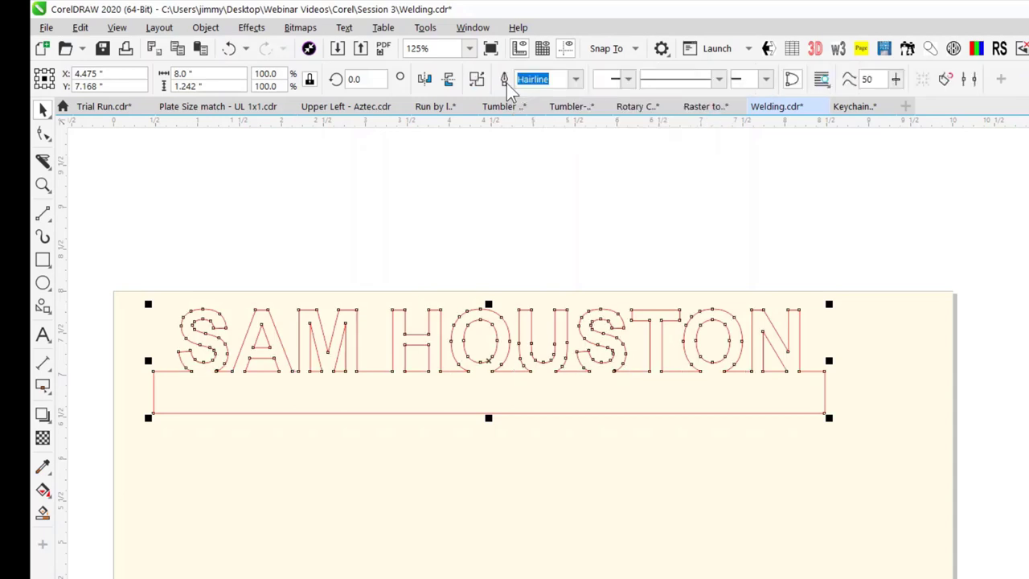
click(455, 445)
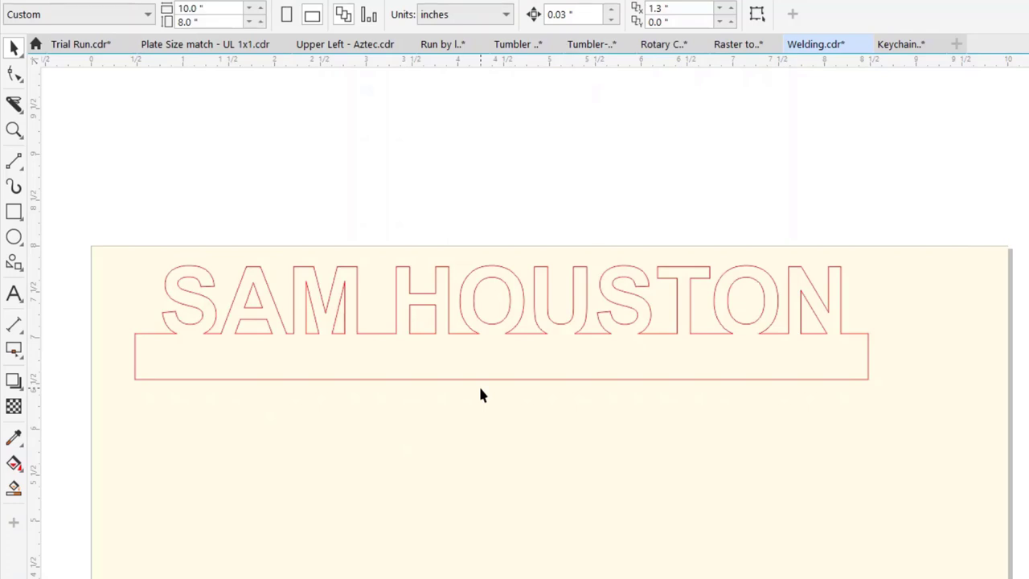
- Clear the welded name sign from the page and move the nativity outline with its four circles onto it
scroll(528, 339, down, 2)
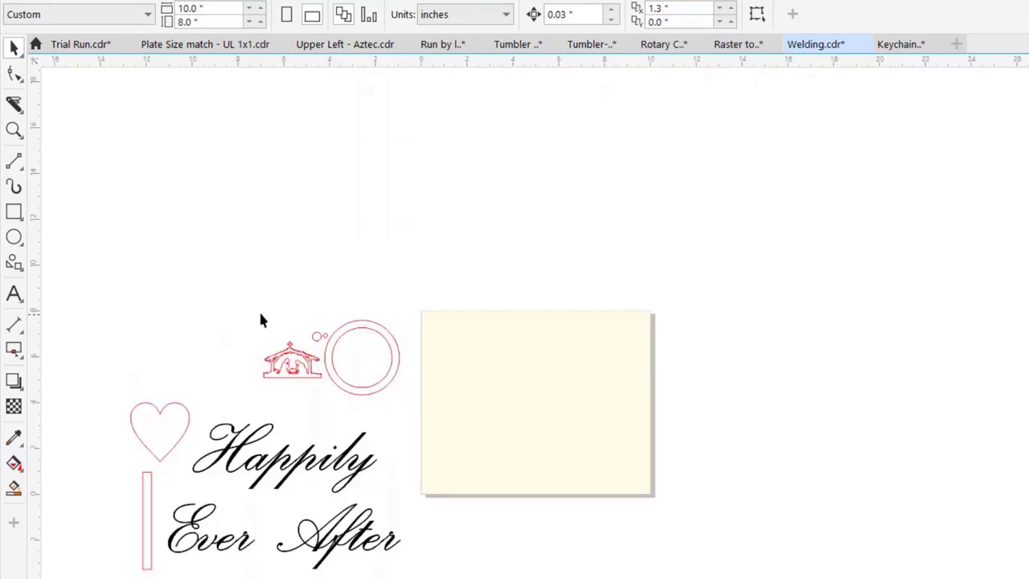
drag(247, 303, 437, 405)
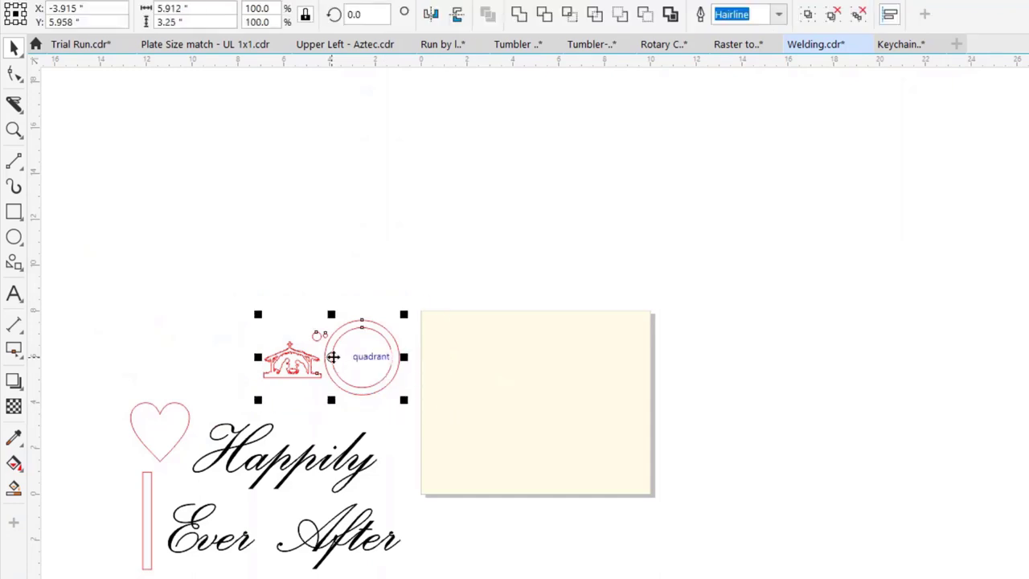
drag(331, 356, 515, 361)
scroll(514, 360, up, 2)
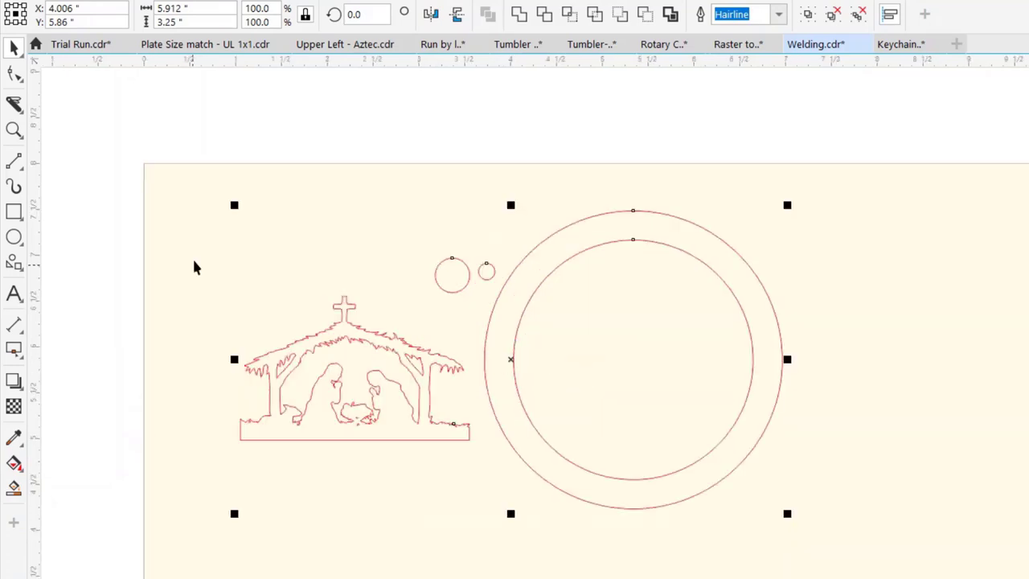
click(159, 213)
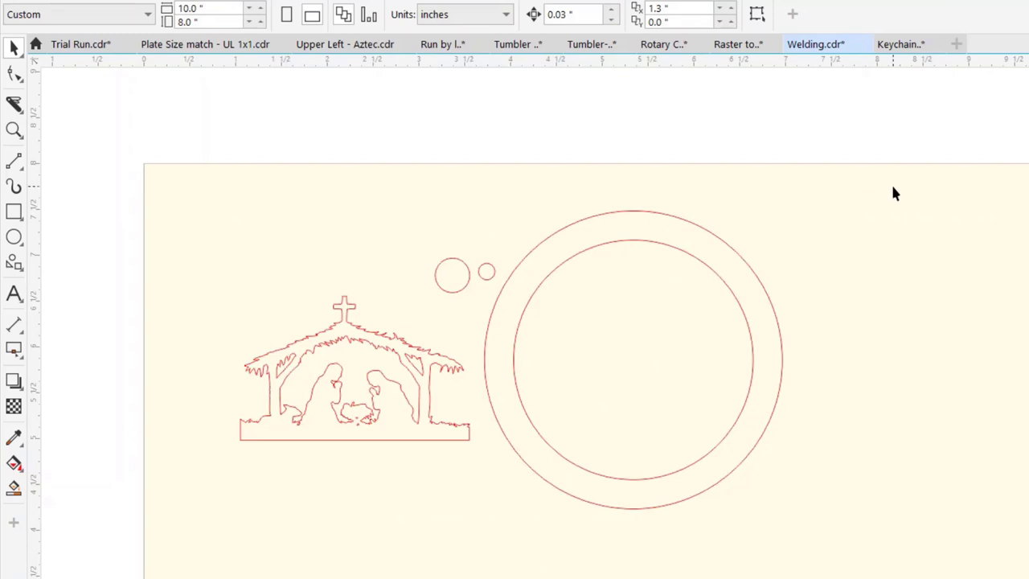
drag(517, 508, 492, 566)
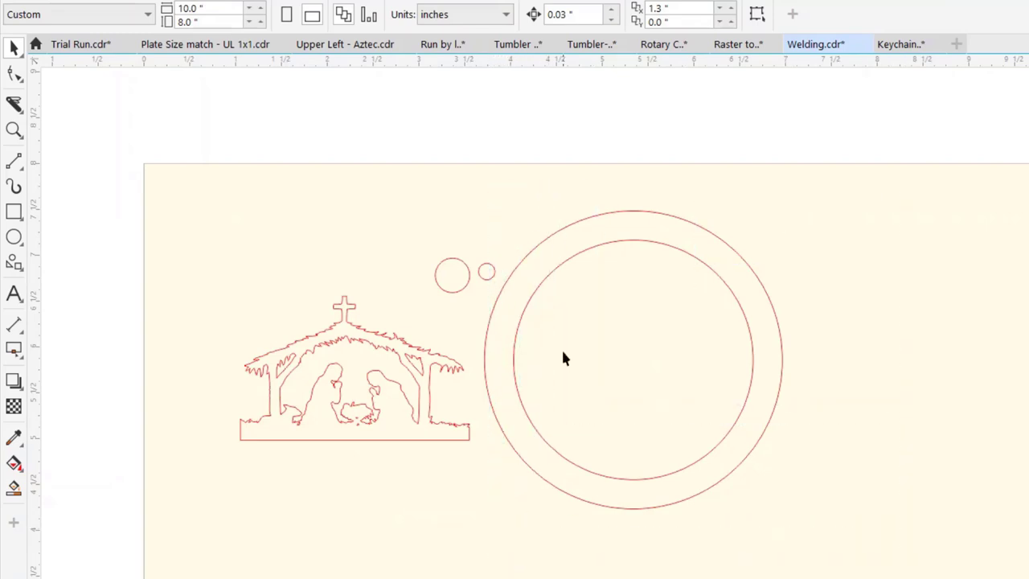
- Position the two large concentric circles at X 5.5" on the page and deselect them
click(546, 277)
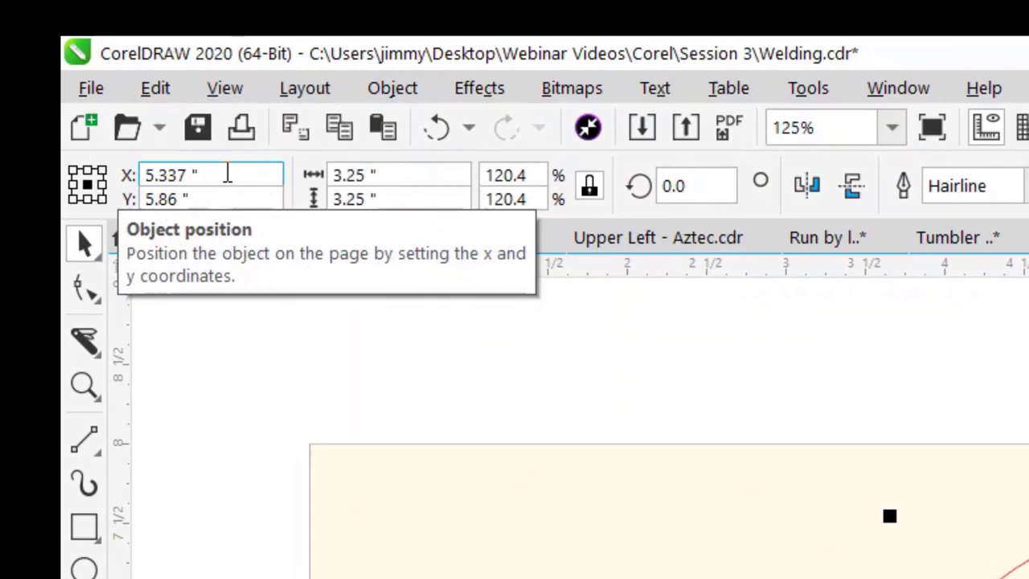
click(227, 174)
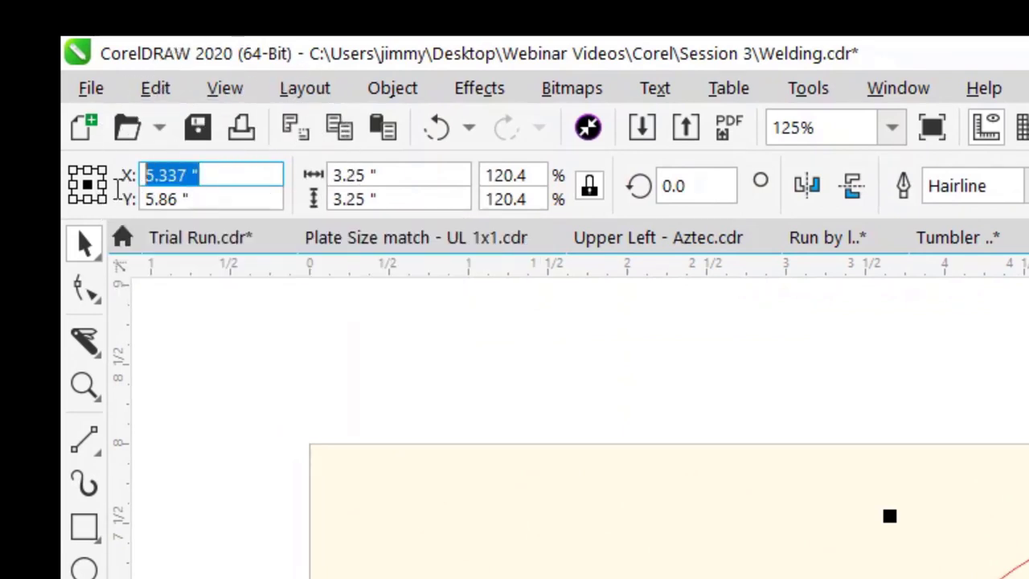
text(.5)
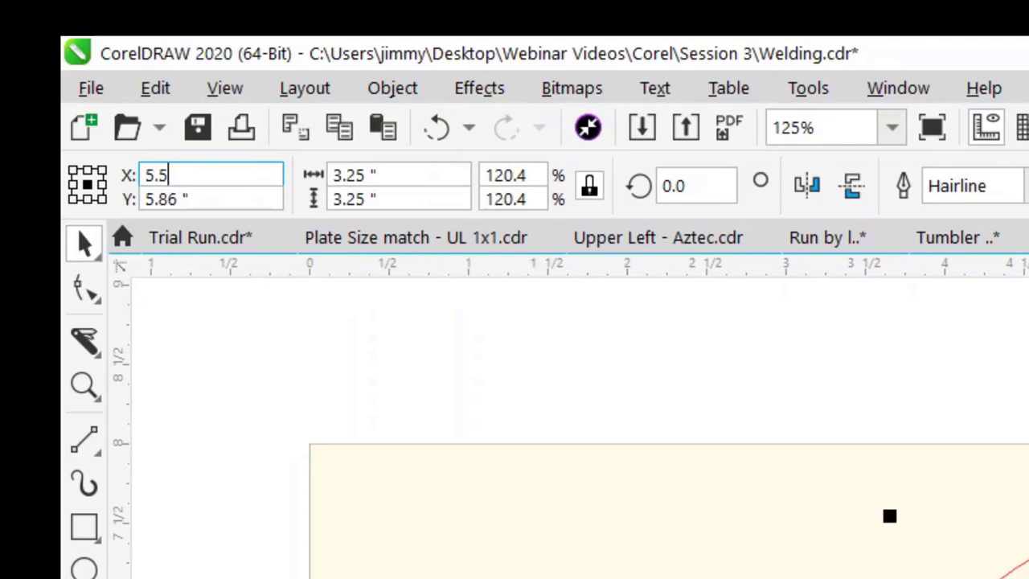
key(Return)
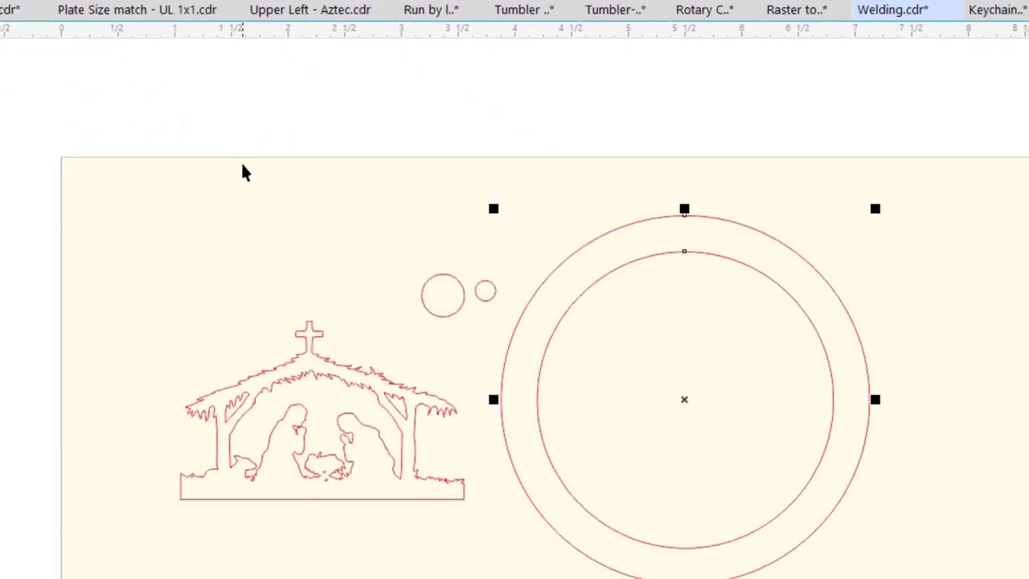
click(241, 183)
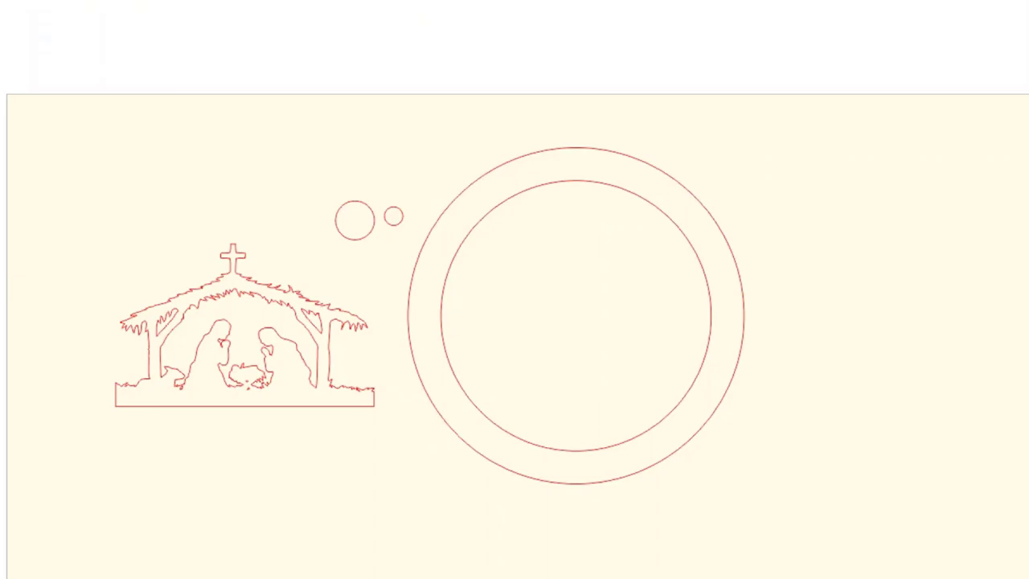
- Place a vertical guideline through the center of the concentric circles and move the nativity outline inside them, centered on the guideline
drag(4, 257, 556, 312)
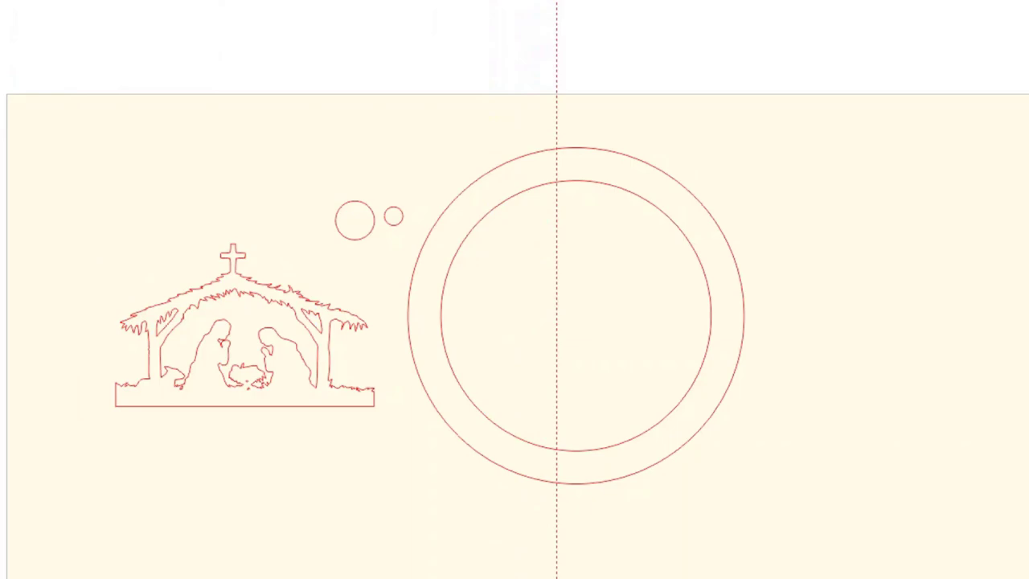
click(172, 322)
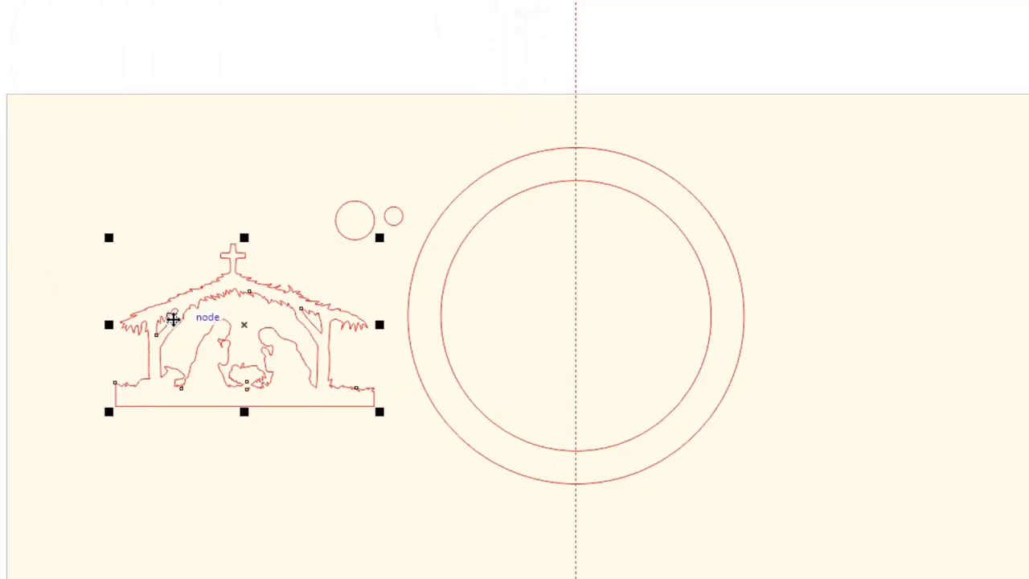
drag(172, 319, 501, 296)
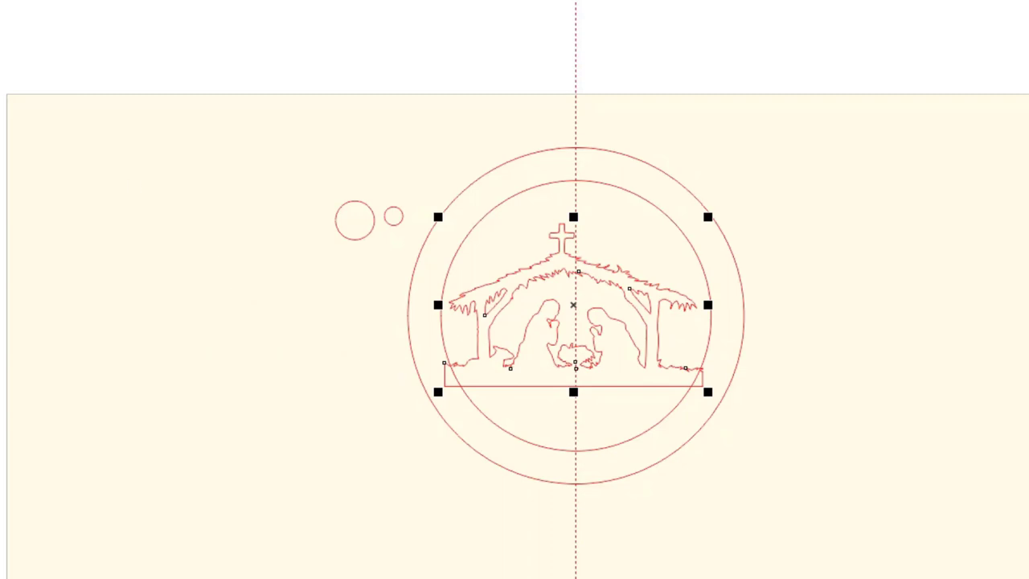
key(Right)
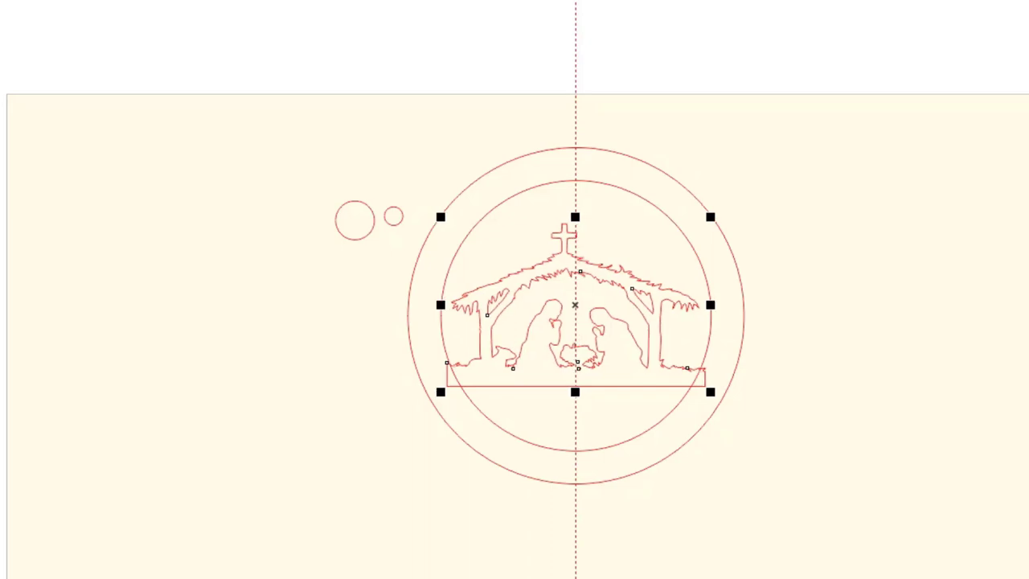
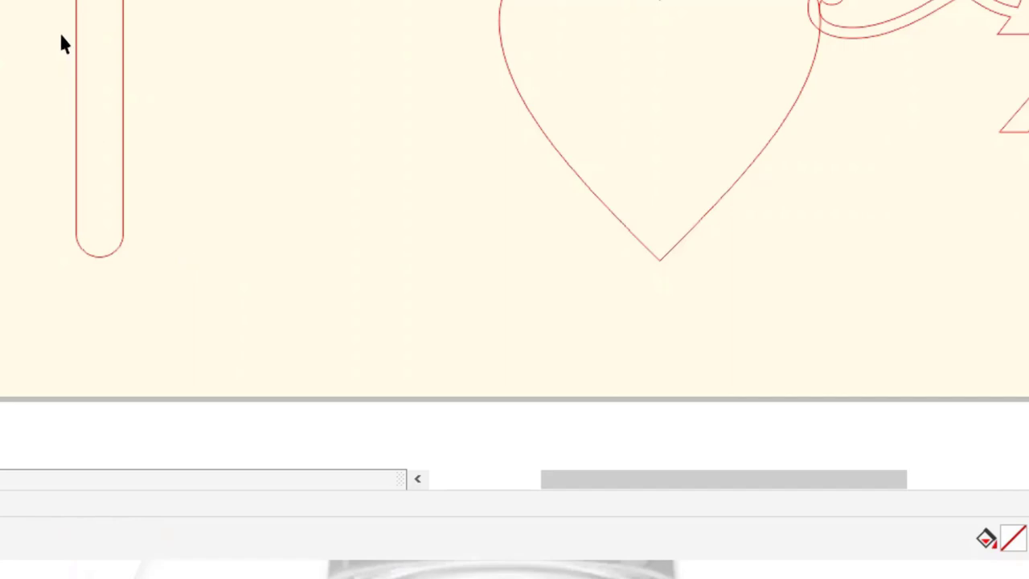
- Move the narrow rounded rectangle beneath the heart so that its upper end overlaps the heart's point
scroll(73, 25, down, 3)
drag(222, 90, 362, 185)
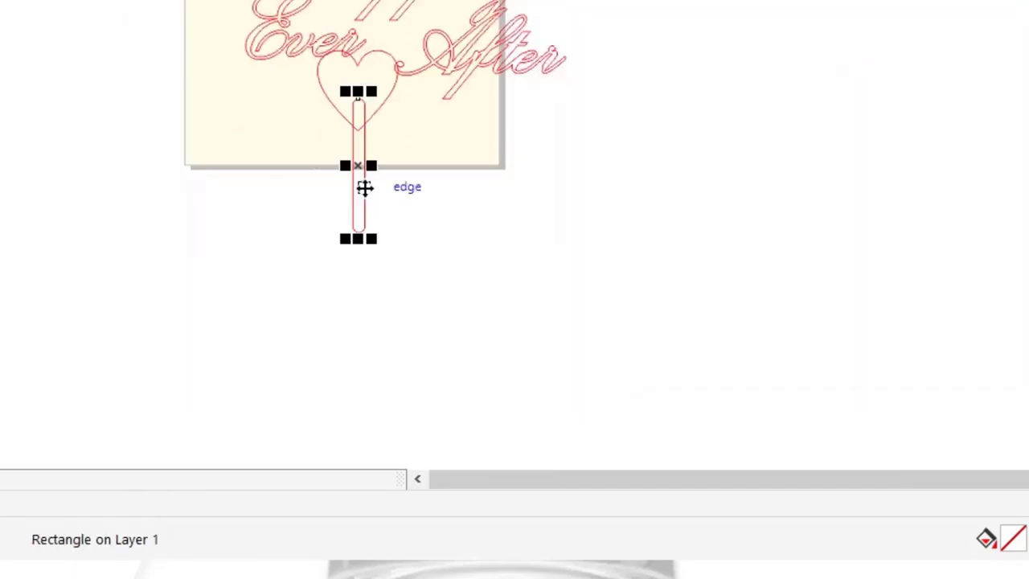
scroll(365, 189, up, 2)
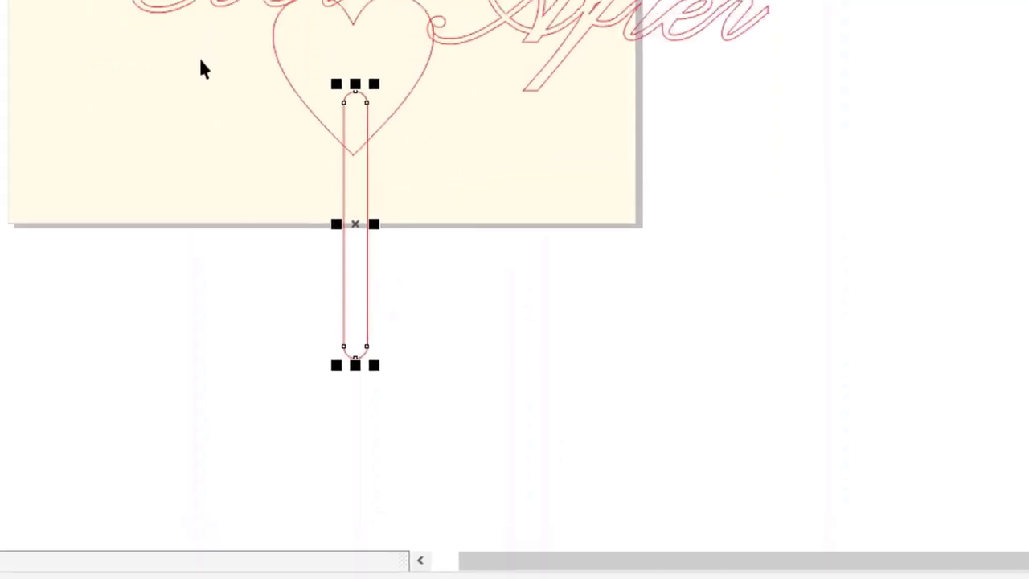
- Align the centers of the heart and rounded rectangle horizontally, weld them into one shape, and add the Ever text to the selection
shift+click(278, 209)
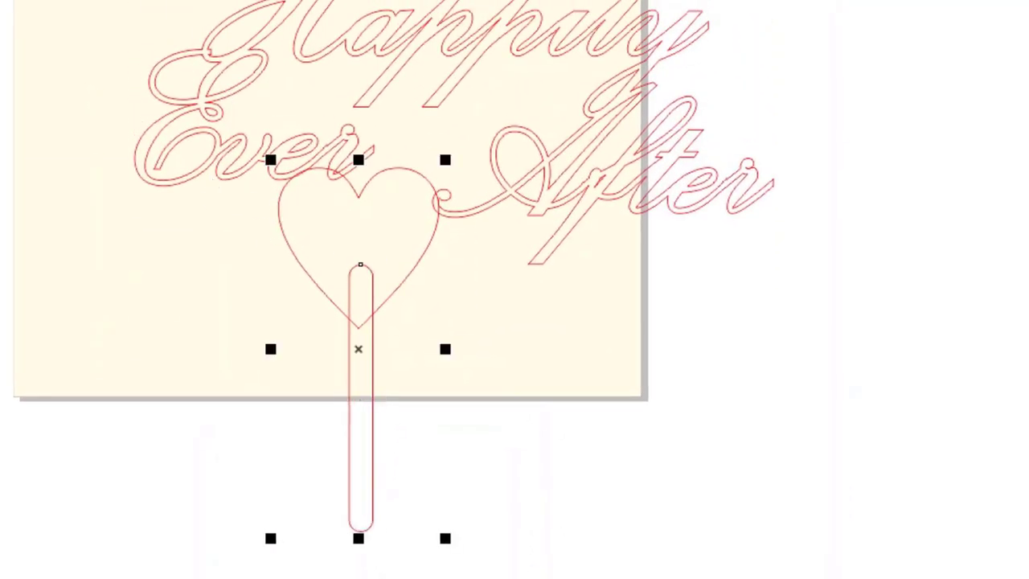
key(alt+j)
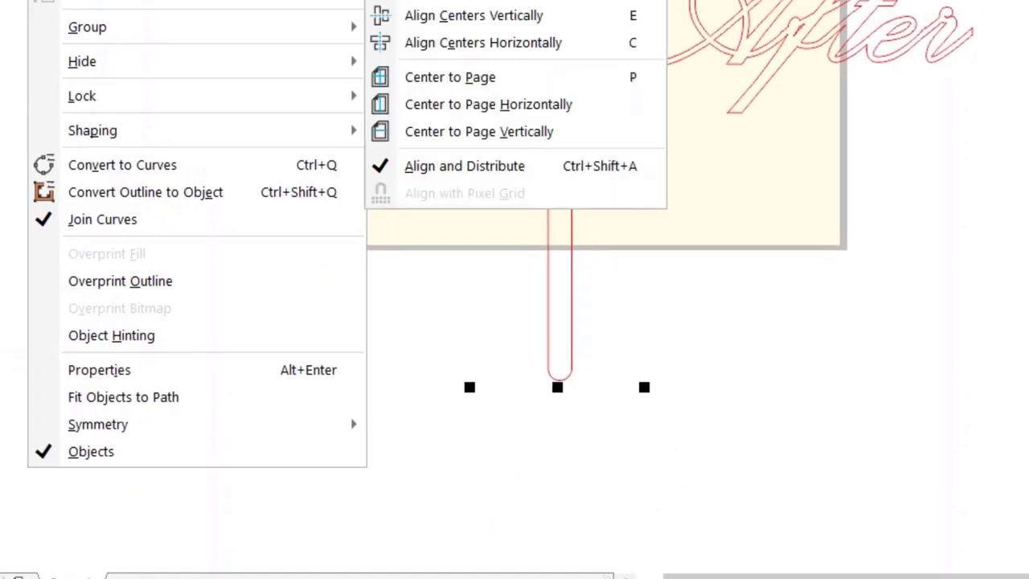
click(440, 42)
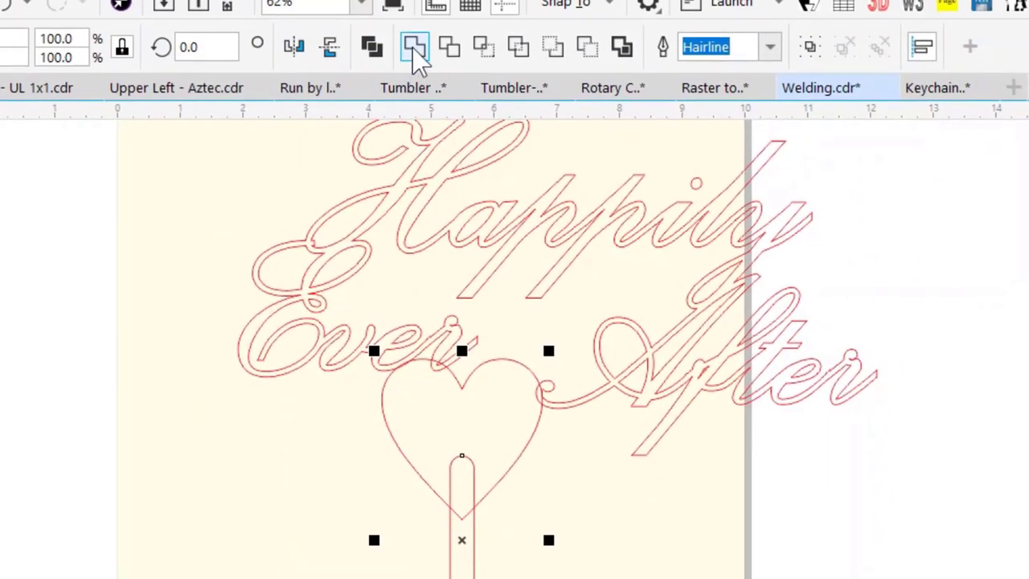
click(414, 50)
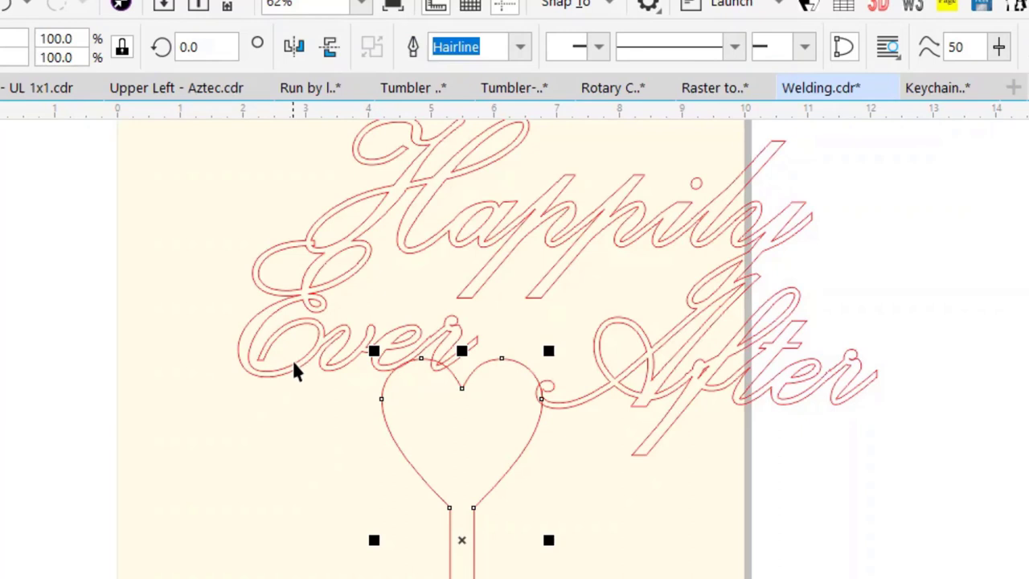
shift+click(316, 300)
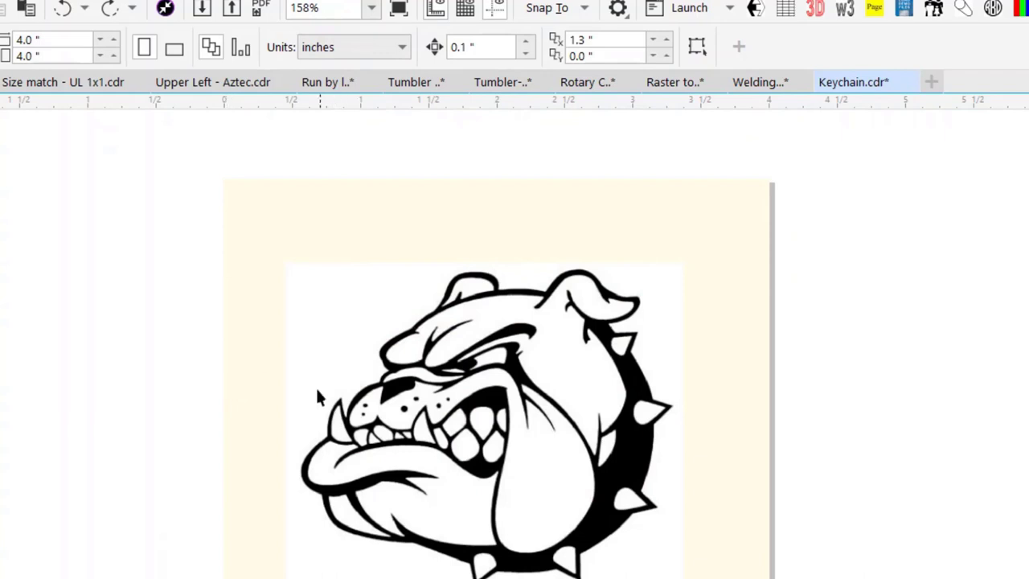
- In Keychain.cdr, resample the bulldog bitmap with a horizontal and vertical resolution of 300 dpi
click(385, 350)
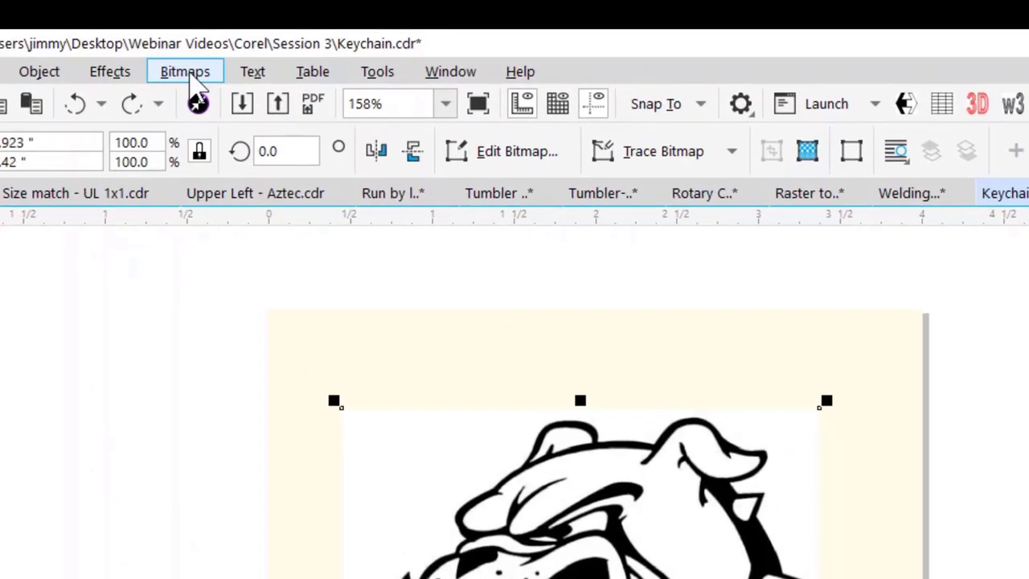
click(186, 72)
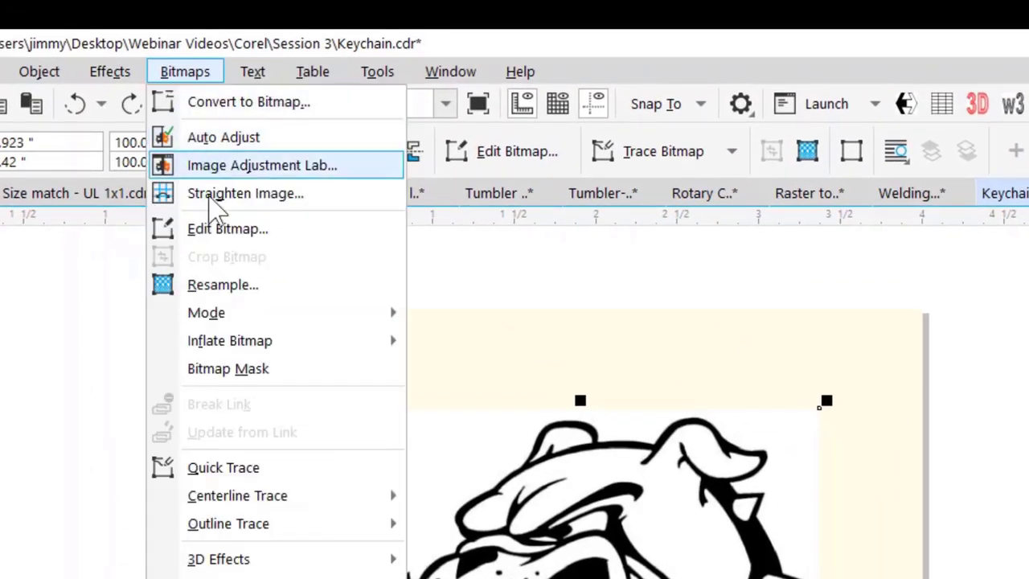
click(238, 285)
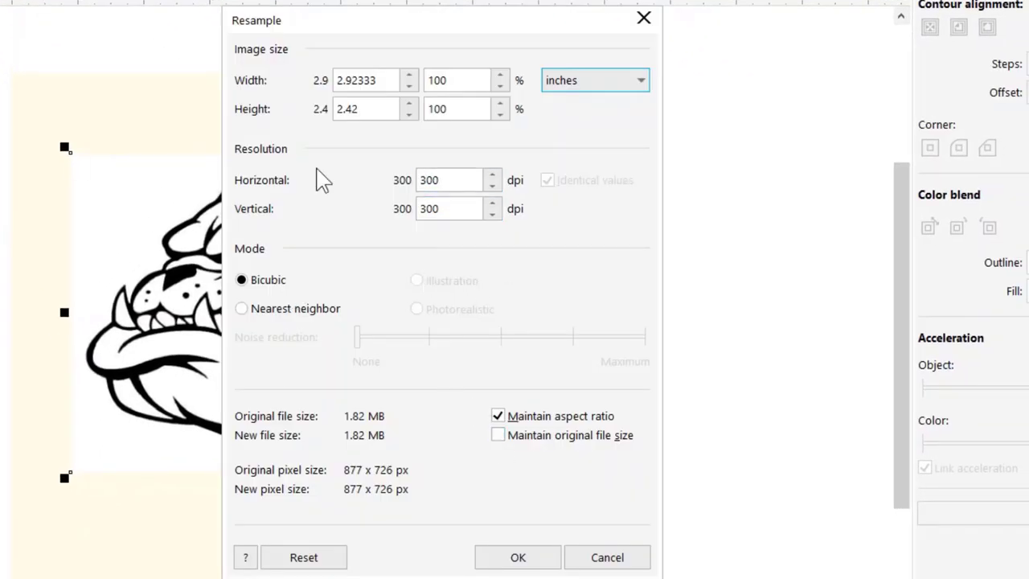
click(516, 560)
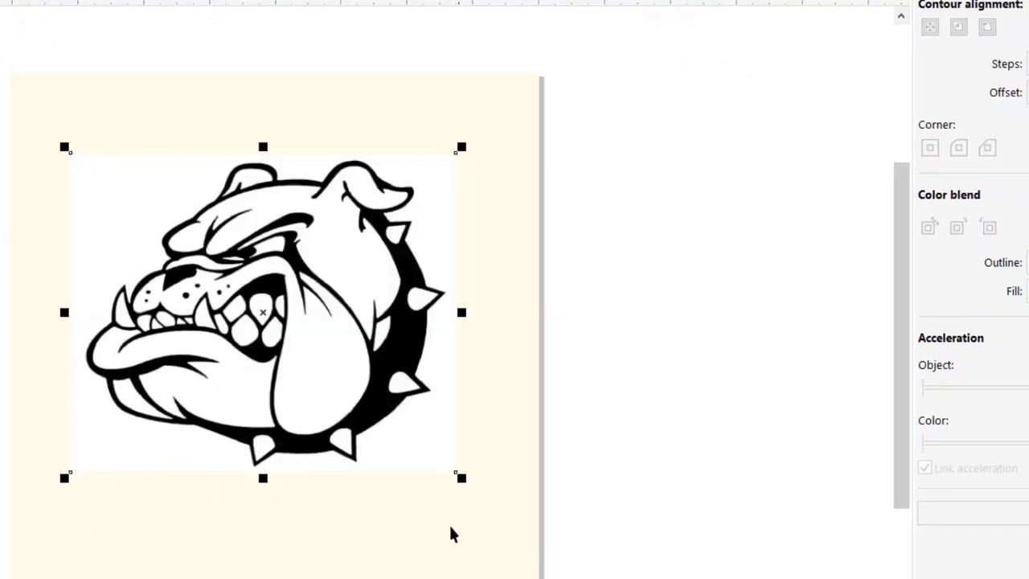
- Convert the bulldog bitmap to Black and White (1-bit) using the Line Art method with a threshold of 128
click(0, 0)
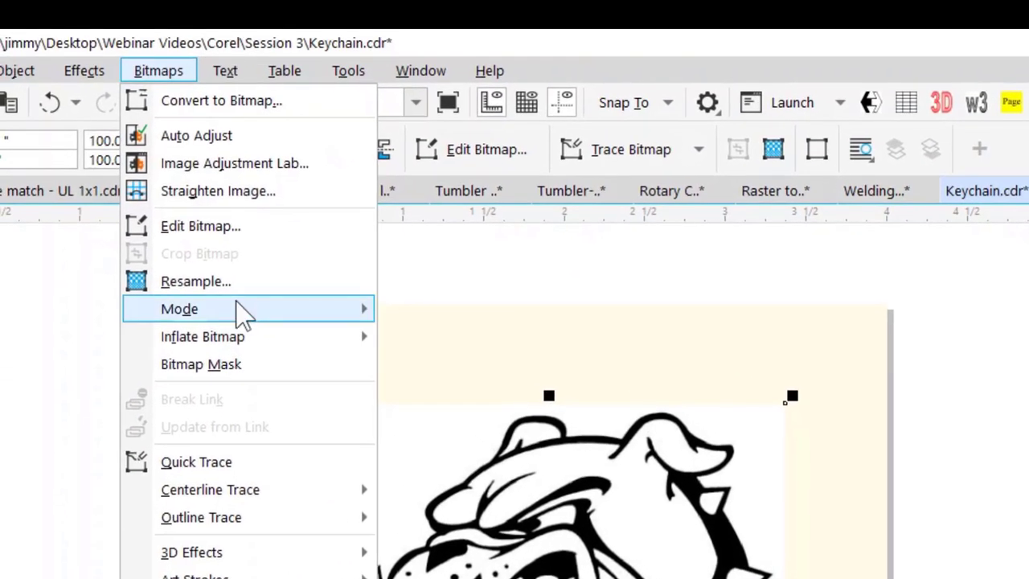
mouse_move(40, 82)
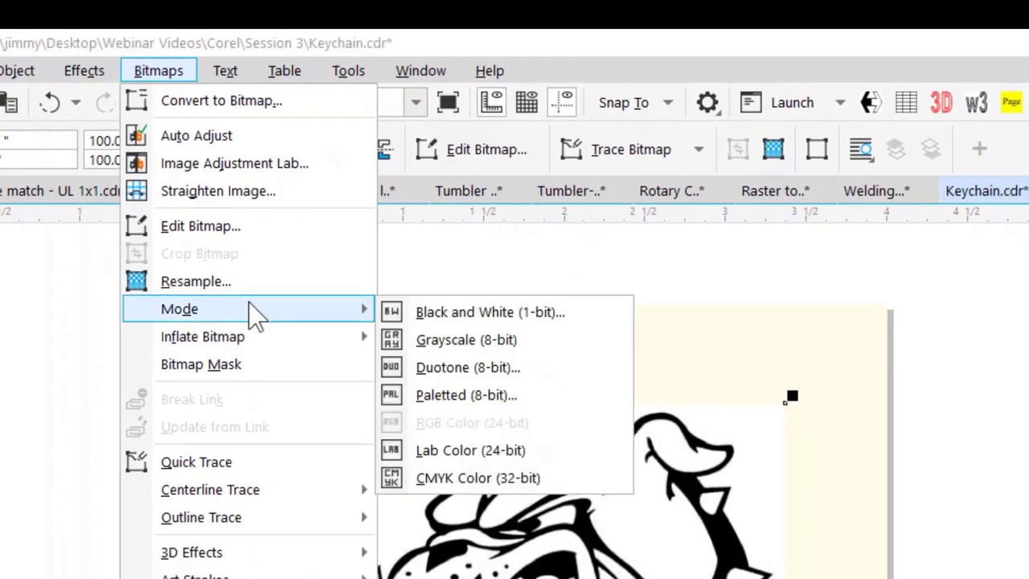
click(449, 320)
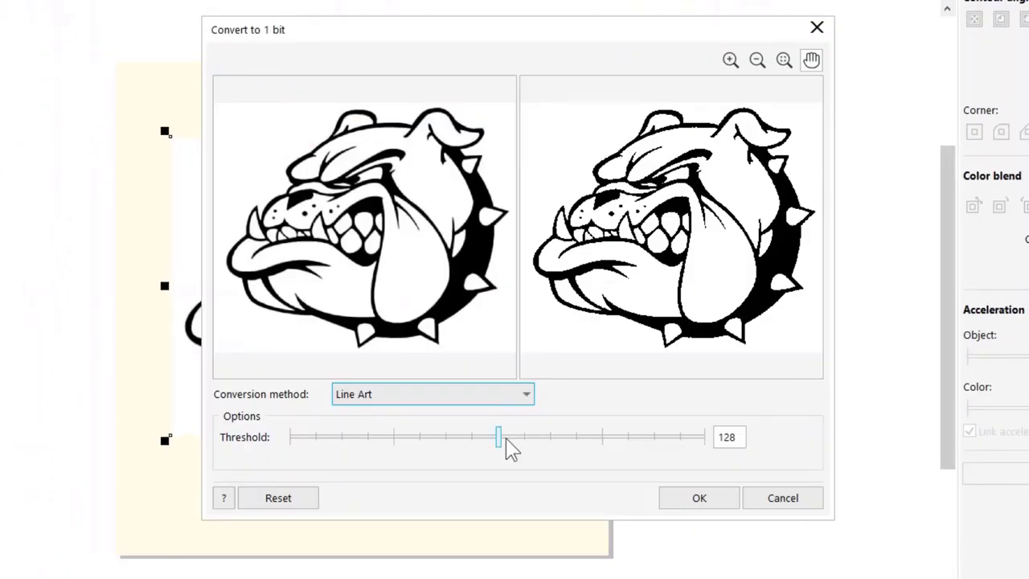
click(485, 394)
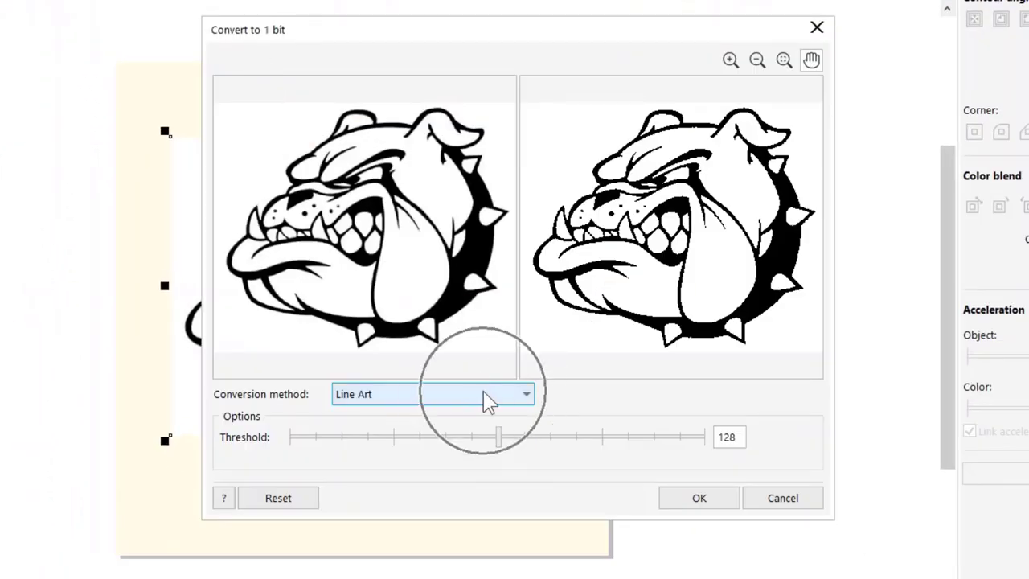
click(484, 394)
click(696, 502)
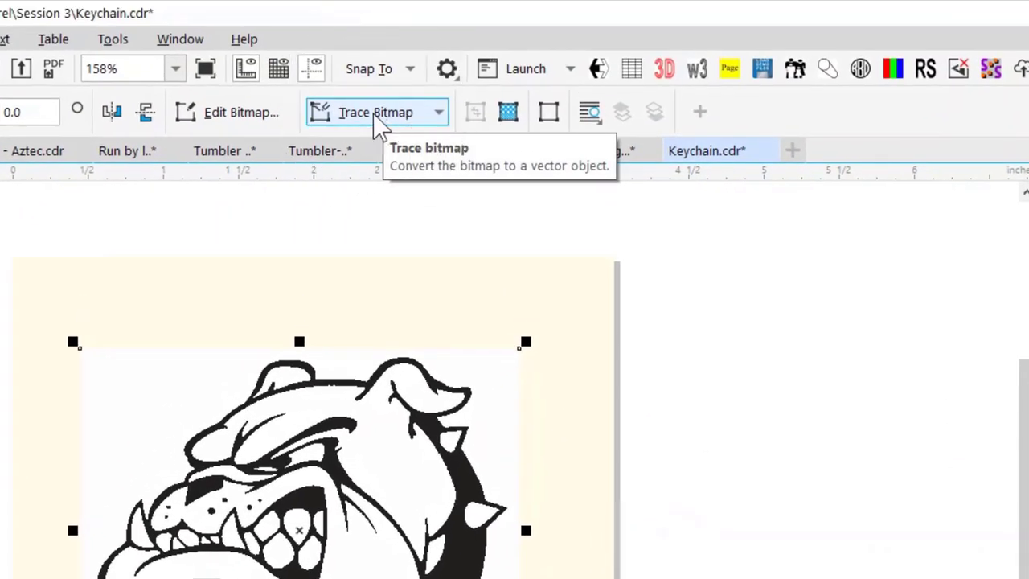
- Outline-trace the bulldog bitmap as Clipart, removing the background color from the entire image and deleting the original
click(376, 123)
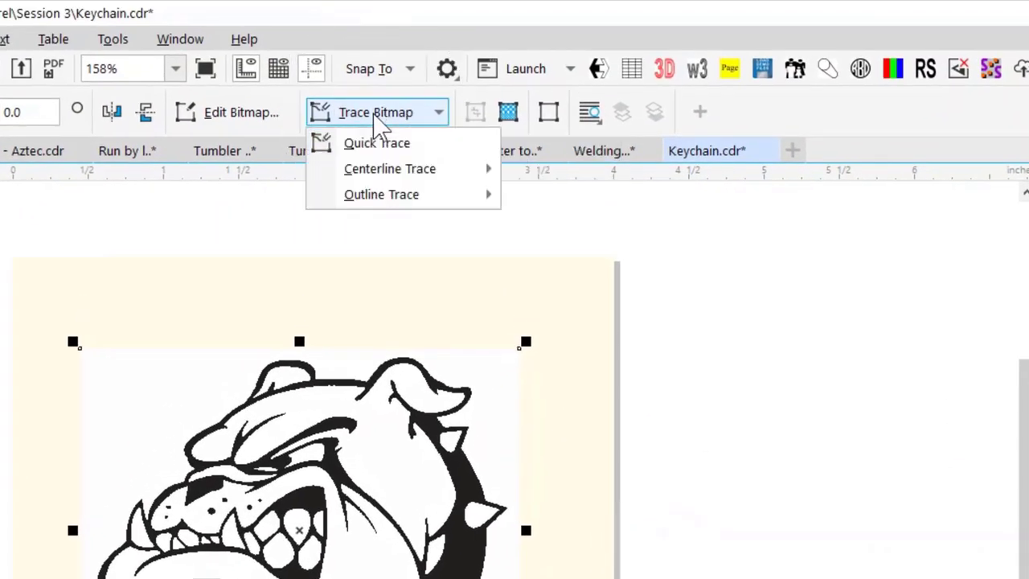
click(387, 201)
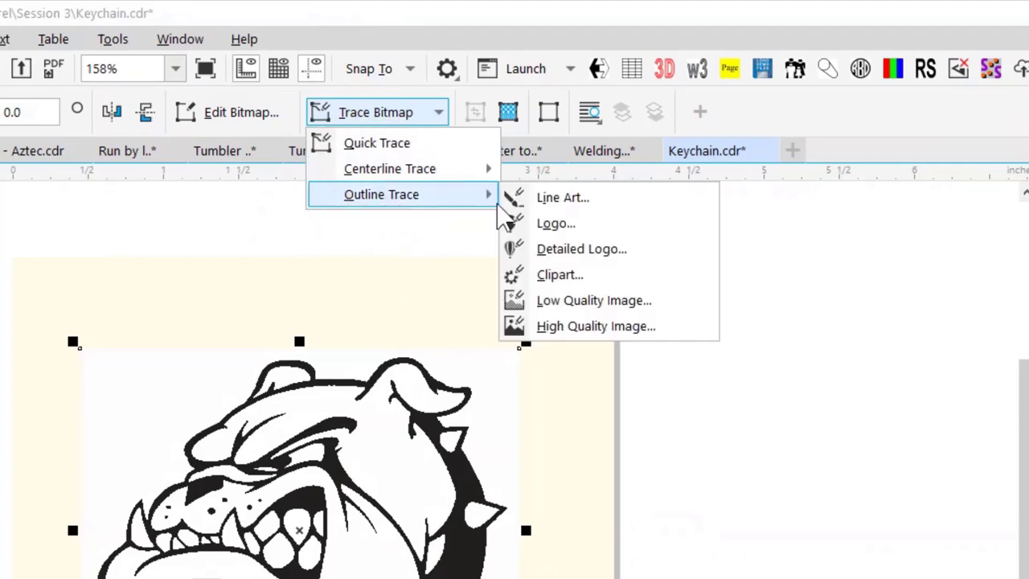
click(570, 273)
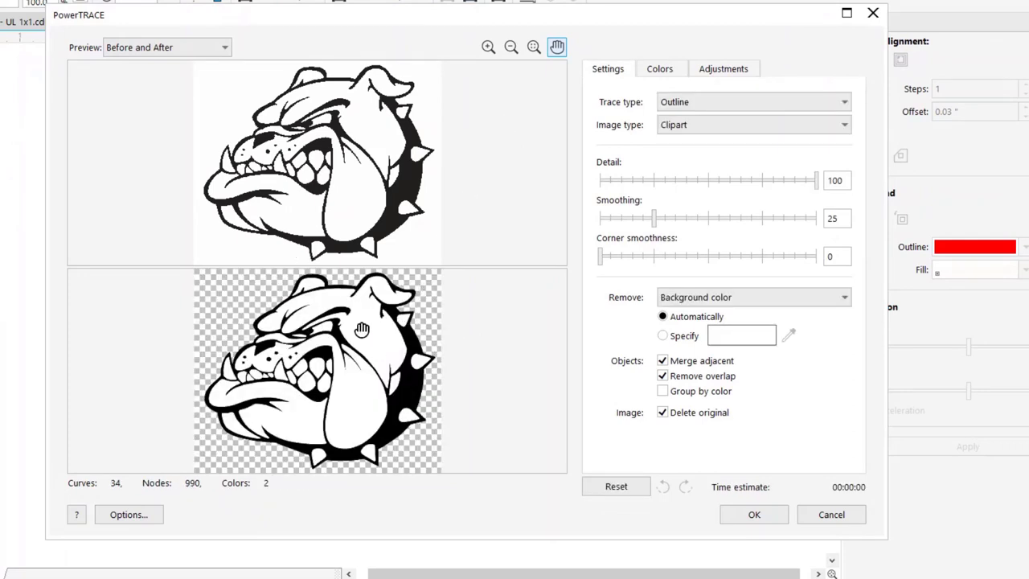
click(815, 304)
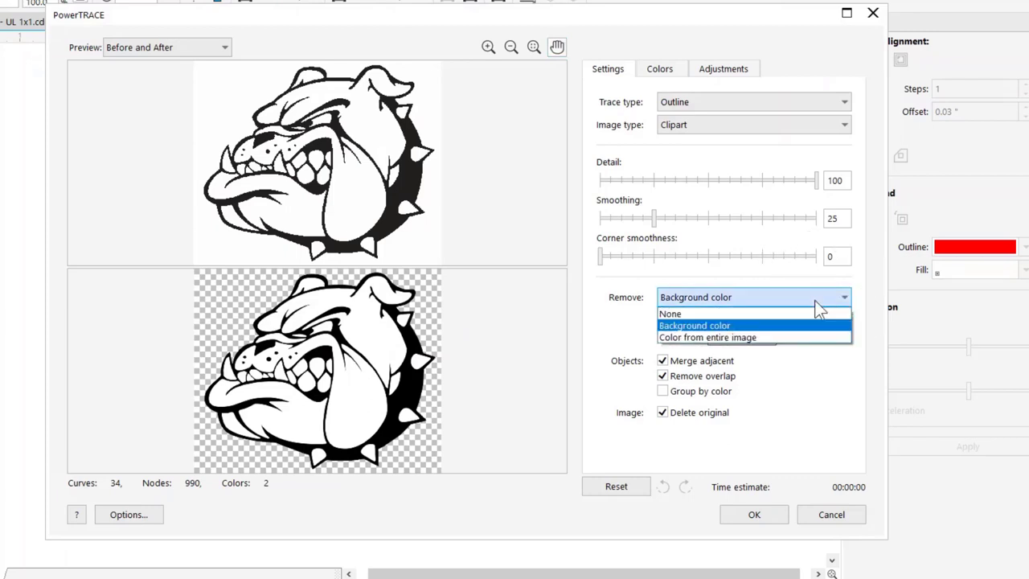
click(786, 337)
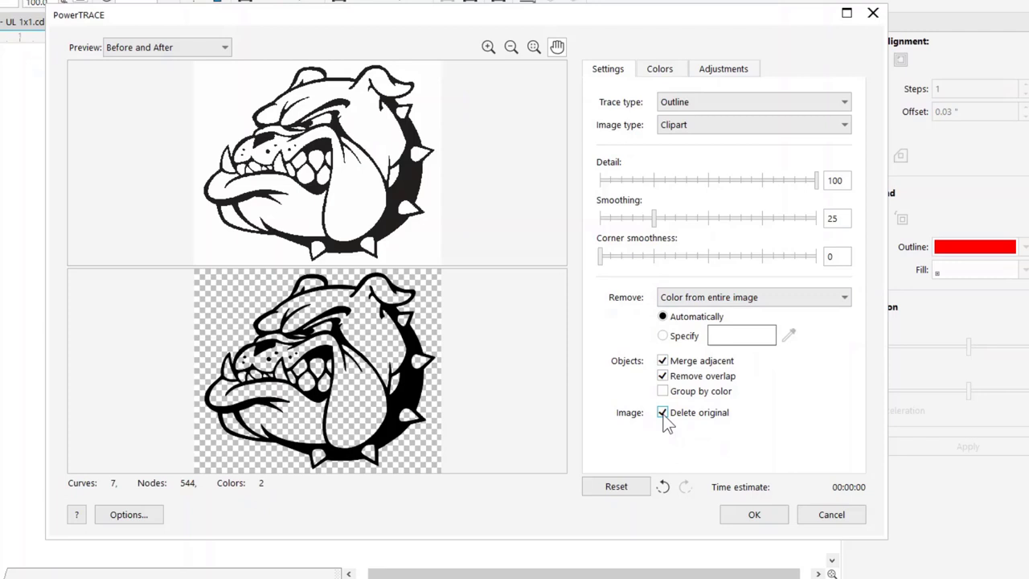
click(754, 514)
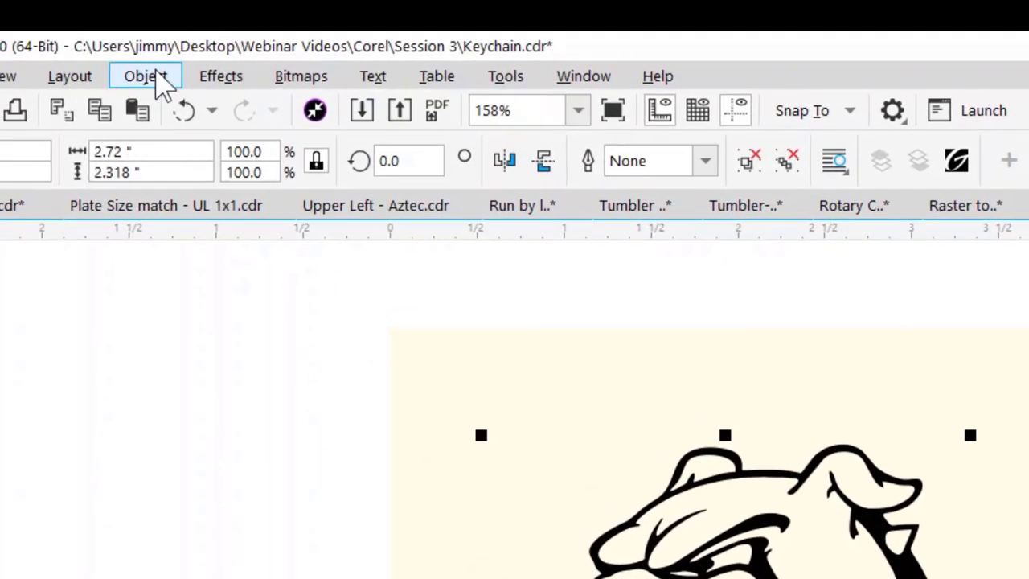
- Create a boundary outline around the traced bulldog artwork
click(160, 79)
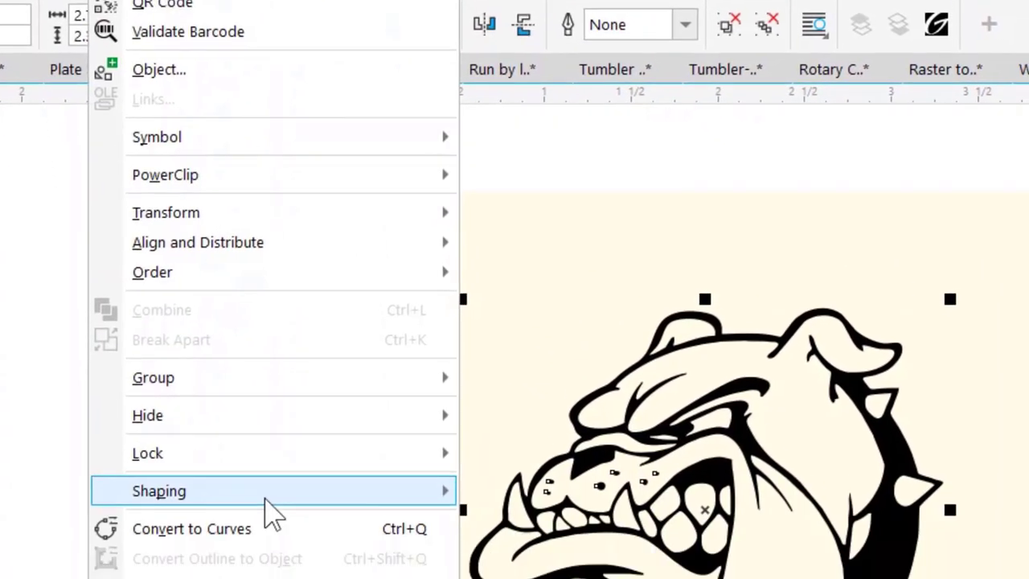
mouse_move(290, 578)
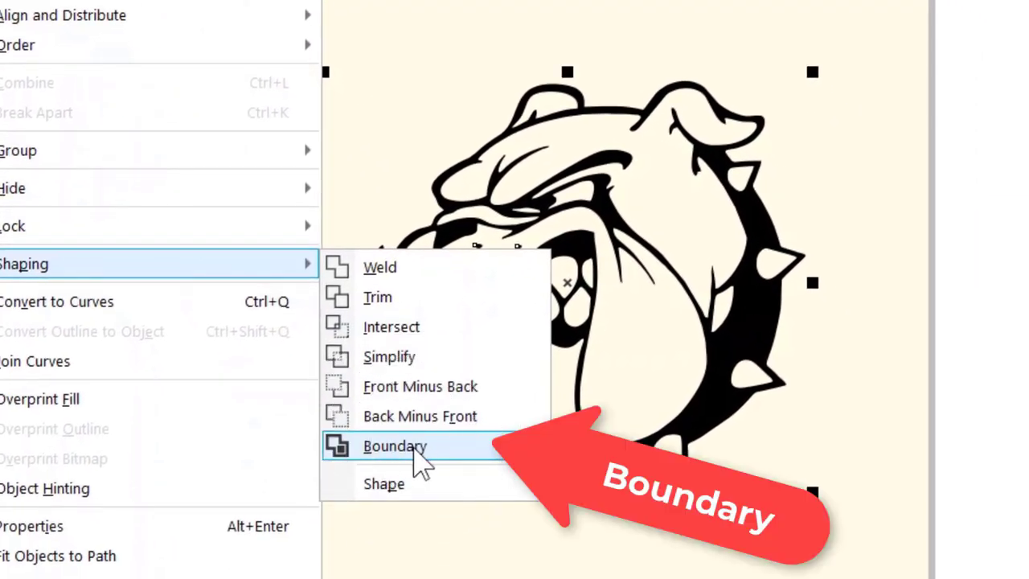
click(415, 449)
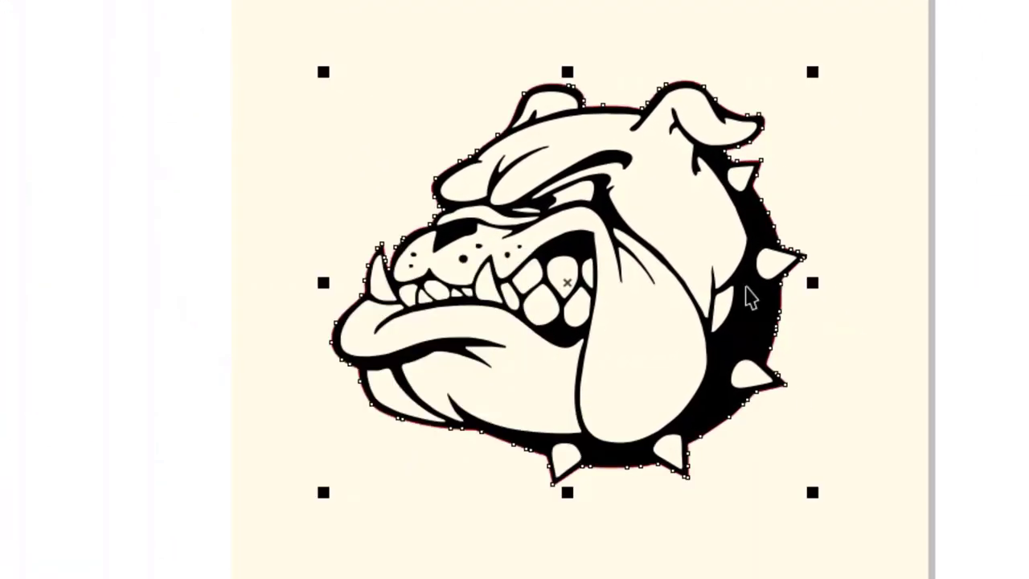
- Open the Contour settings and recolor the bulldog's boundary outline blue
scroll(790, 306, up, 5)
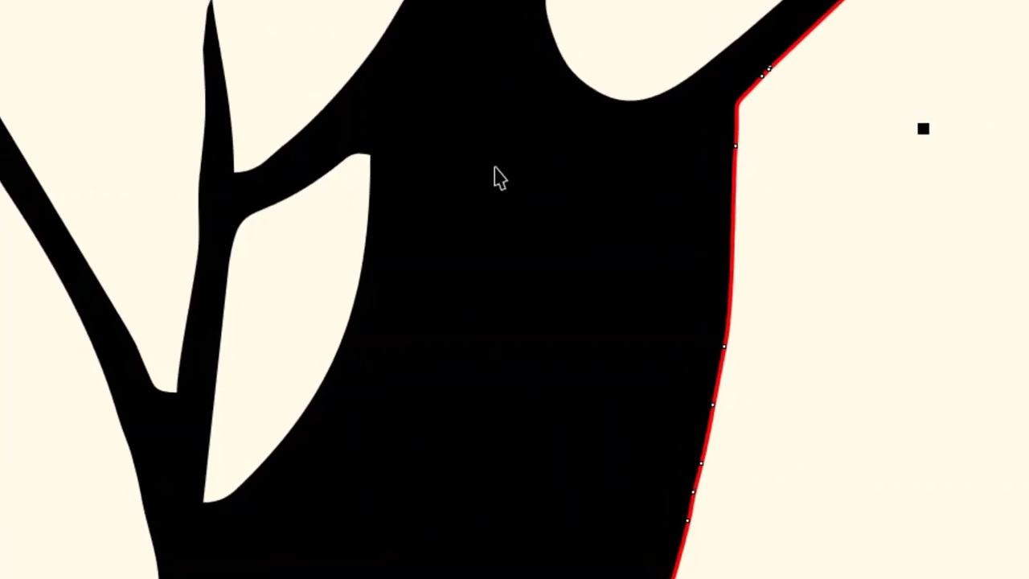
scroll(634, 302, down, 5)
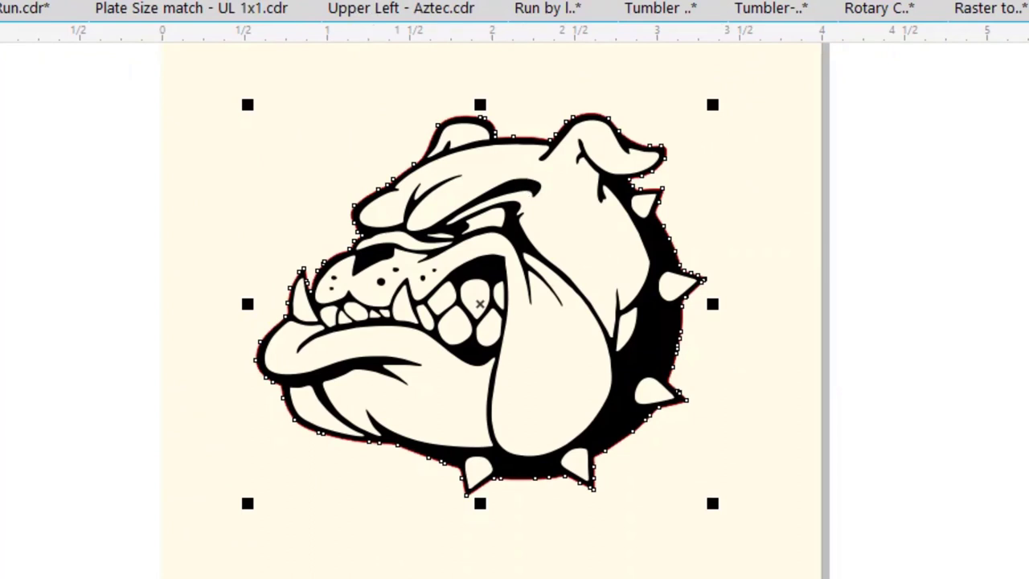
click(233, 0)
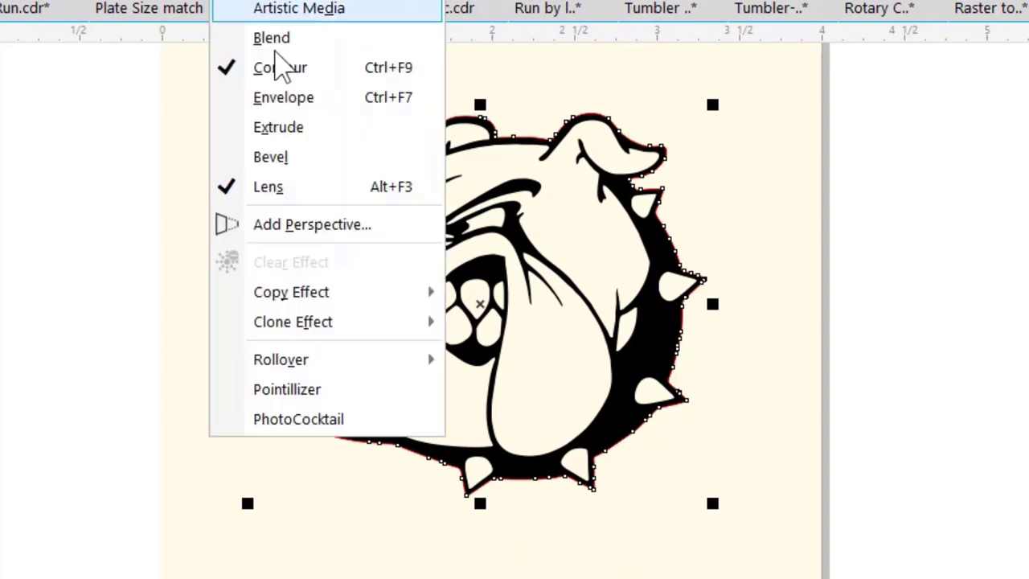
click(338, 67)
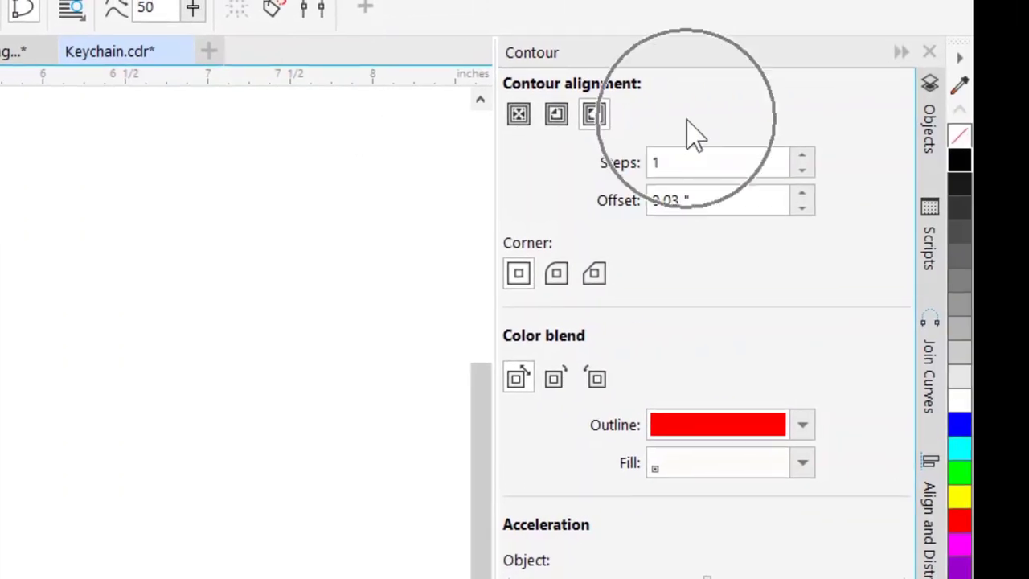
click(734, 200)
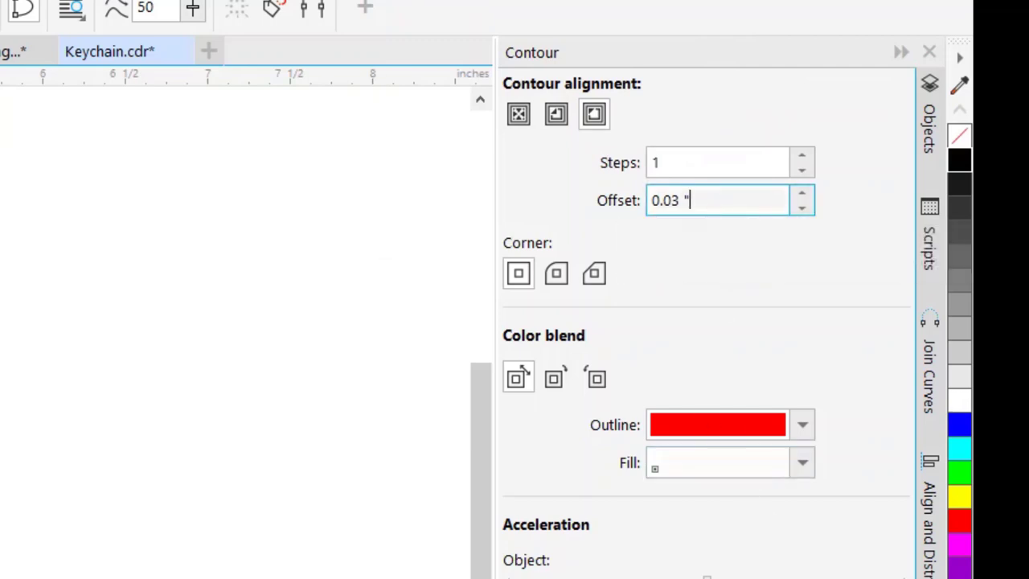
click(960, 438)
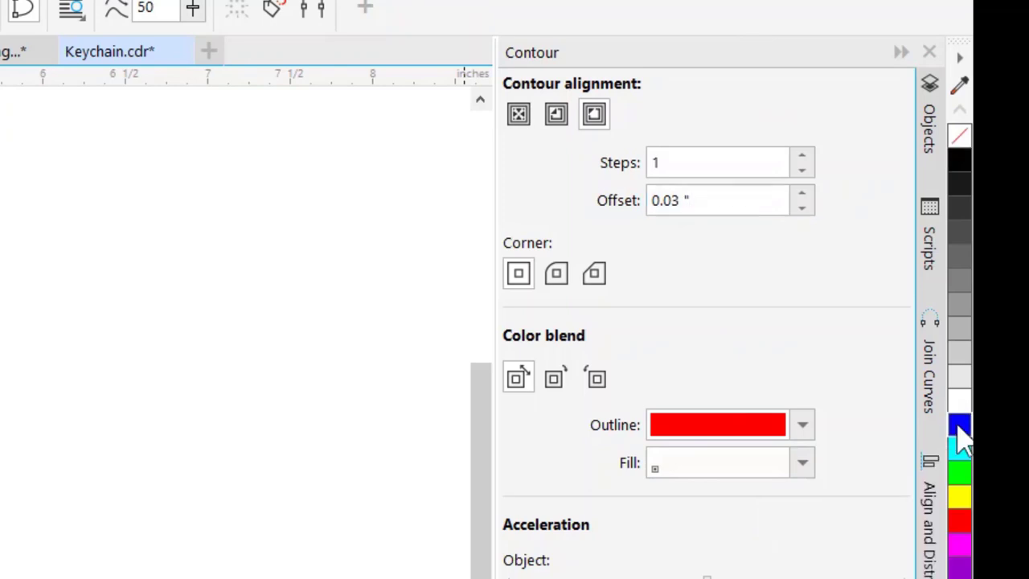
scroll(241, 322, up, 3)
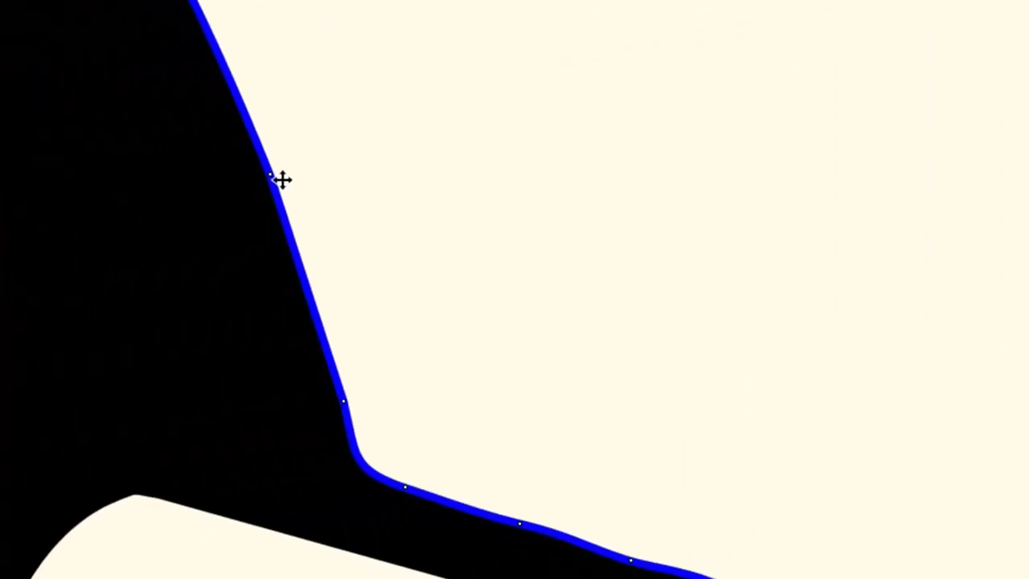
scroll(281, 180, down, 3)
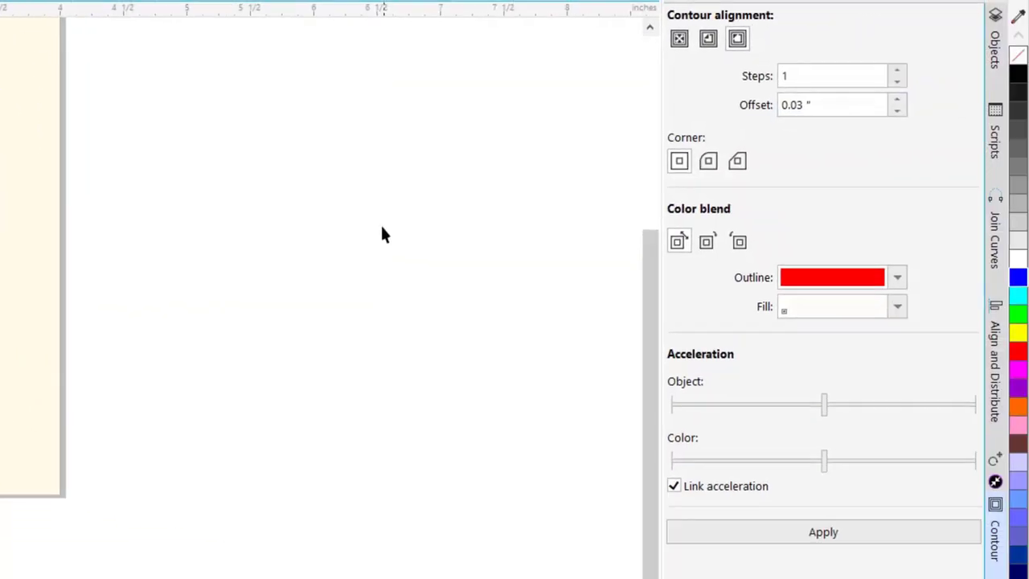
- Apply a one-step outside contour with a 0.09" offset and red outline to the blue bulldog boundary
double_click(833, 106)
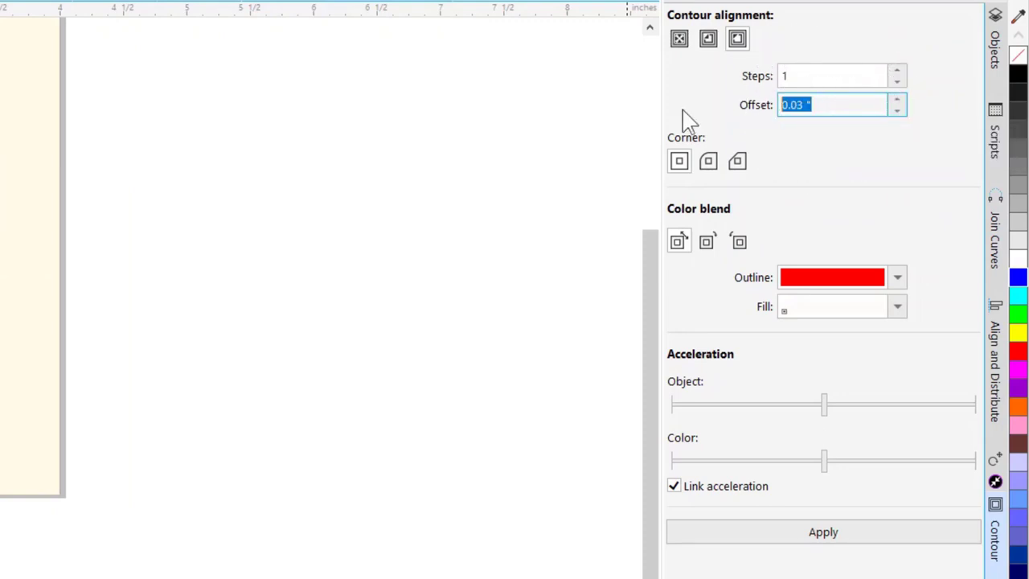
text(.09)
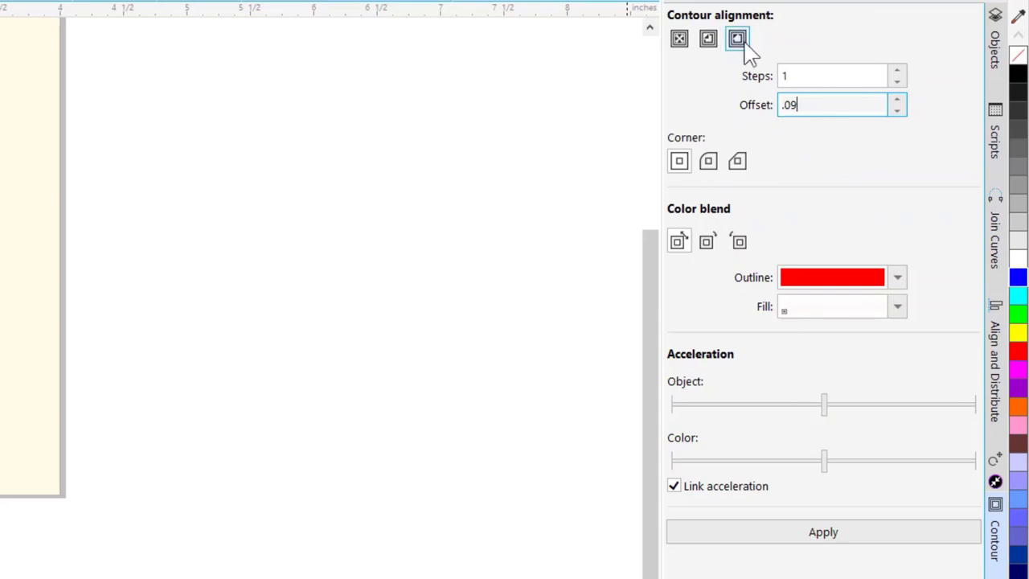
click(794, 74)
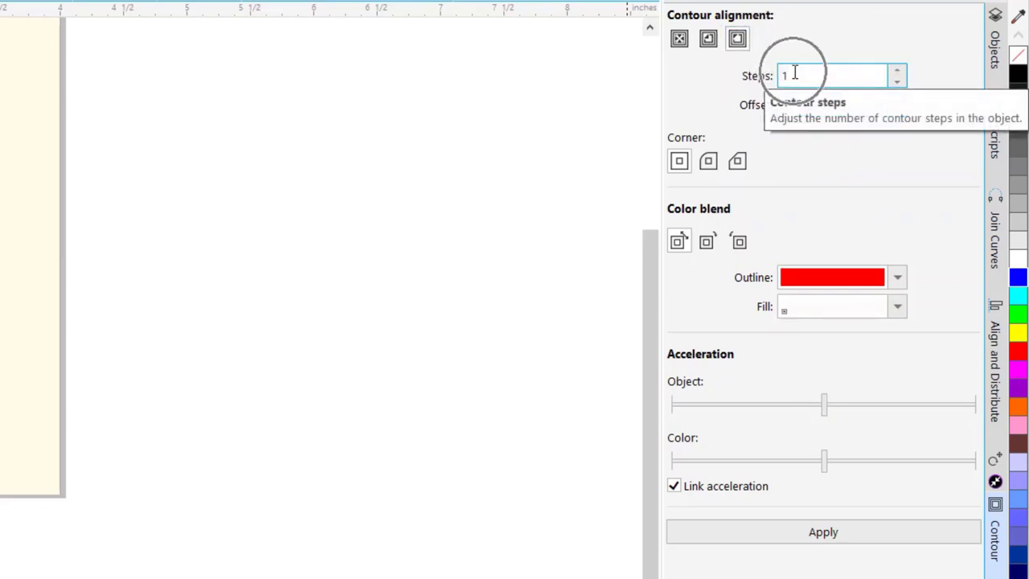
click(738, 41)
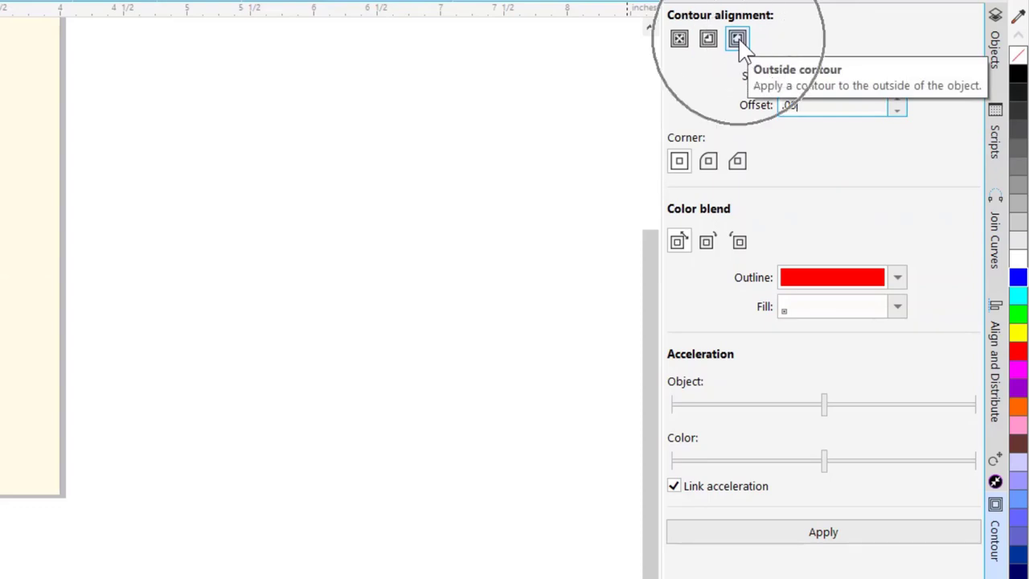
click(803, 537)
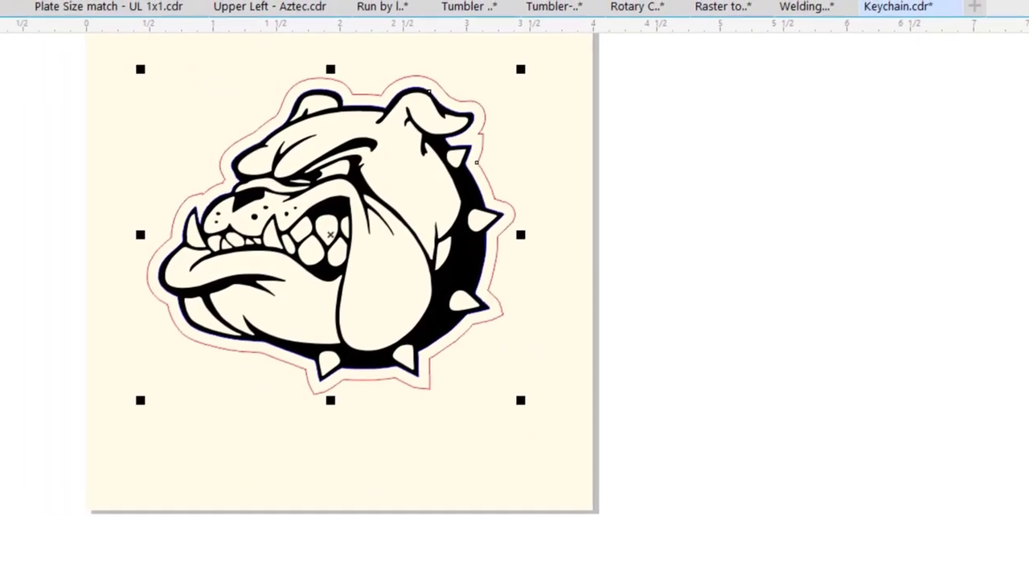
click(638, 258)
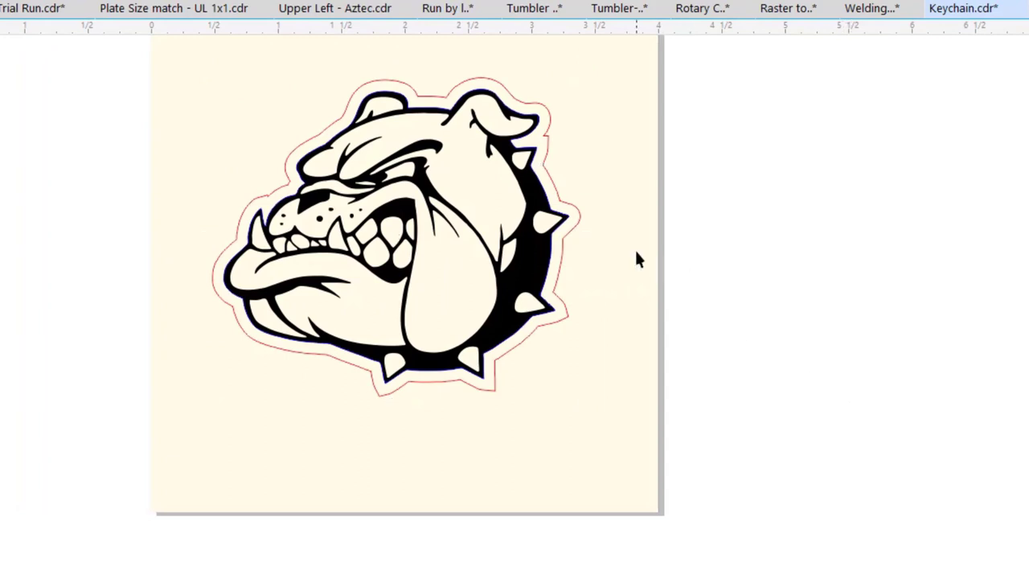
- Break the red contour apart from the blue boundary around the bulldog
click(575, 233)
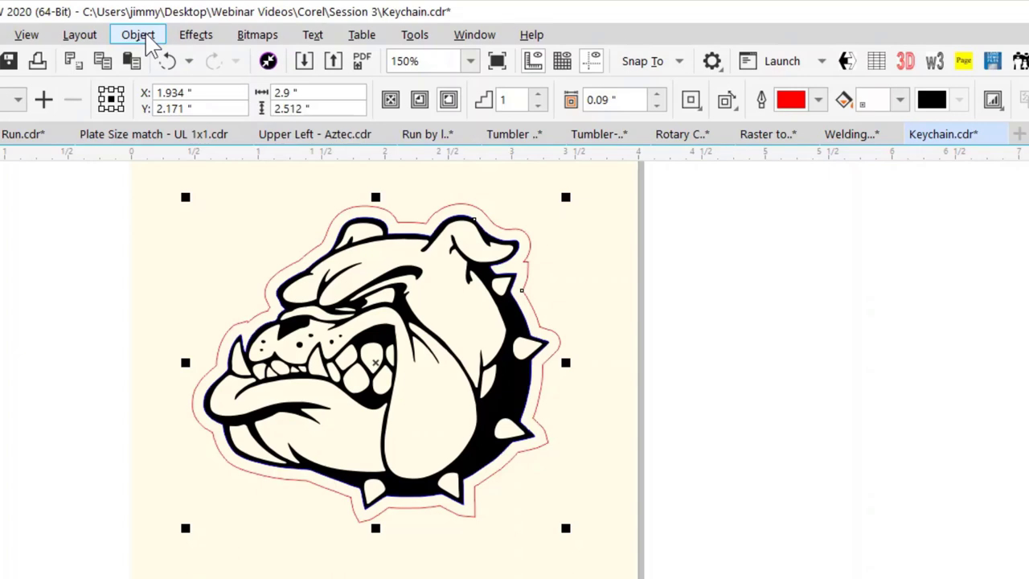
click(146, 38)
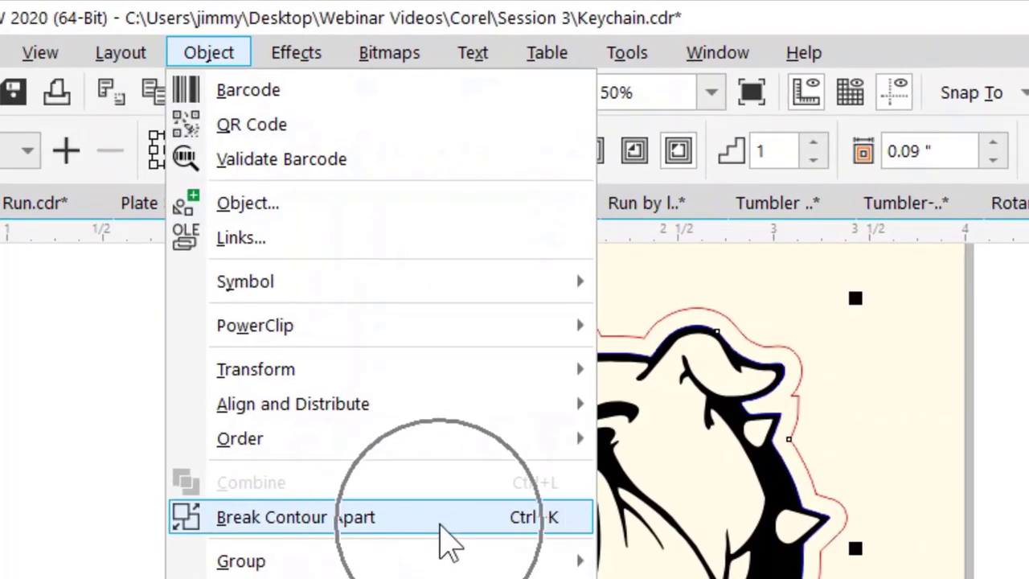
click(448, 540)
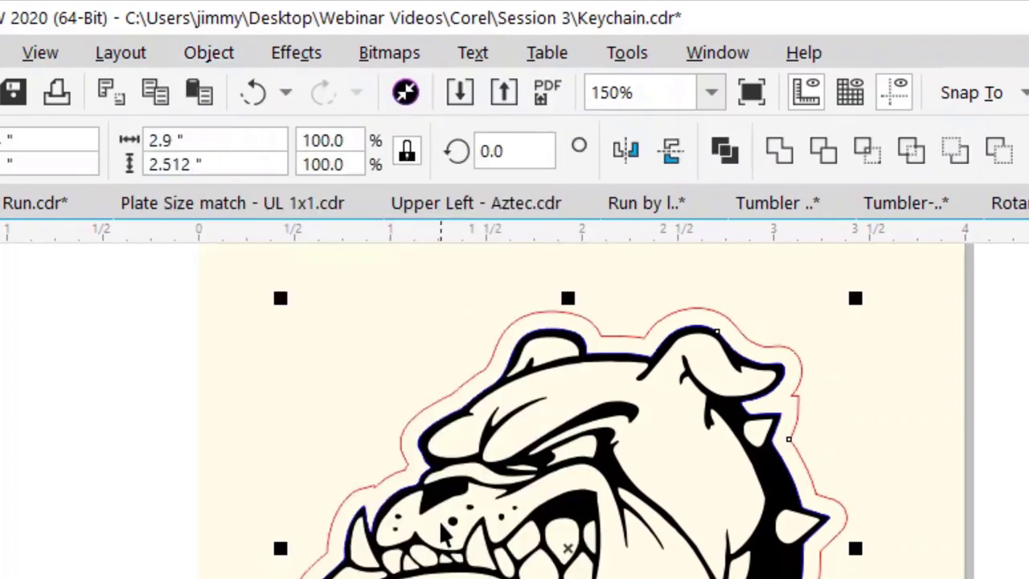
key(Escape)
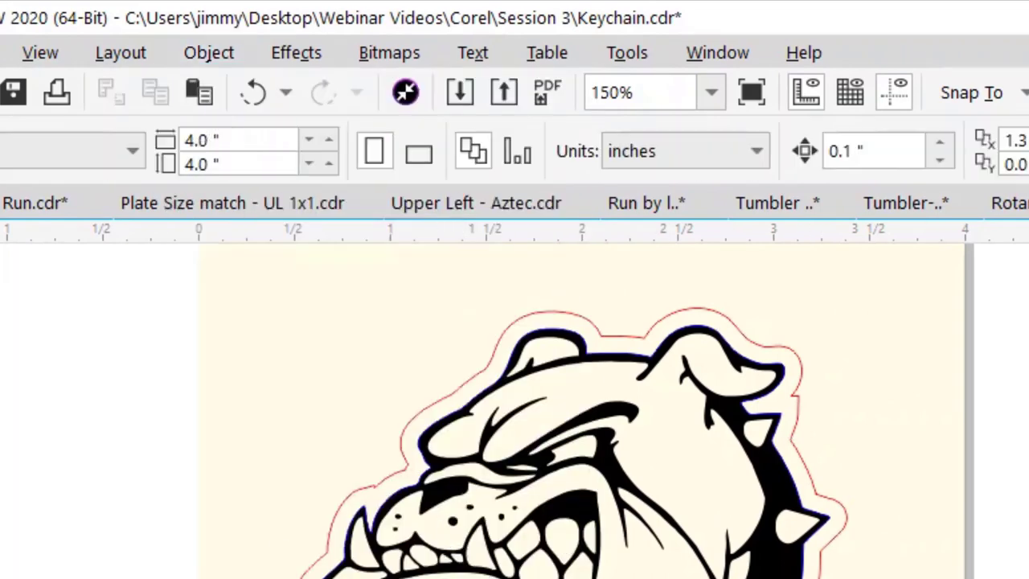
- Delete the inner blue boundary line hugging the bulldog artwork
scroll(792, 573, up, 5)
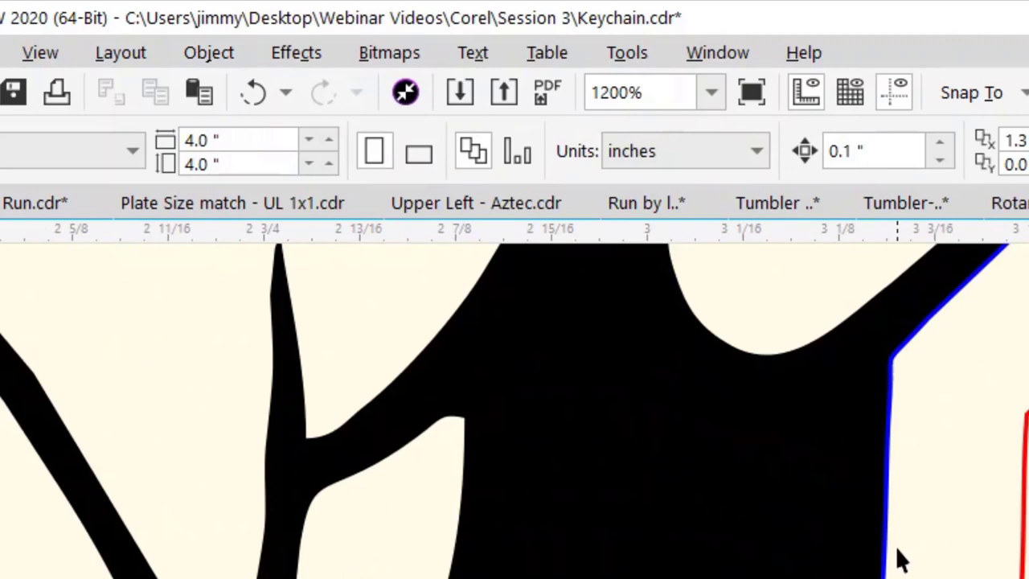
click(886, 564)
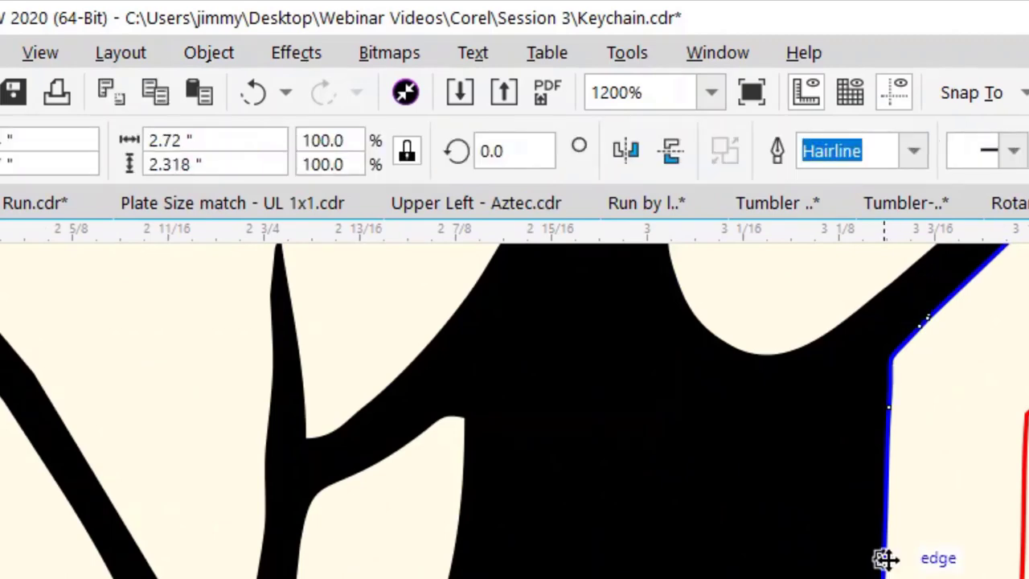
key(Escape)
scroll(884, 561, down, 5)
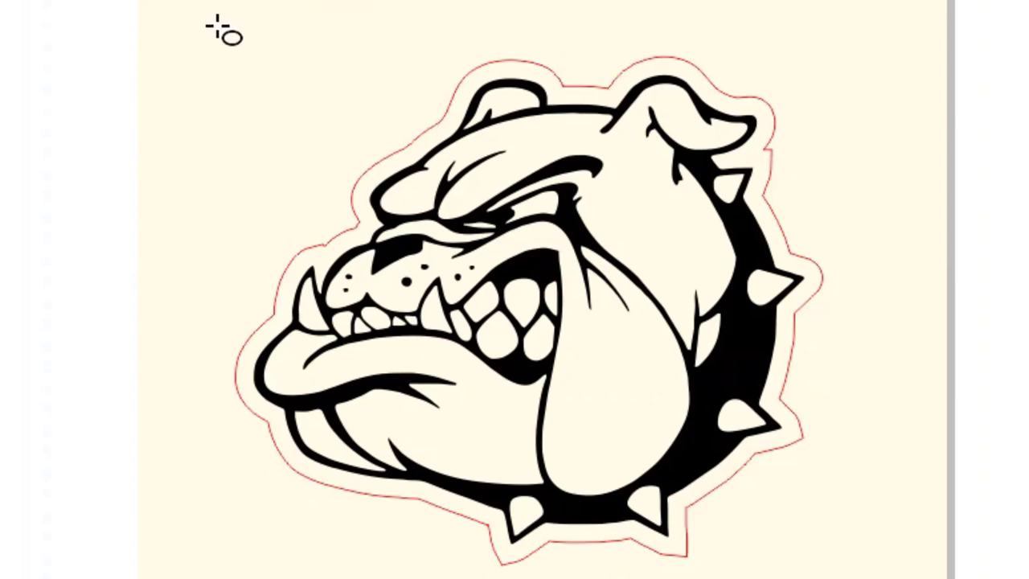
- Draw a circle about 0.6" across above the bulldog's snout and a smaller circle beside it
drag(217, 25, 316, 145)
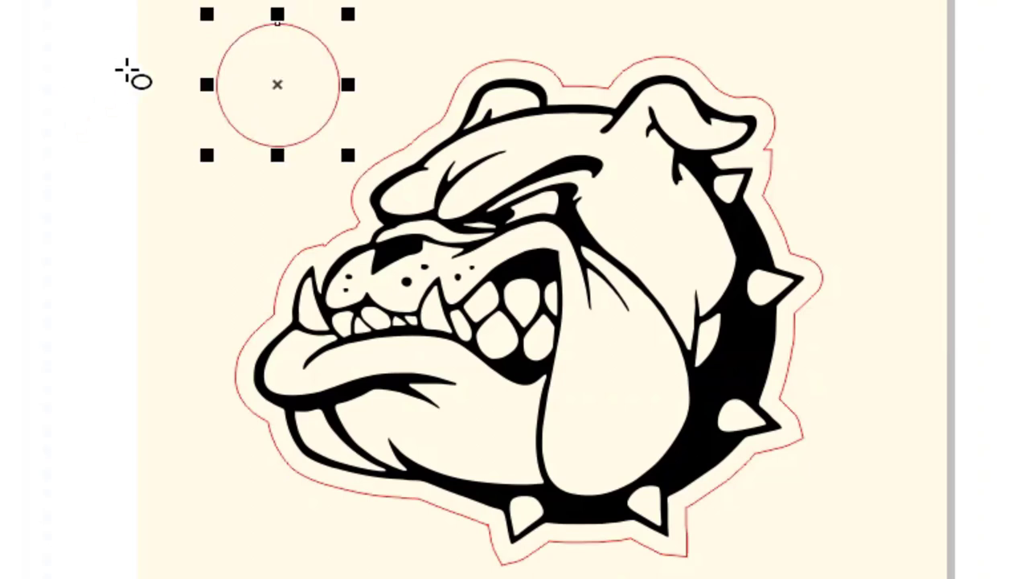
drag(127, 71, 168, 126)
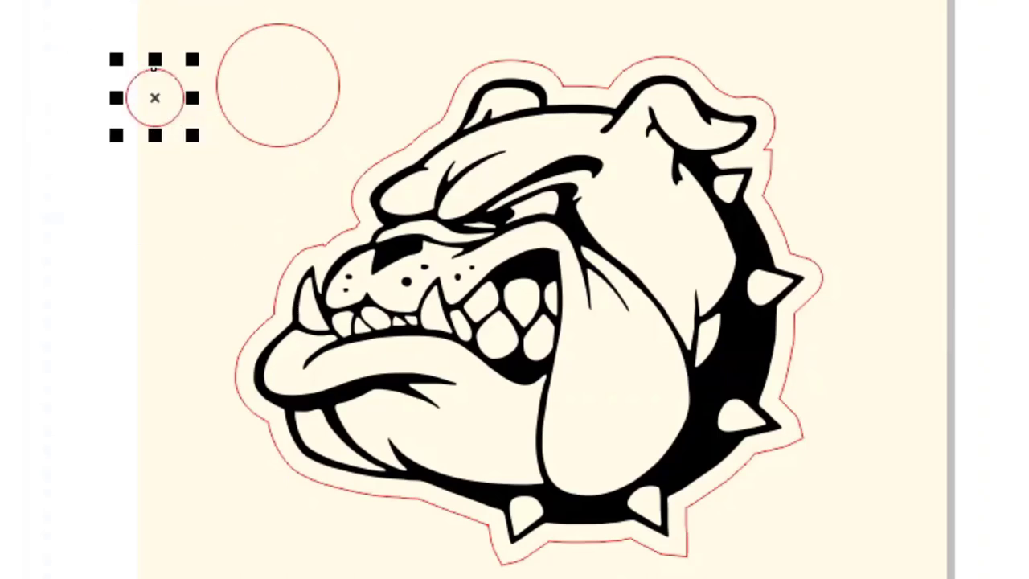
key(Escape)
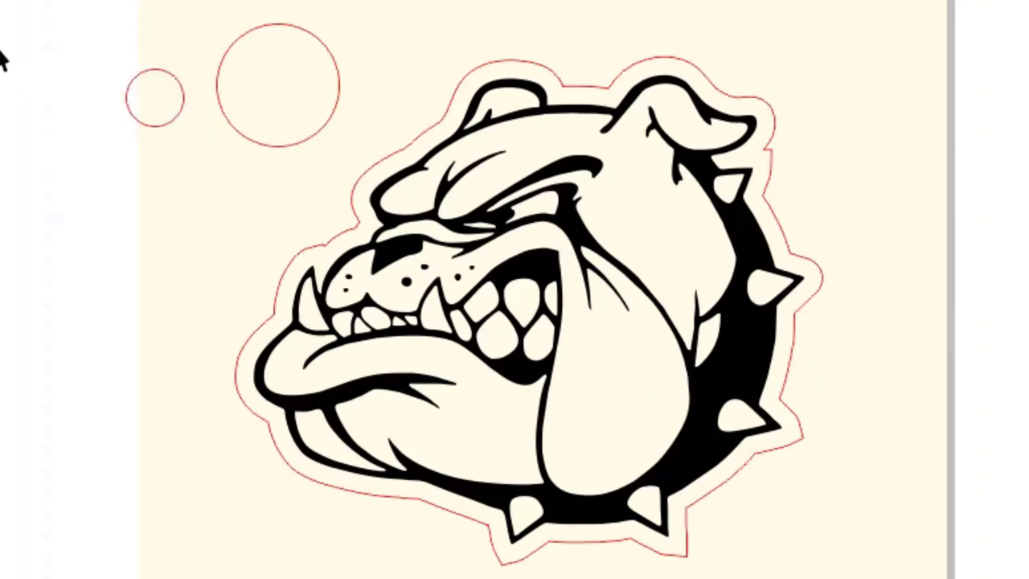
- Center the two circles on each other vertically and horizontally, and combine them into a single ring object
drag(16, 8, 408, 193)
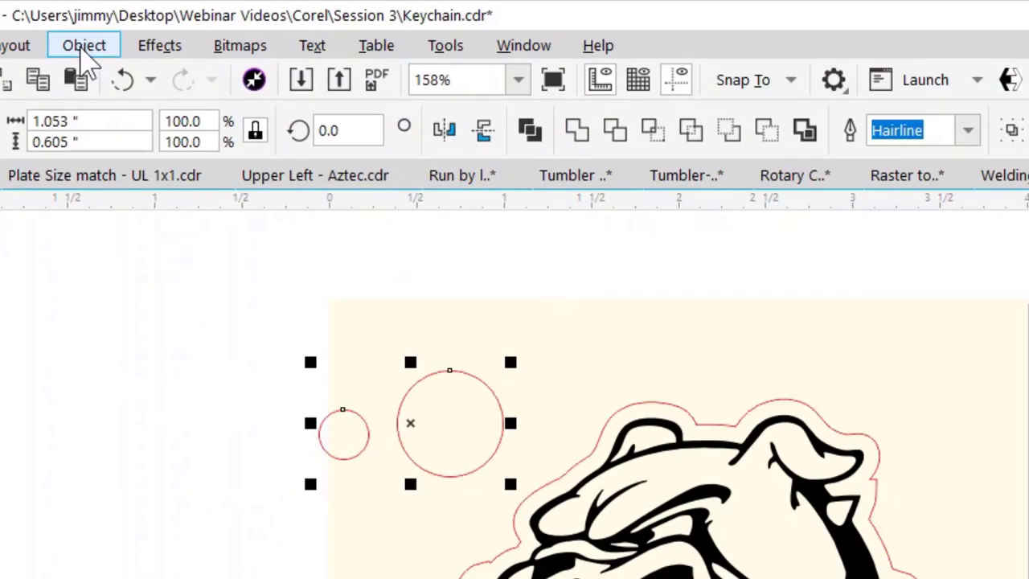
click(81, 55)
mouse_move(243, 351)
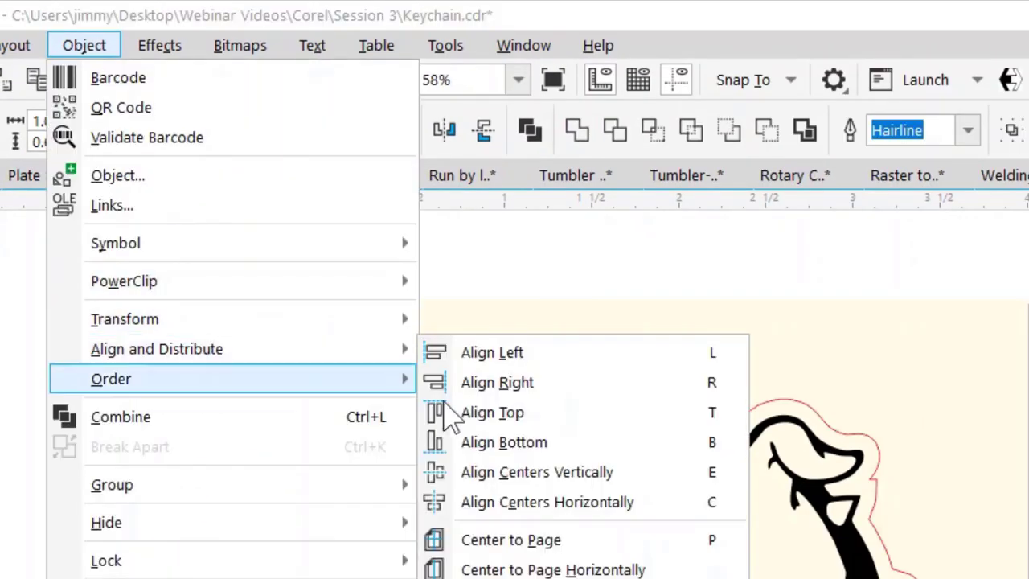
click(583, 480)
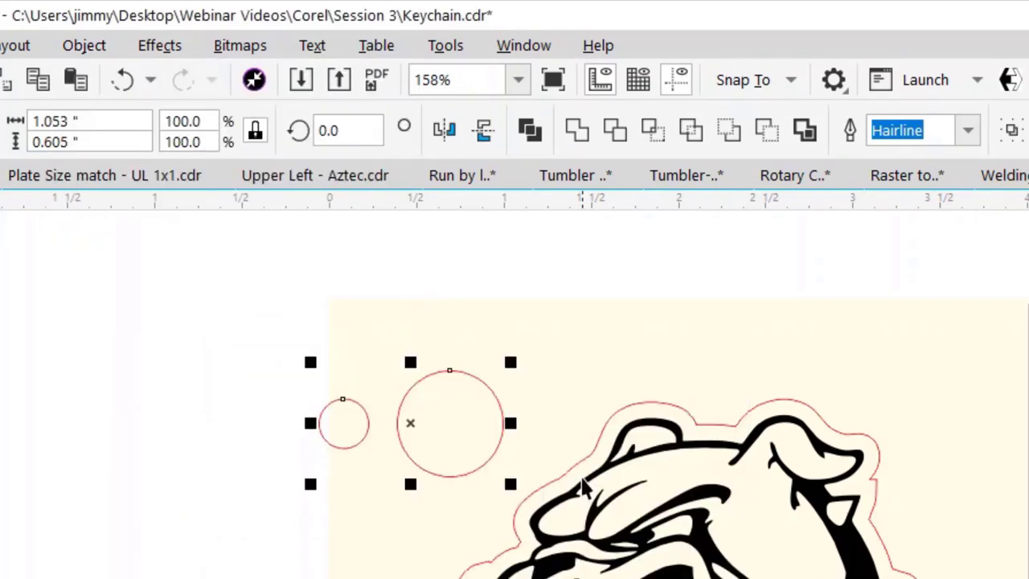
click(93, 55)
mouse_move(241, 353)
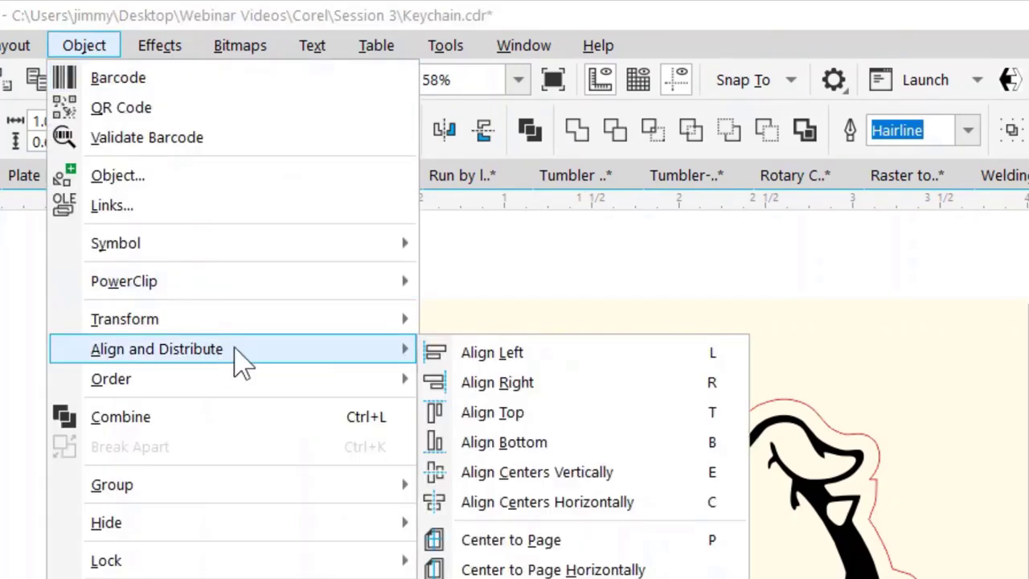
click(555, 502)
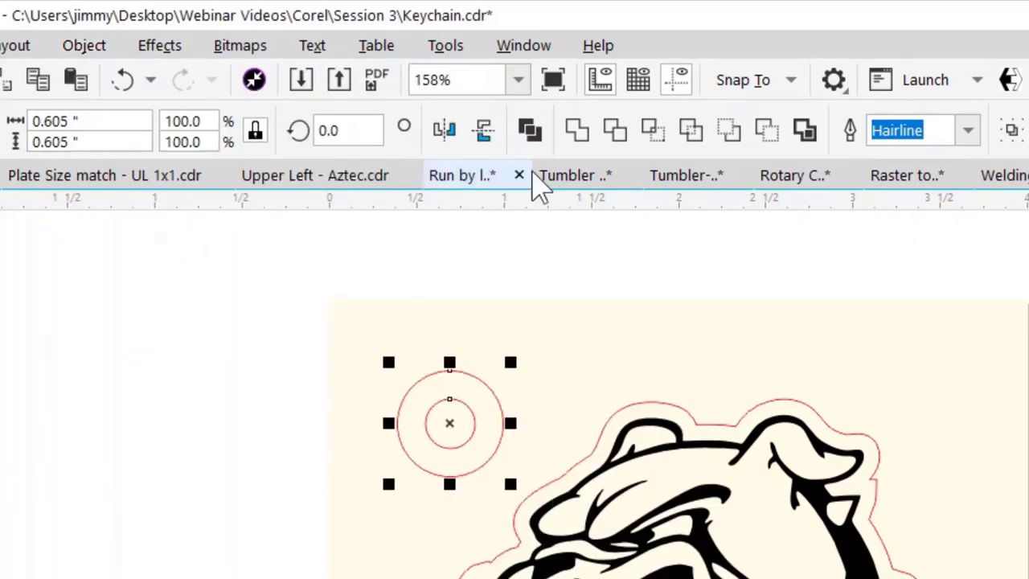
click(530, 132)
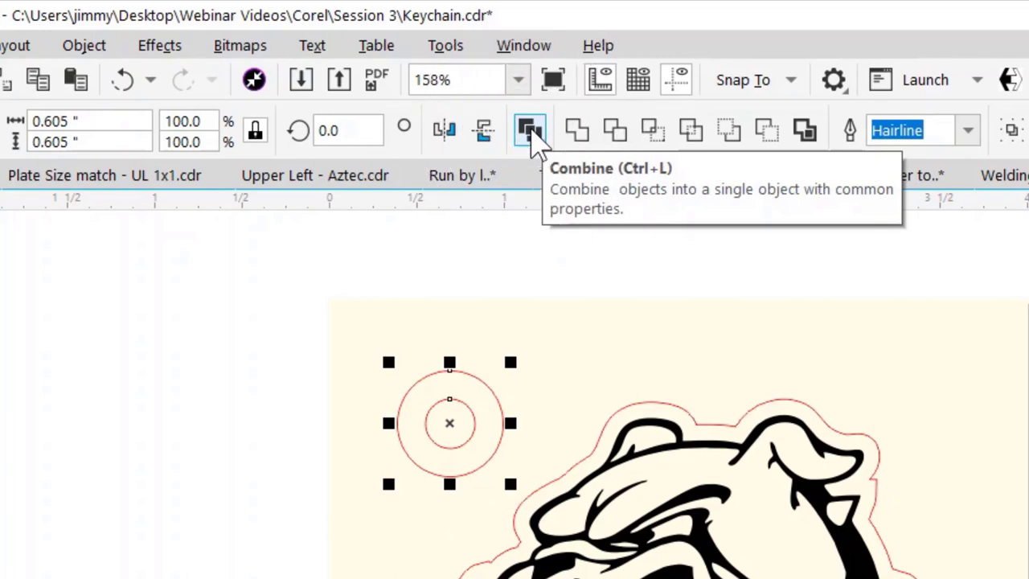
click(530, 132)
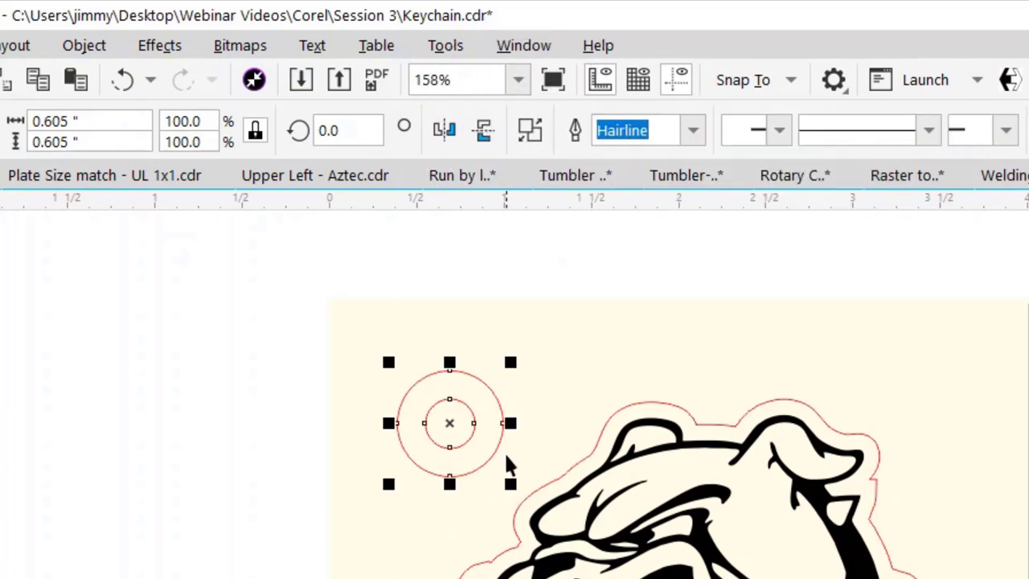
- Move the ring so it overlaps the red contour at the bulldog's right ear, and select it together with that contour
drag(443, 400, 885, 391)
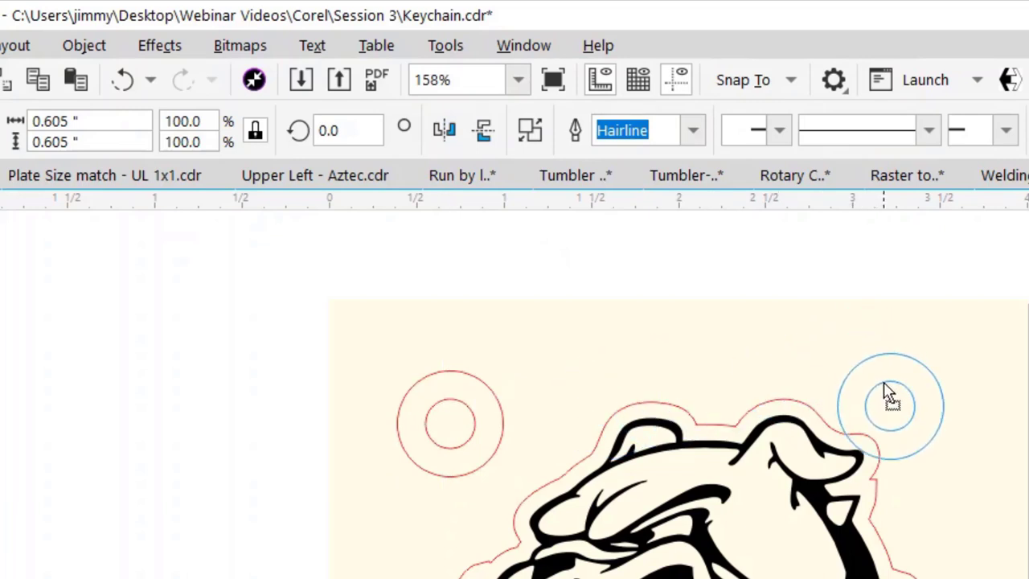
drag(886, 392, 887, 394)
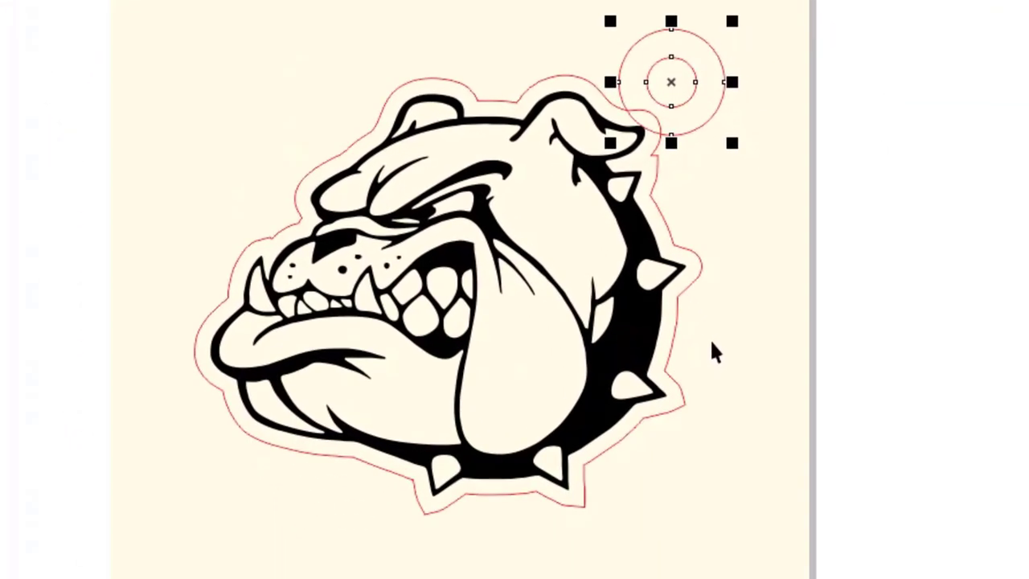
shift+click(673, 322)
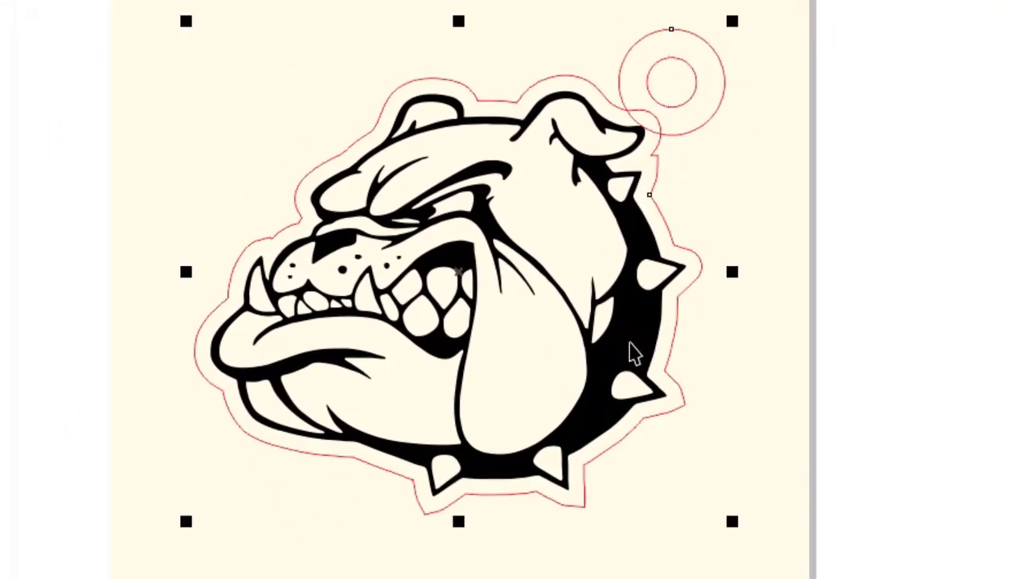